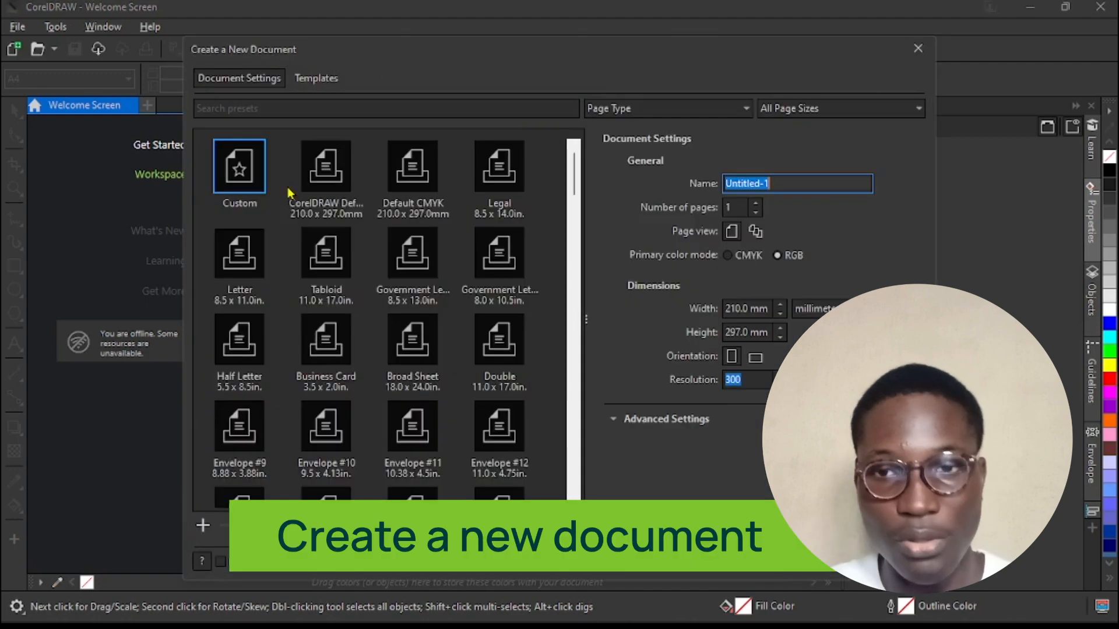
Step: Create a new document named "Flyer design 1" with the custom preset
{"action": "key", "text": "BackSpace"}
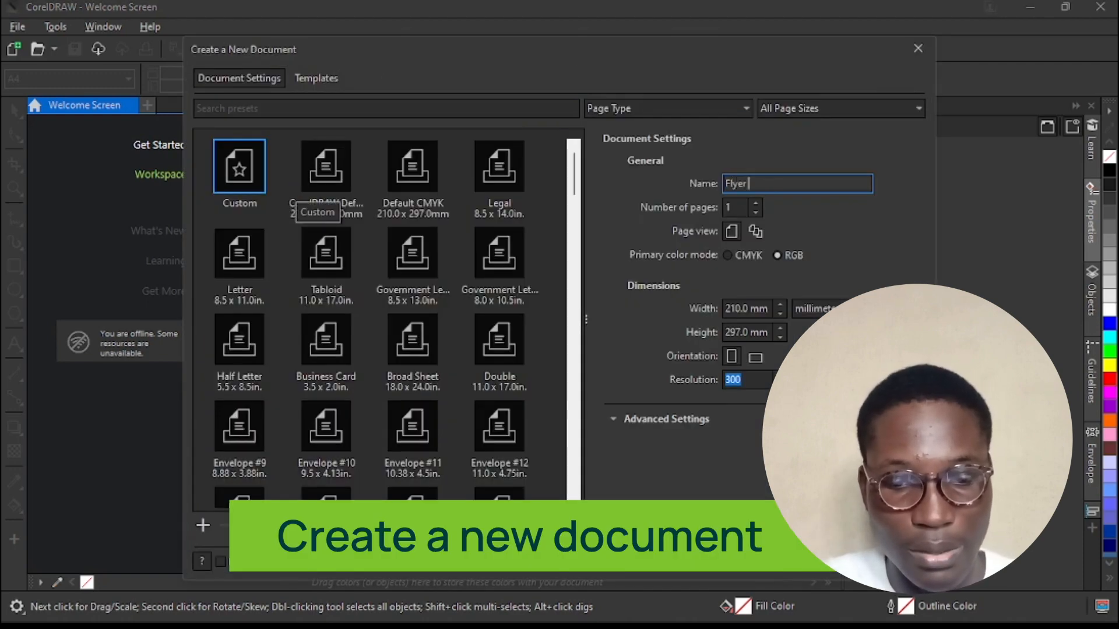
{"action": "type", "text": "Flyer design 1"}
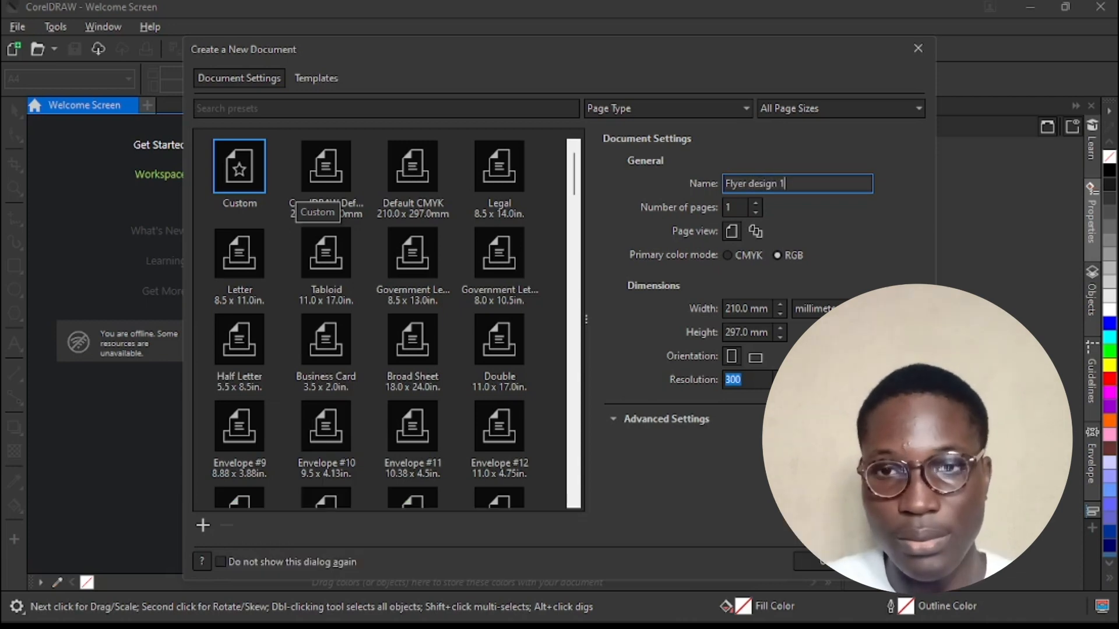
{"action": "key", "text": "Return"}
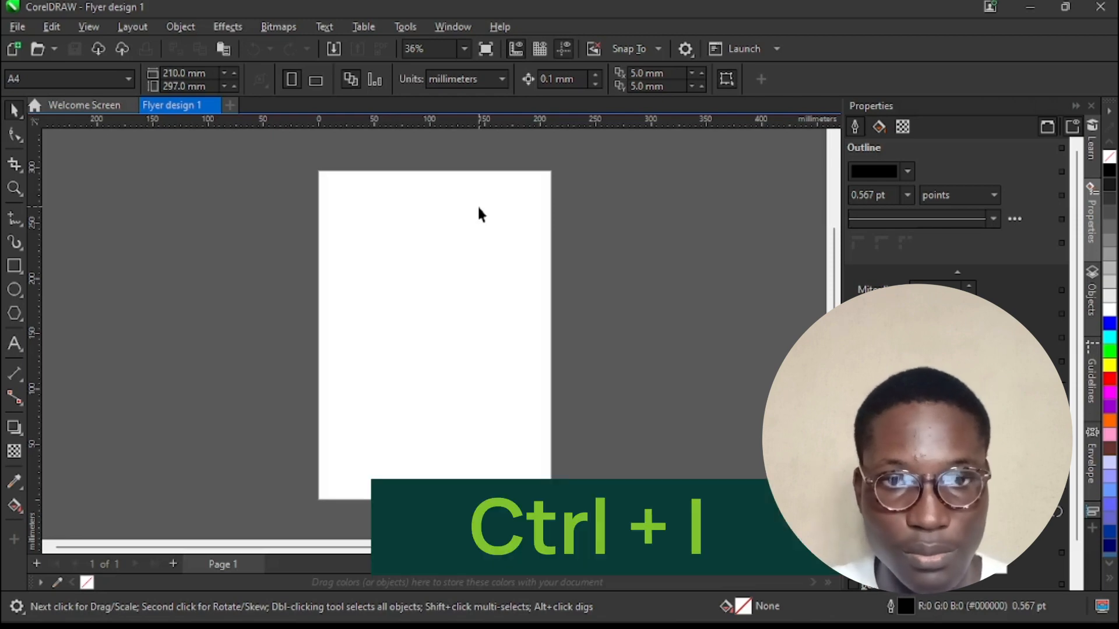
Step: Import the "Health care outreach" image from the Flyer design folder at about 186 × 255 mm and place it left of the page
{"action": "key", "text": "ctrl+i"}
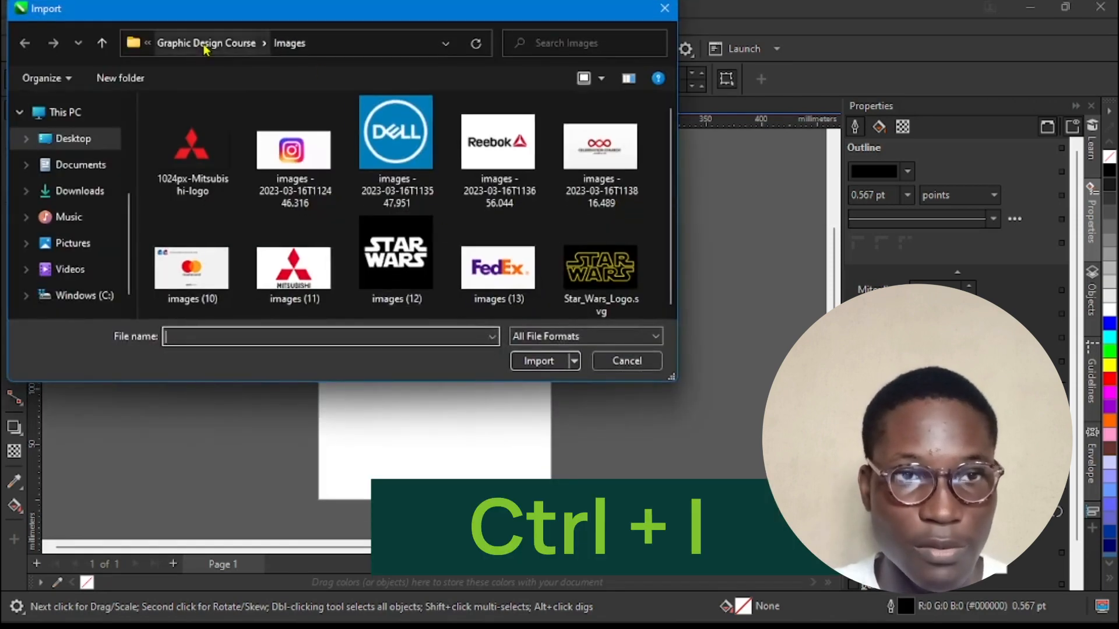
{"action": "left_click", "coordinate": [170, 42]}
{"action": "double_click", "coordinate": [170, 126]}
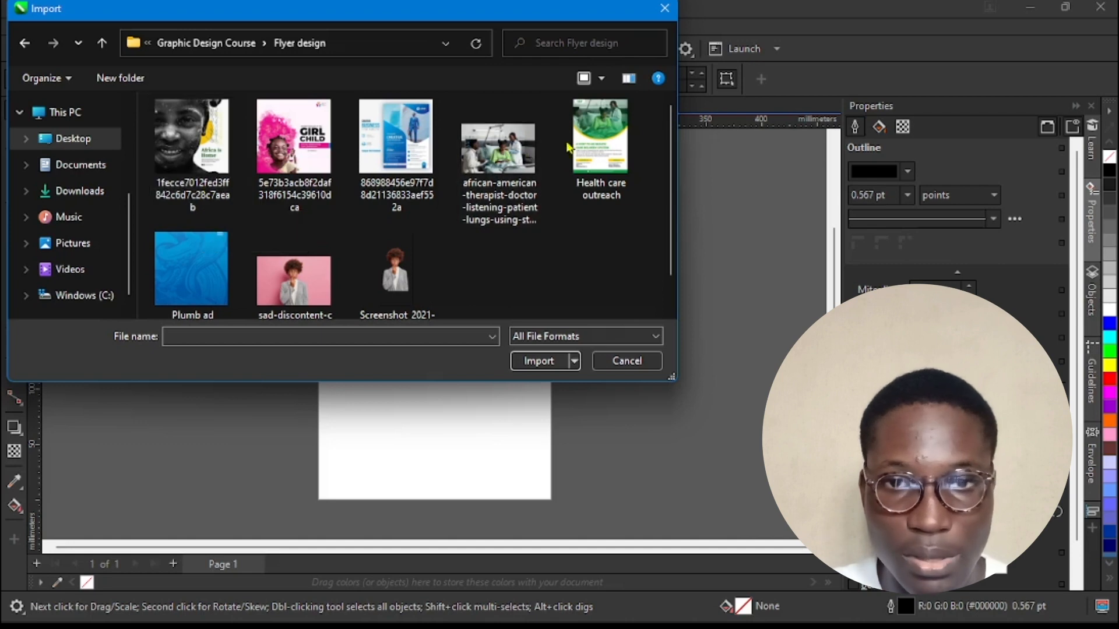
{"action": "left_click", "coordinate": [602, 155]}
{"action": "left_click", "coordinate": [536, 361]}
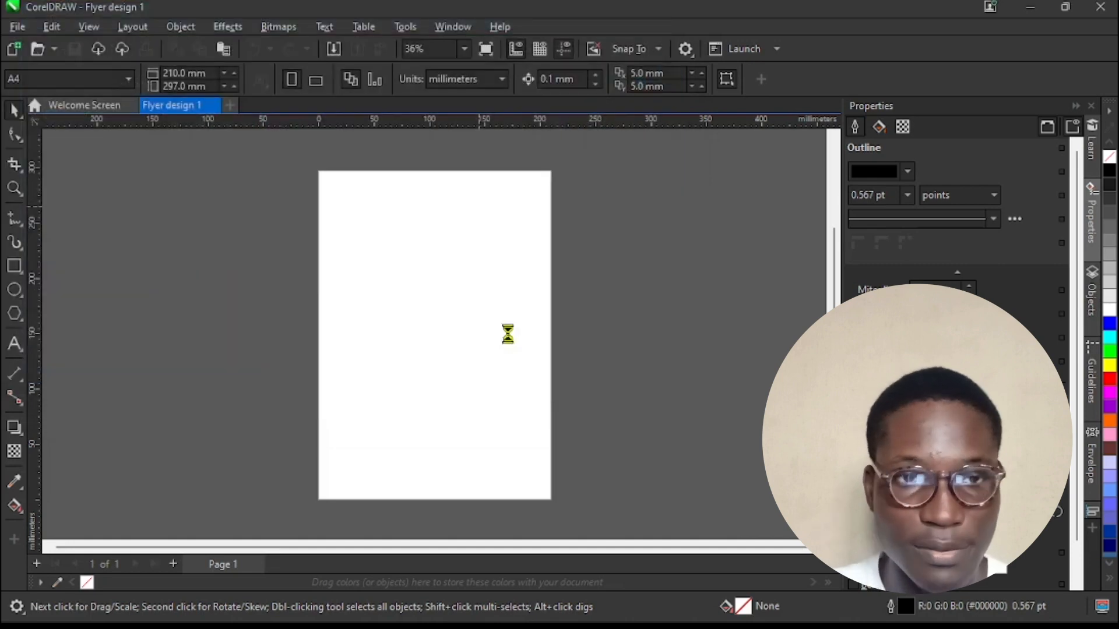
{"action": "mouse_move", "coordinate": [129, 168]}
{"action": "left_mouse_down"}
{"action": "mouse_move", "coordinate": [239, 291]}
{"action": "mouse_move", "coordinate": [376, 515]}
{"action": "mouse_move", "coordinate": [399, 500]}
{"action": "mouse_move", "coordinate": [356, 453]}
{"action": "left_mouse_up"}
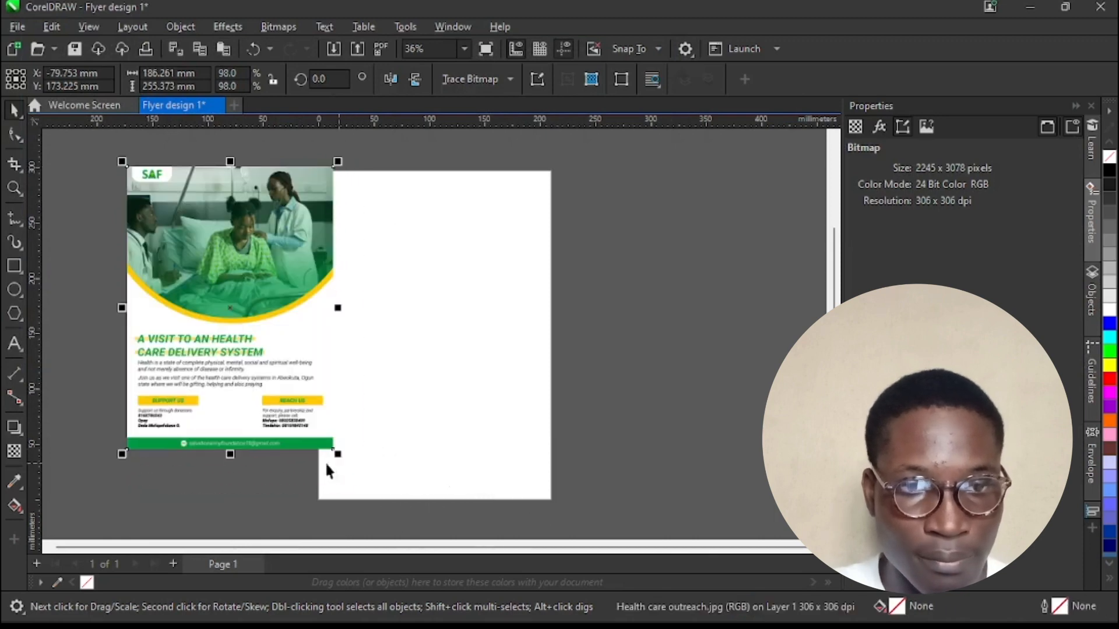
{"action": "left_click_drag", "start_coordinate": [219, 328], "coordinate": [194, 356]}
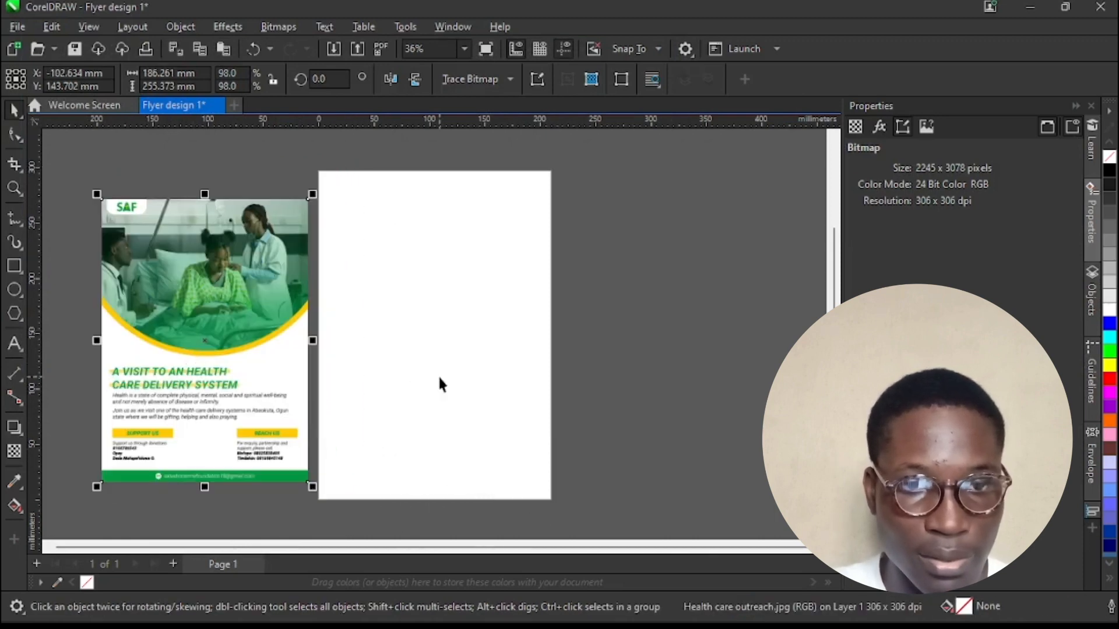
{"action": "left_click", "coordinate": [439, 379]}
Step: Draw a rectangle matching the reference flyer, about 186 × 255 mm, and move it onto the blank page
{"action": "scroll", "coordinate": [311, 476], "scroll_direction": "up", "scroll_amount": 1}
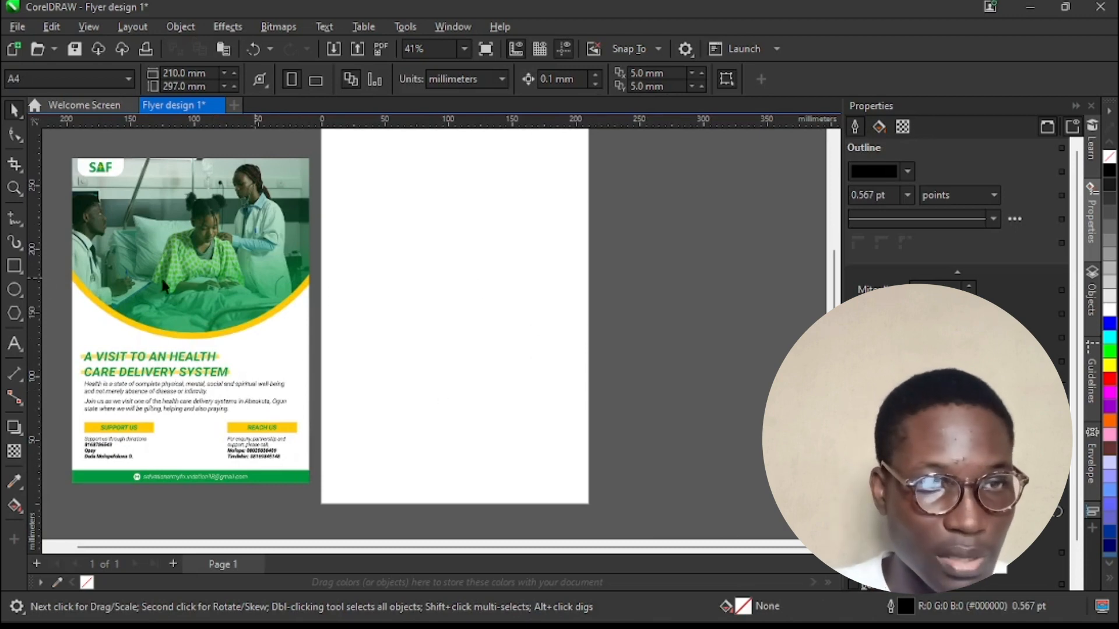
{"action": "left_click", "coordinate": [14, 266]}
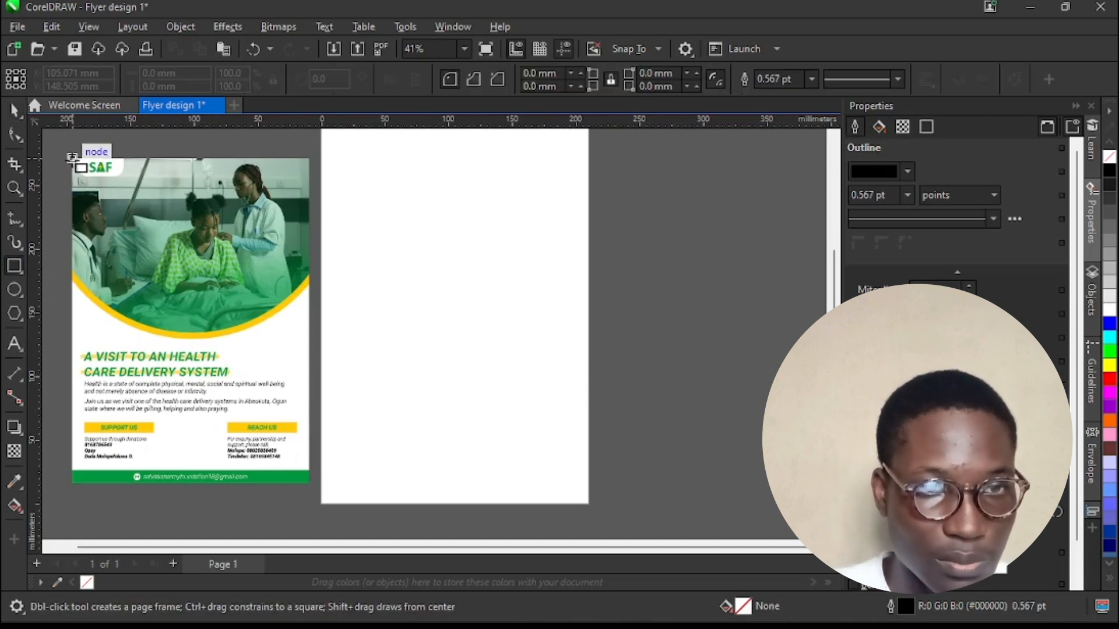
{"action": "left_click_drag", "start_coordinate": [72, 159], "coordinate": [309, 482]}
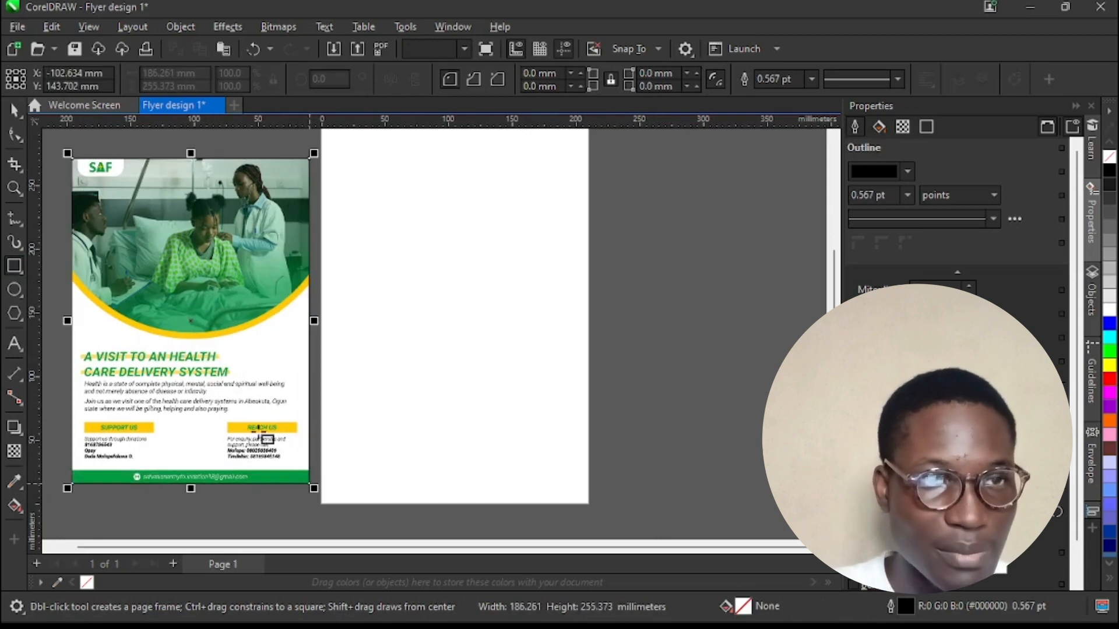
{"action": "key", "text": "space"}
{"action": "left_click_drag", "start_coordinate": [191, 320], "coordinate": [452, 322]}
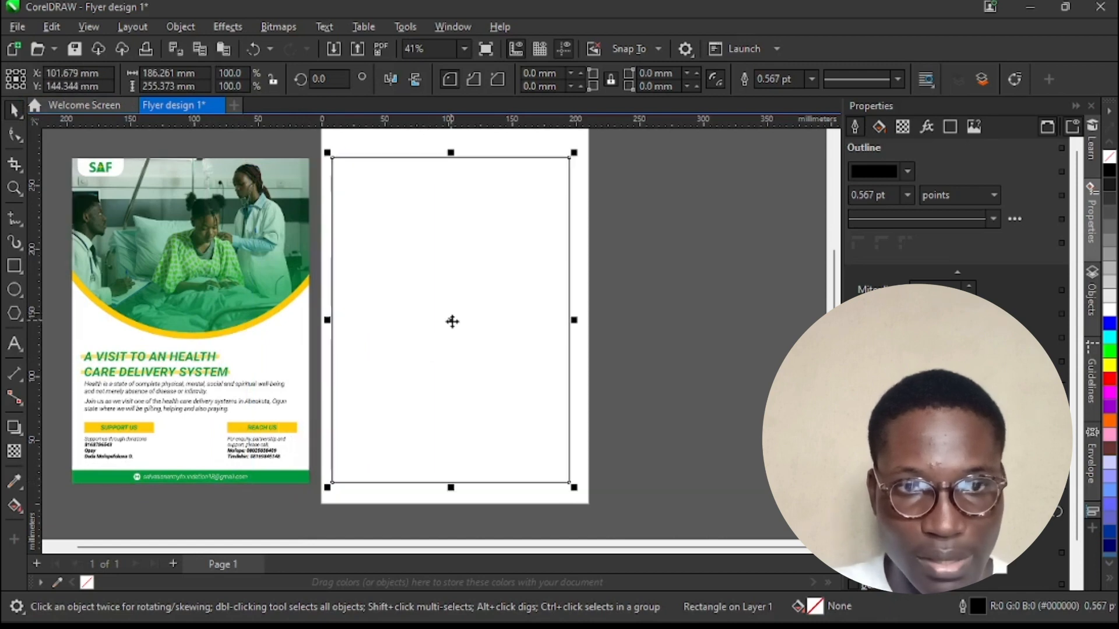
{"action": "left_click", "coordinate": [595, 328]}
{"action": "left_click", "coordinate": [470, 325]}
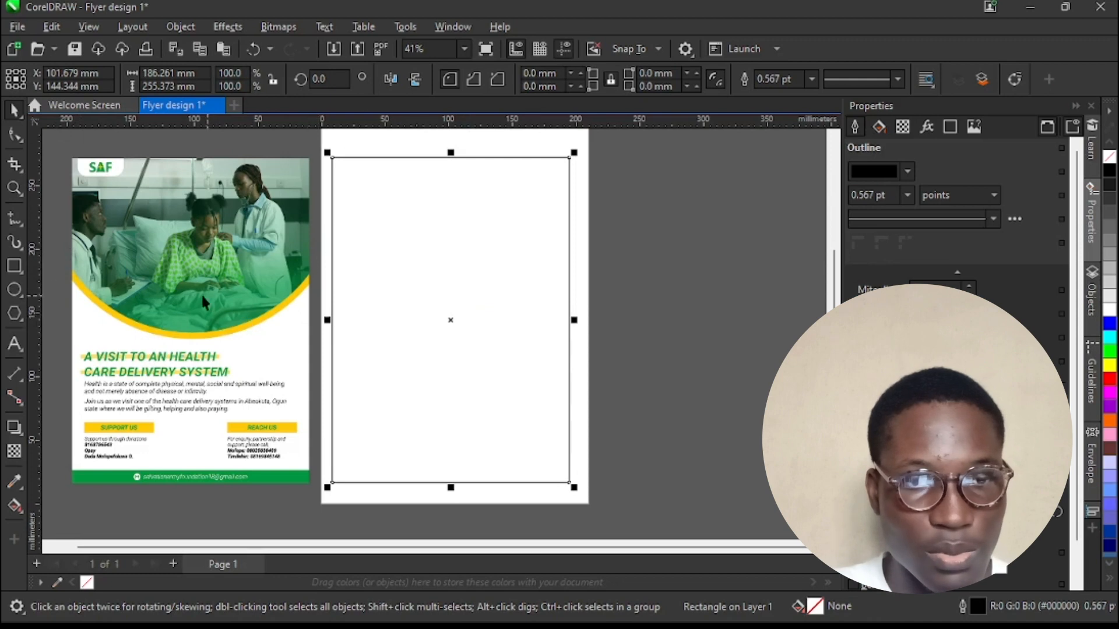
Step: Draw a circle, enlarge it to about 244 mm in diameter, and move it up over the rectangle's upper half
{"action": "left_click", "coordinate": [15, 289]}
{"action": "left_click_drag", "start_coordinate": [332, 208], "coordinate": [580, 402]}
{"action": "key", "text": "space"}
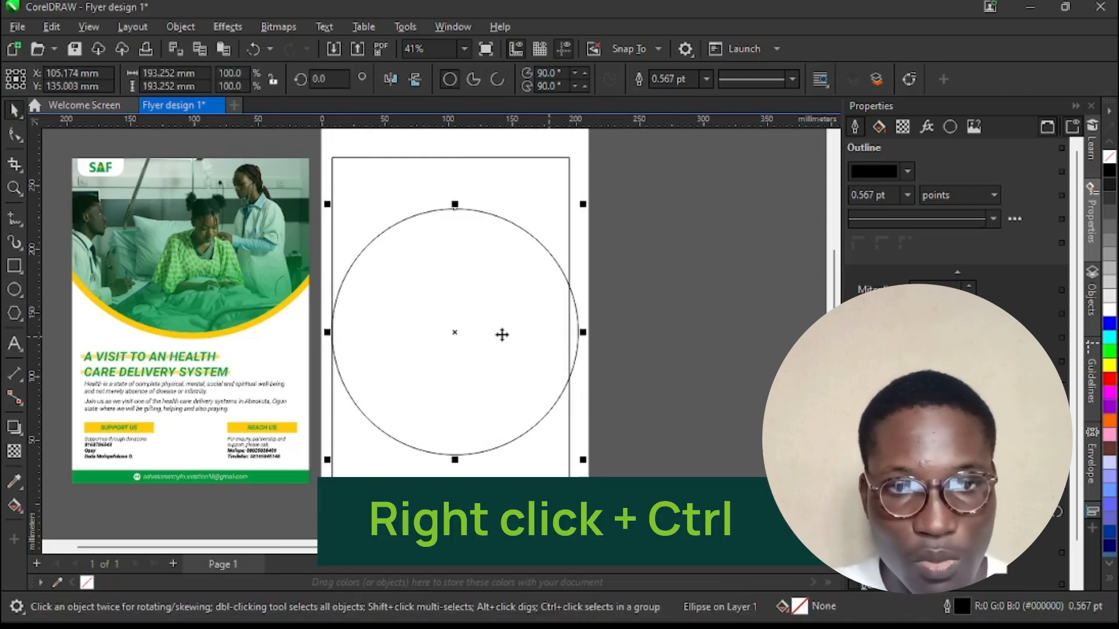
{"action": "left_click_drag", "start_coordinate": [583, 461], "coordinate": [647, 497]}
{"action": "left_click_drag", "start_coordinate": [457, 342], "coordinate": [461, 194]}
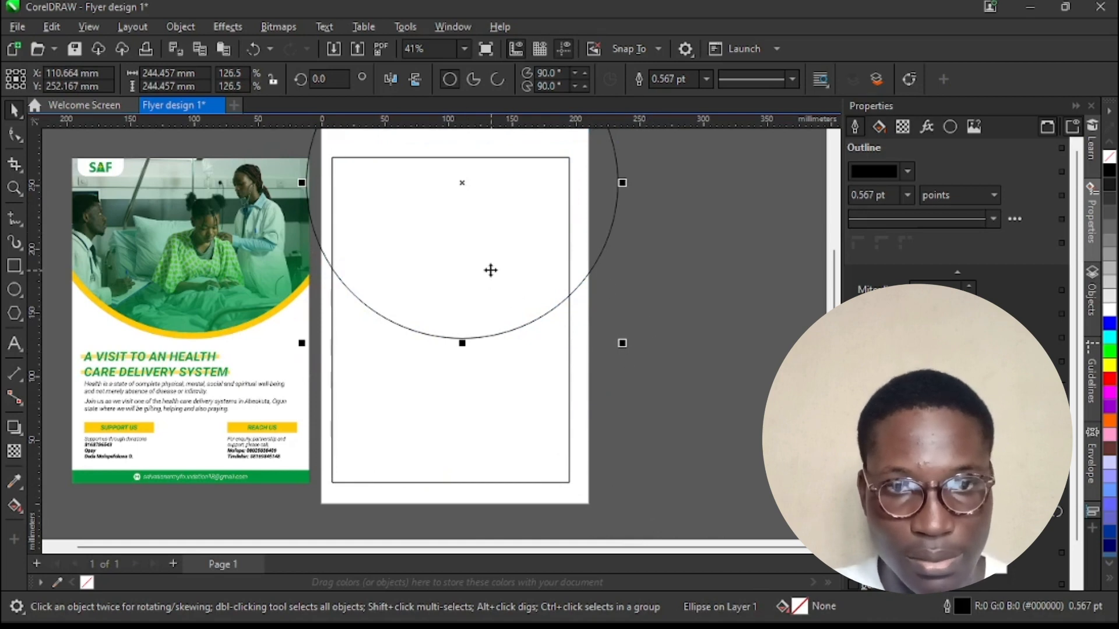
{"action": "left_click", "coordinate": [687, 367]}
Step: Add a vertical and a horizontal guideline through the rectangle's centre
{"action": "left_click", "coordinate": [495, 402]}
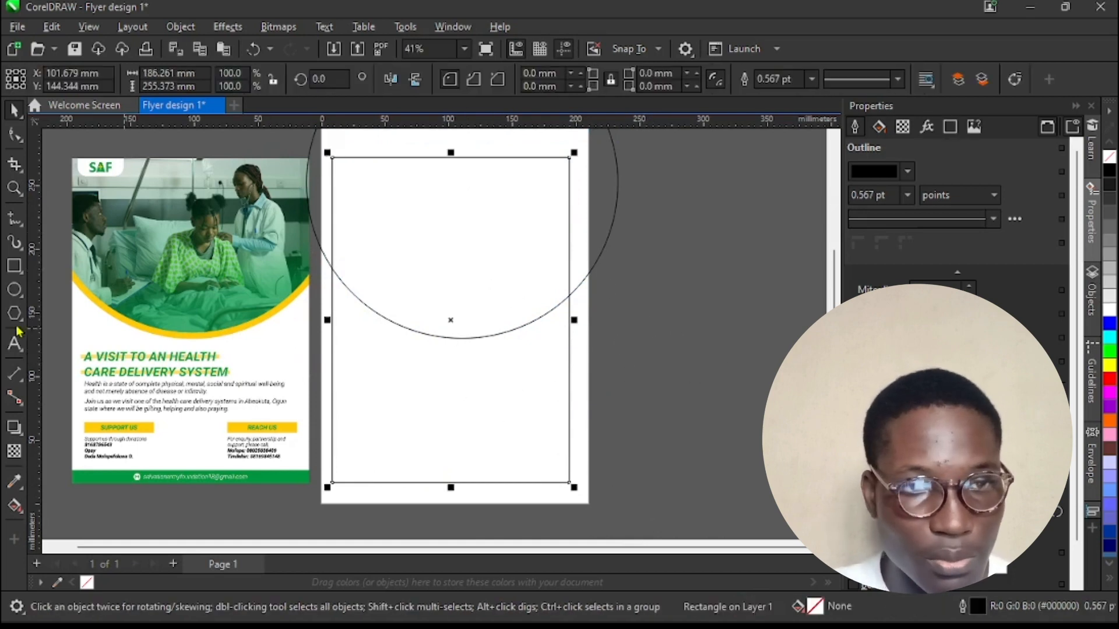
{"action": "left_click_drag", "start_coordinate": [29, 320], "coordinate": [451, 318]}
{"action": "left_click", "coordinate": [492, 400]}
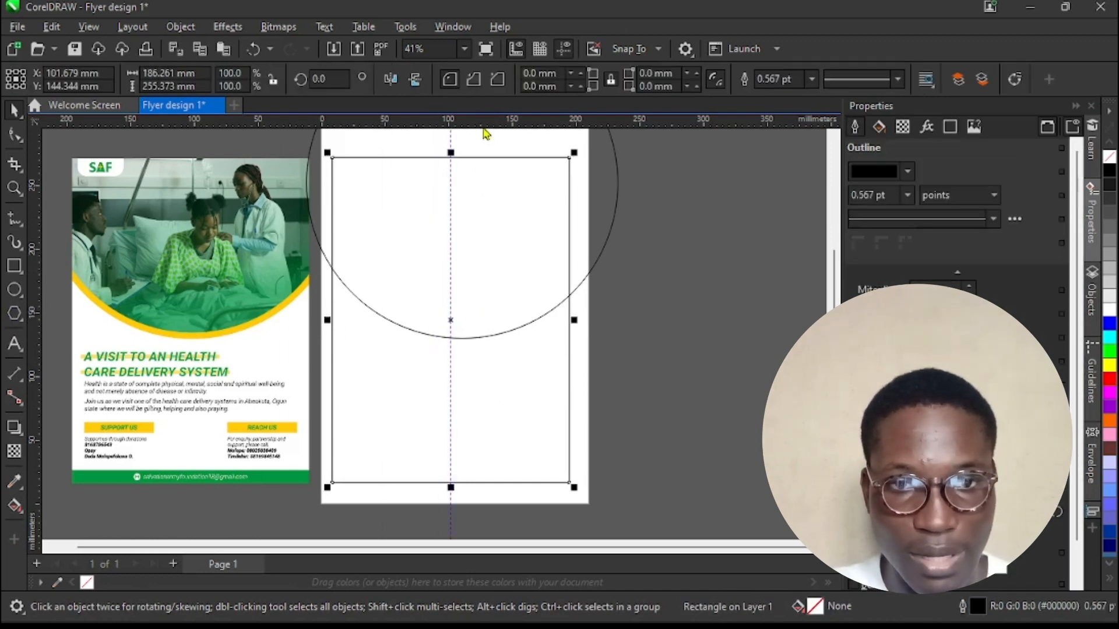
{"action": "left_click_drag", "start_coordinate": [492, 121], "coordinate": [447, 319]}
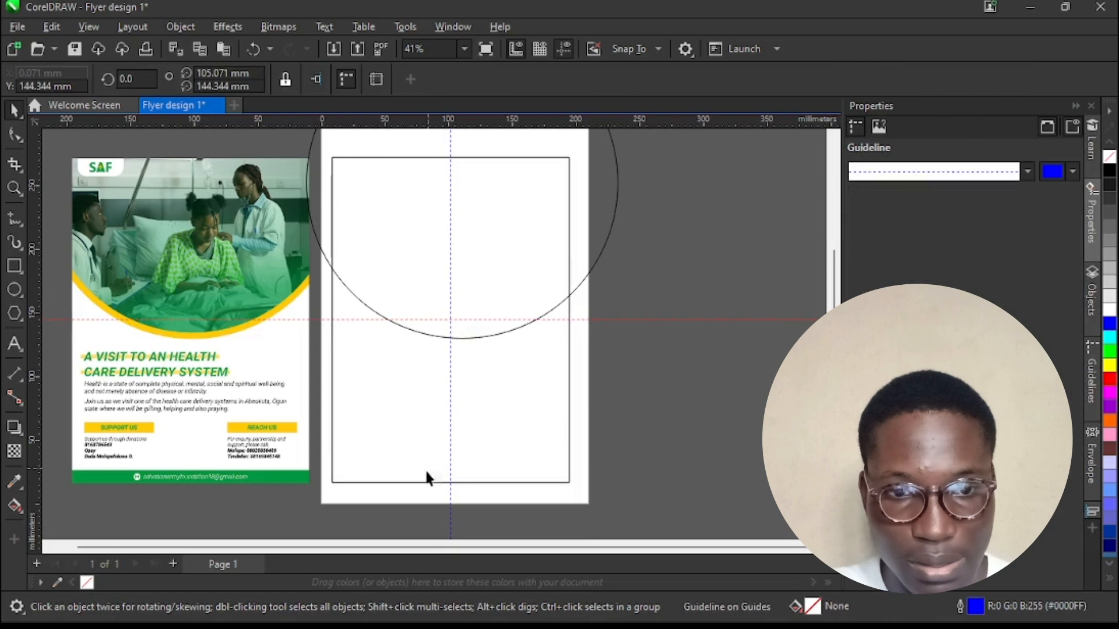
Step: Draw a square about 11.3 mm wide in the rectangle's bottom-left corner and place guidelines along its inner edges
{"action": "scroll", "coordinate": [425, 469], "scroll_direction": "up", "scroll_amount": 1}
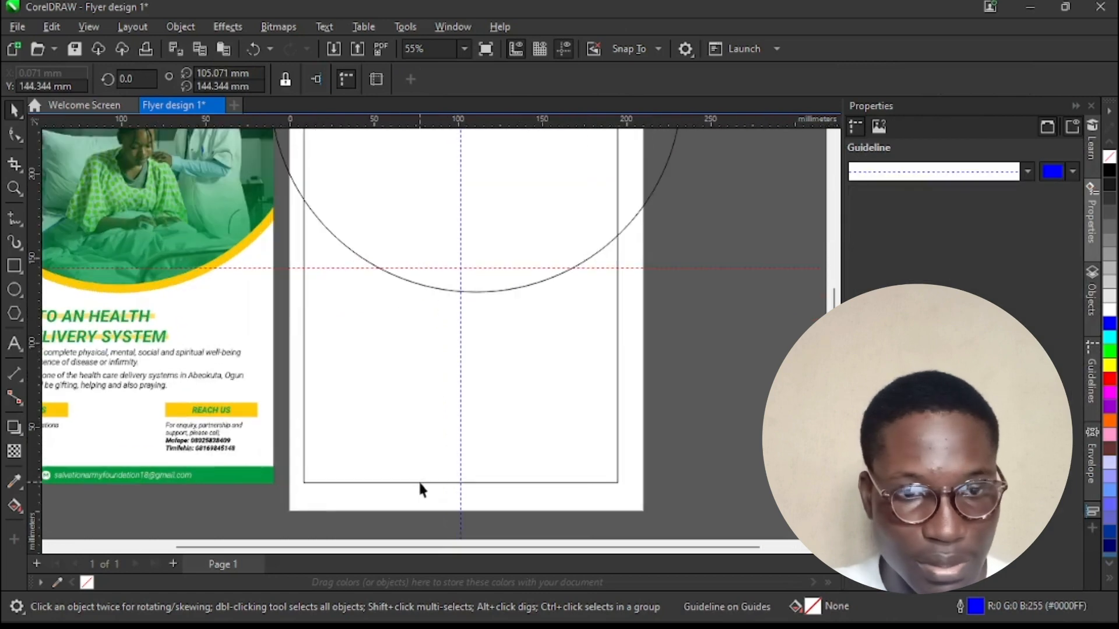
{"action": "left_click", "coordinate": [14, 266]}
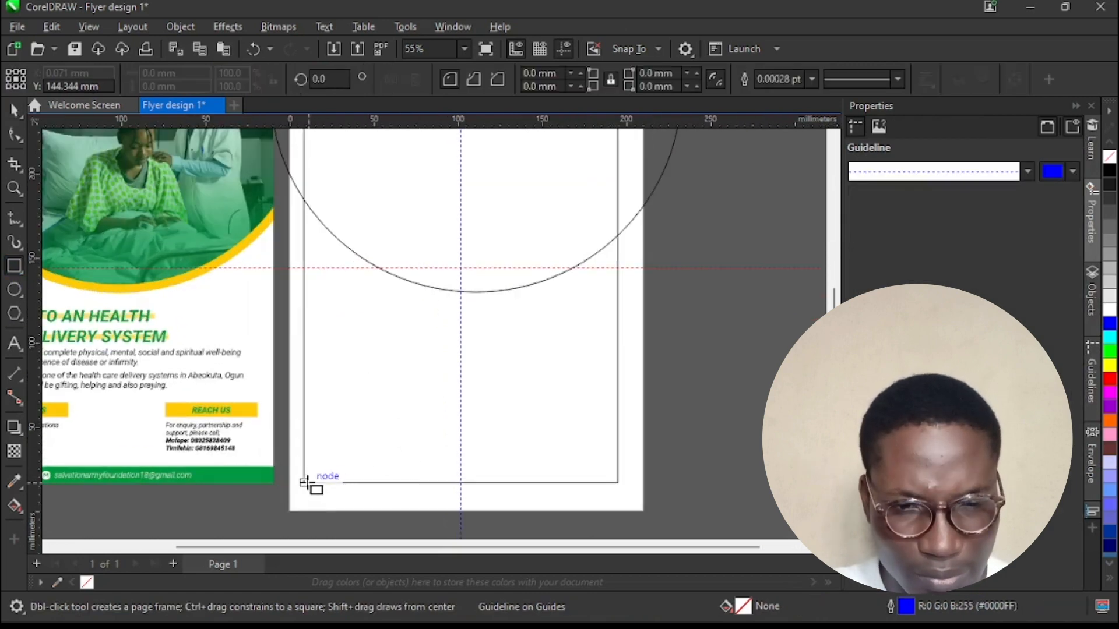
{"action": "left_click_drag", "start_coordinate": [305, 482], "coordinate": [315, 456]}
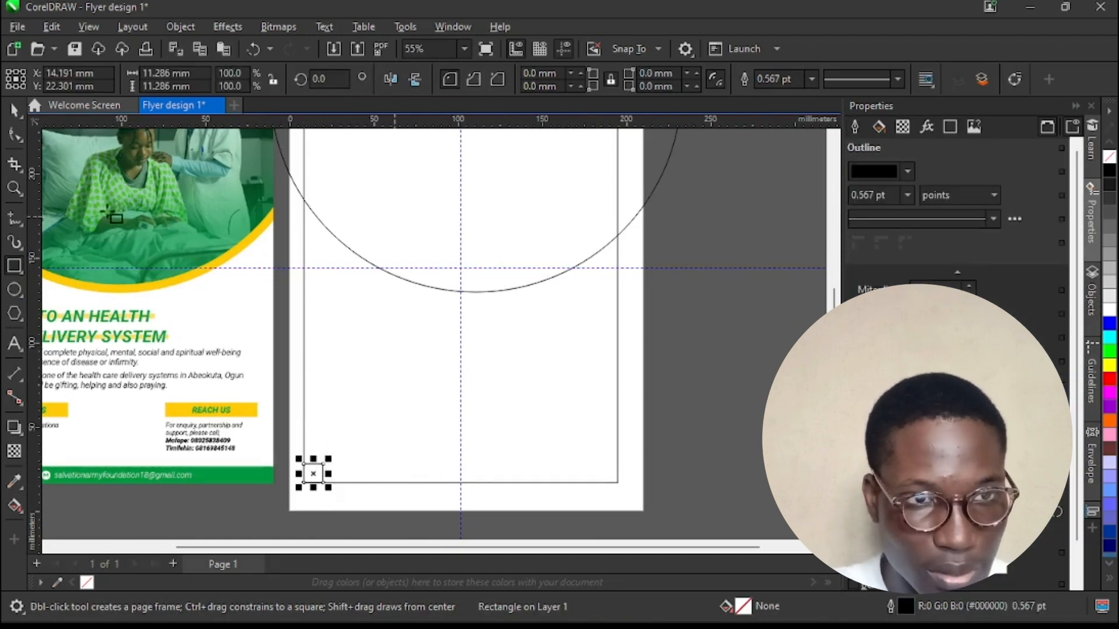
{"action": "left_click", "coordinate": [14, 110]}
{"action": "left_click_drag", "start_coordinate": [39, 182], "coordinate": [322, 475]}
{"action": "left_click_drag", "start_coordinate": [391, 121], "coordinate": [500, 224]}
Step: Use the small square in the rectangle's top-right corner to place guidelines along its inner edges, and delete the square
{"action": "scroll", "coordinate": [437, 375], "scroll_direction": "down", "scroll_amount": 2}
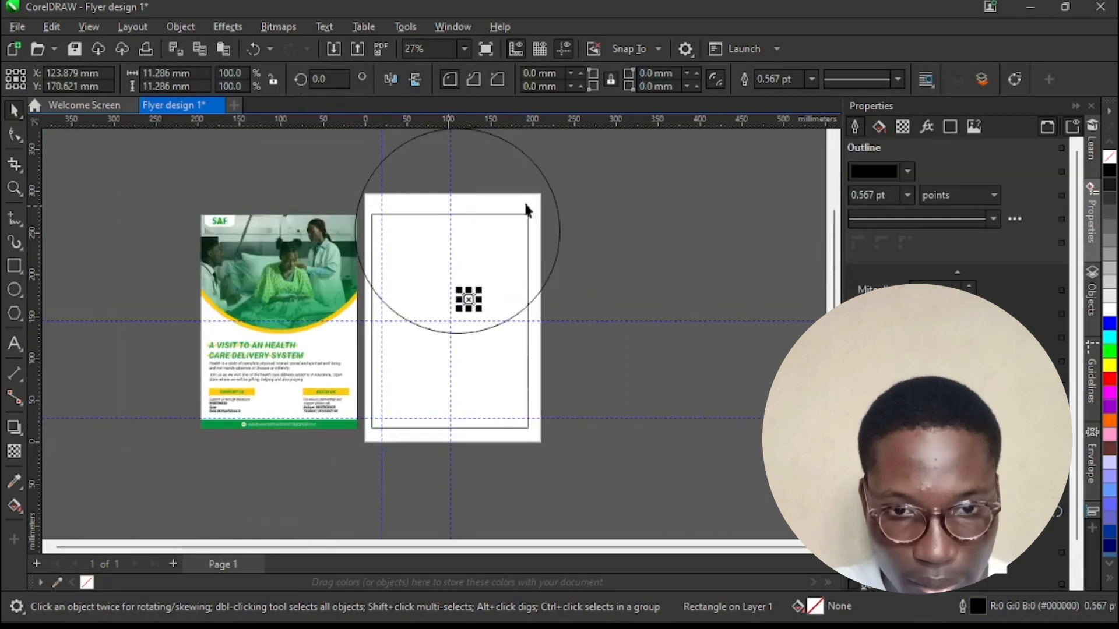
{"action": "scroll", "coordinate": [521, 207], "scroll_direction": "up", "scroll_amount": 2}
{"action": "left_click_drag", "start_coordinate": [426, 400], "coordinate": [531, 232]}
{"action": "left_click_drag", "start_coordinate": [532, 121], "coordinate": [518, 248]}
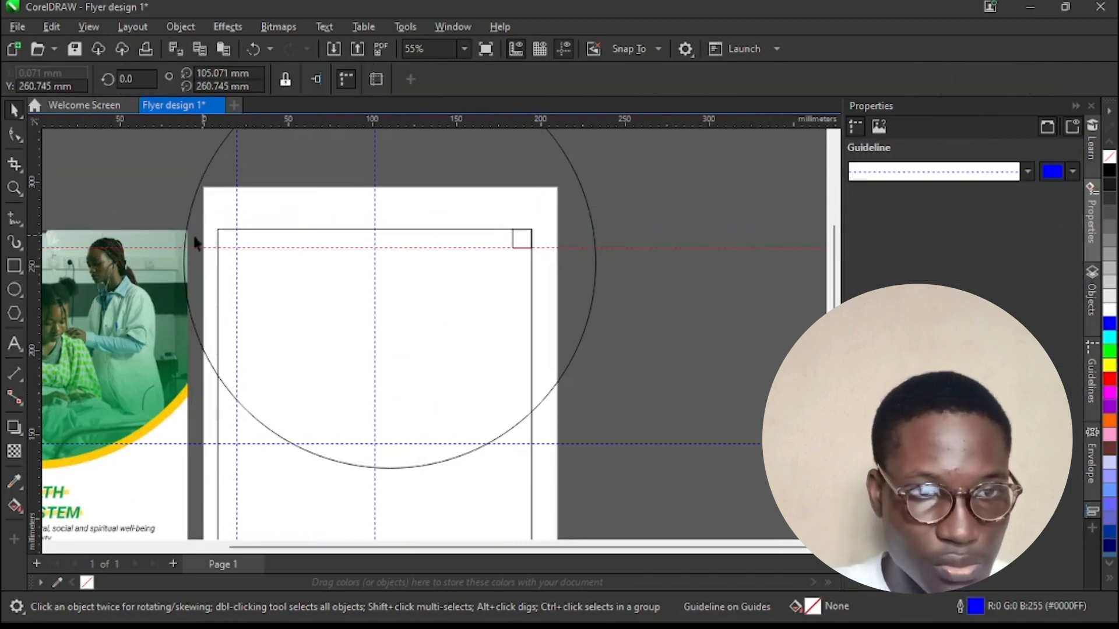
{"action": "left_click_drag", "start_coordinate": [35, 222], "coordinate": [513, 240]}
{"action": "left_click", "coordinate": [517, 239]}
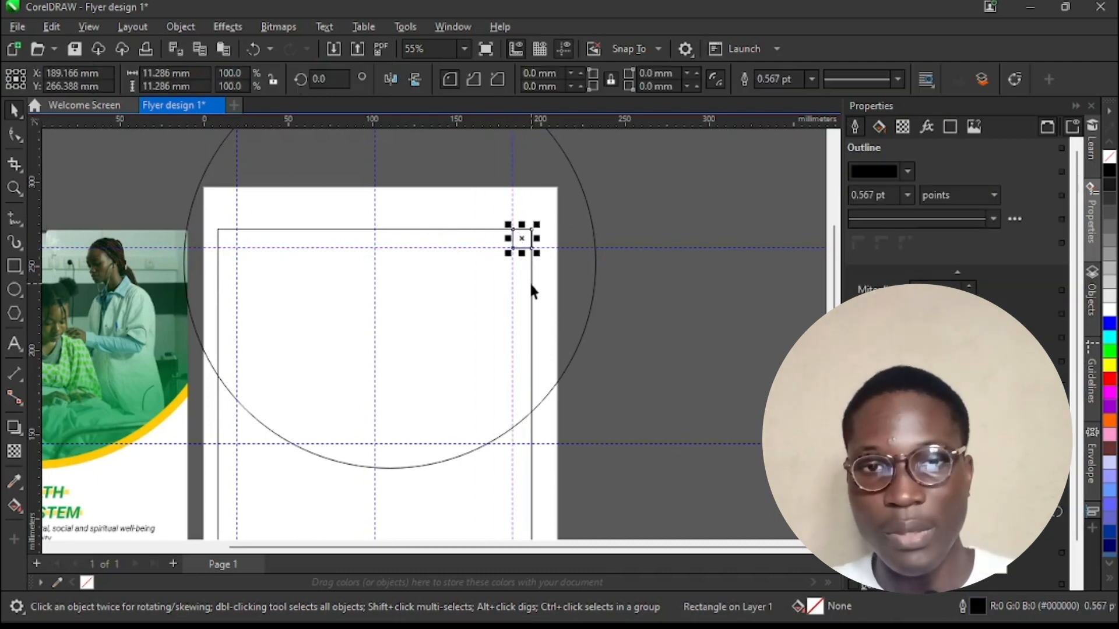
{"action": "key", "text": "Delete"}
Step: Centre the large circle horizontally on the rectangle's vertical centre guideline
{"action": "scroll", "coordinate": [417, 473], "scroll_direction": "down", "scroll_amount": 3}
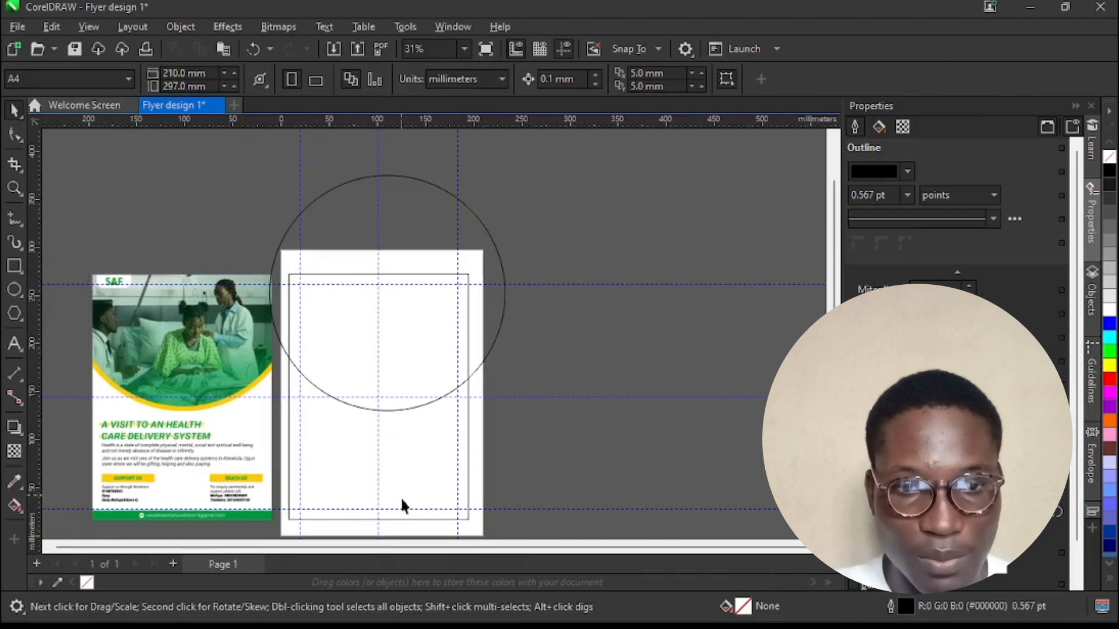
{"action": "scroll", "coordinate": [408, 520], "scroll_direction": "up", "scroll_amount": 1}
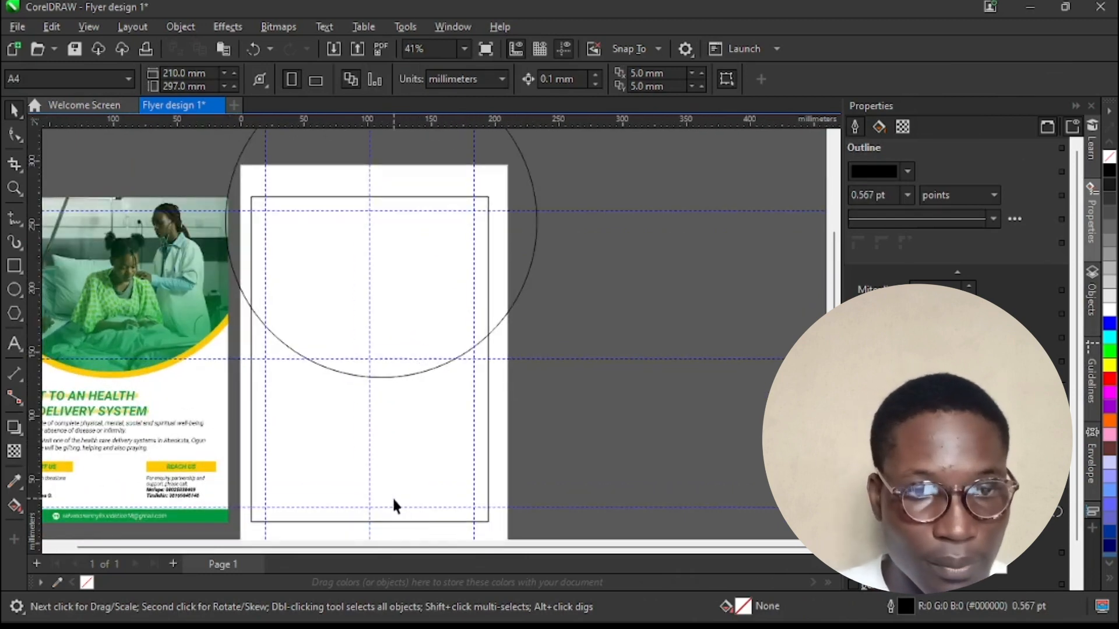
{"action": "scroll", "coordinate": [432, 370], "scroll_direction": "down", "scroll_amount": 2}
{"action": "scroll", "coordinate": [395, 356], "scroll_direction": "up", "scroll_amount": 1}
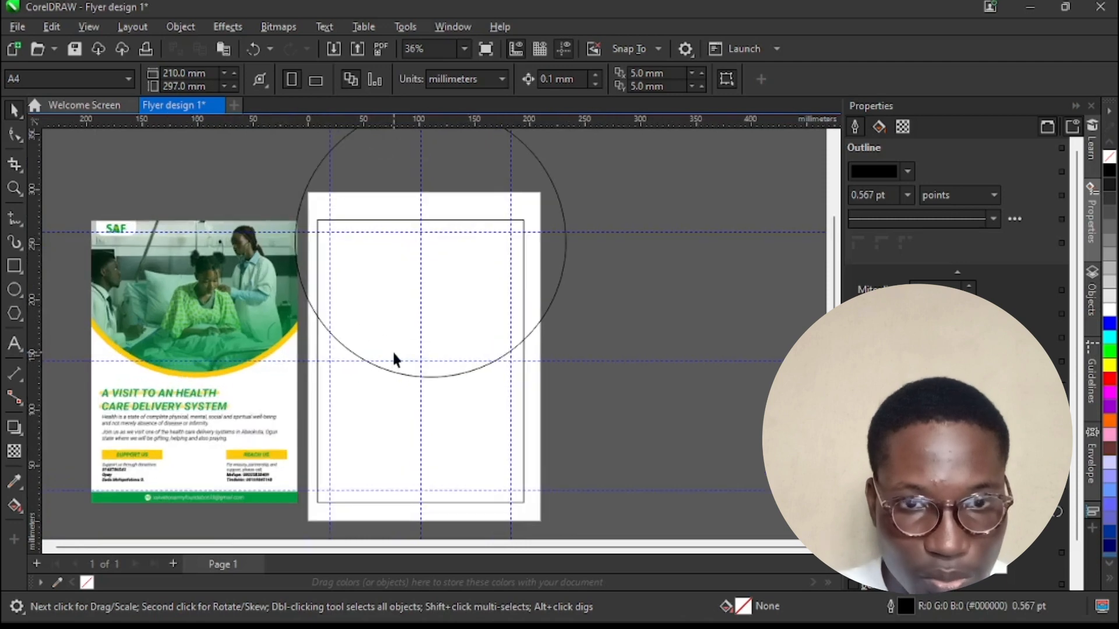
{"action": "left_click", "coordinate": [394, 358]}
{"action": "scroll", "coordinate": [457, 212], "scroll_direction": "up", "scroll_amount": 3}
{"action": "left_click_drag", "start_coordinate": [429, 269], "coordinate": [412, 277]}
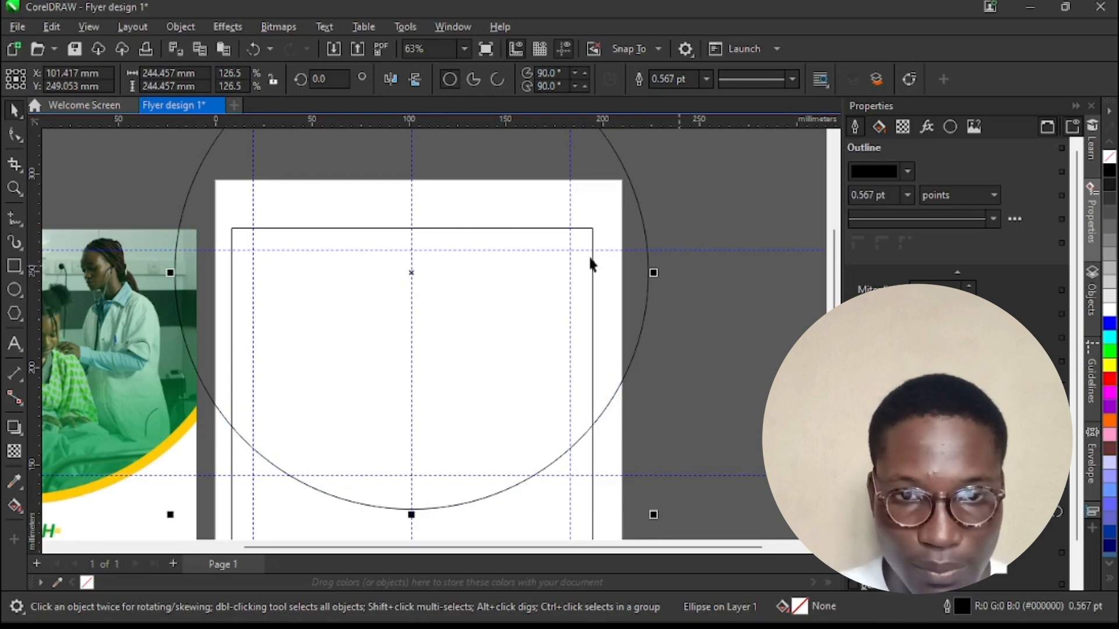
{"action": "scroll", "coordinate": [607, 268], "scroll_direction": "down", "scroll_amount": 2}
{"action": "scroll", "coordinate": [541, 388], "scroll_direction": "up", "scroll_amount": 1}
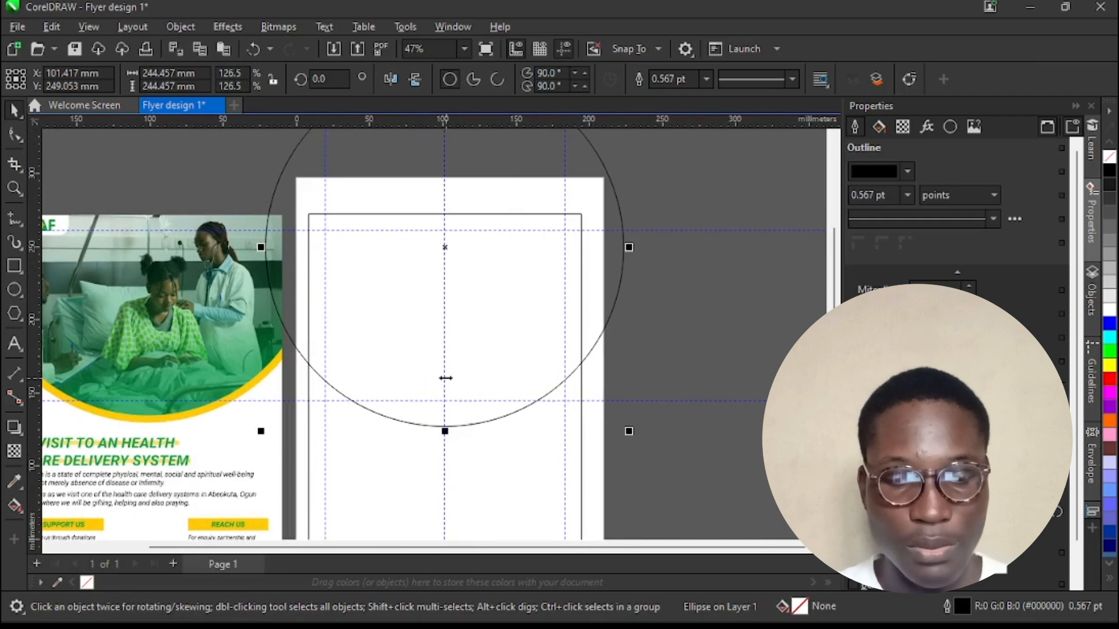
Step: Import the african-american-therapist-doctor photo at about 282 × 188 mm and place it to the right of the page
{"action": "key", "text": "ctrl+i"}
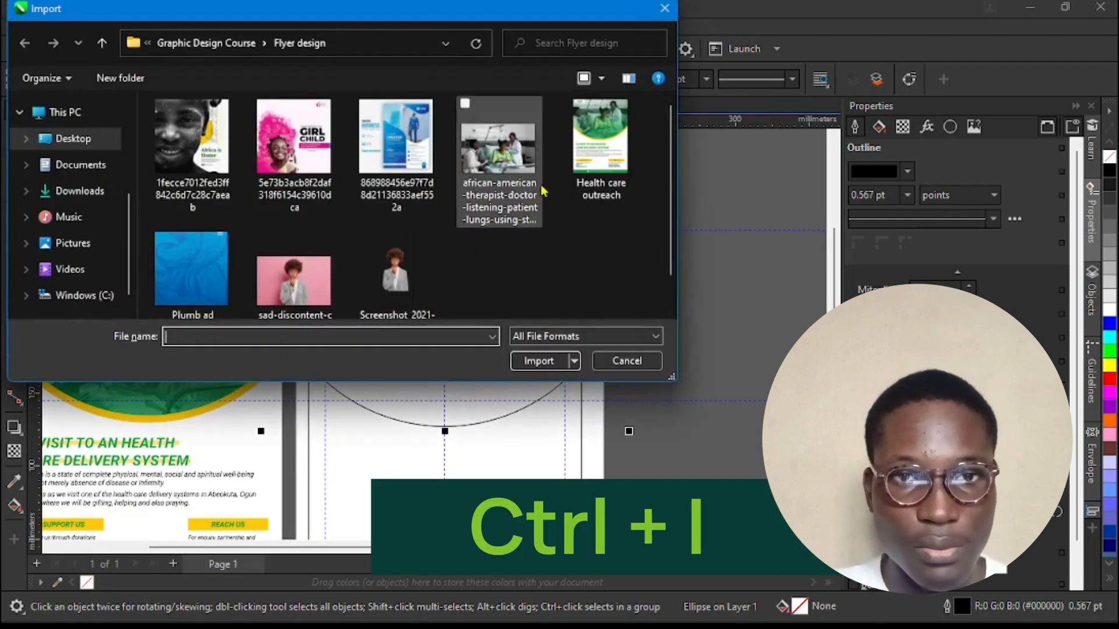
{"action": "left_click", "coordinate": [516, 161]}
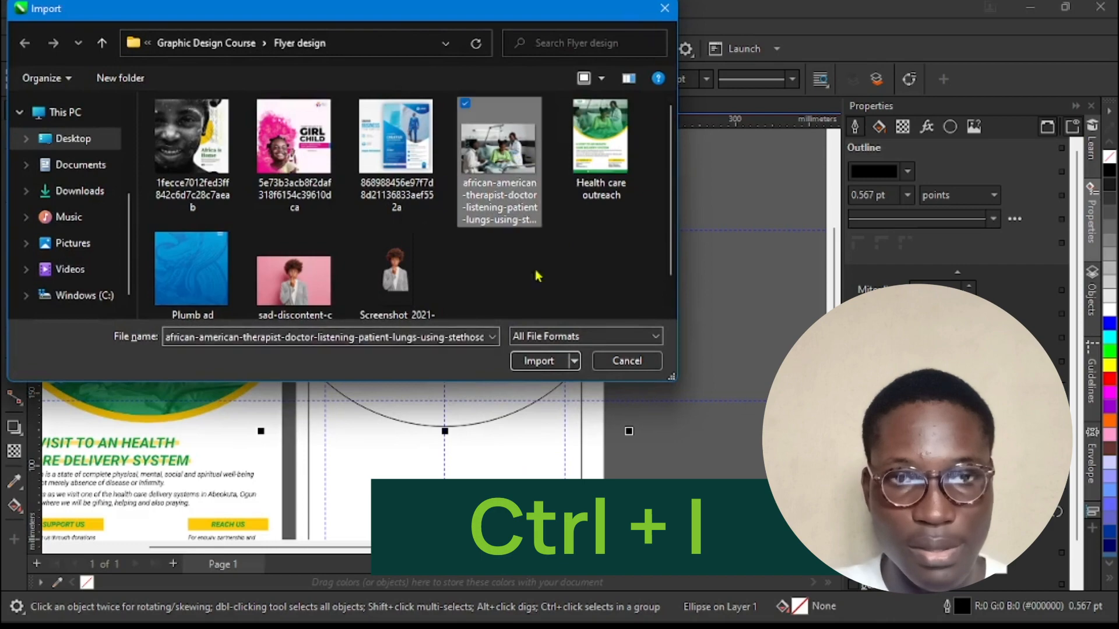
{"action": "left_click", "coordinate": [540, 361]}
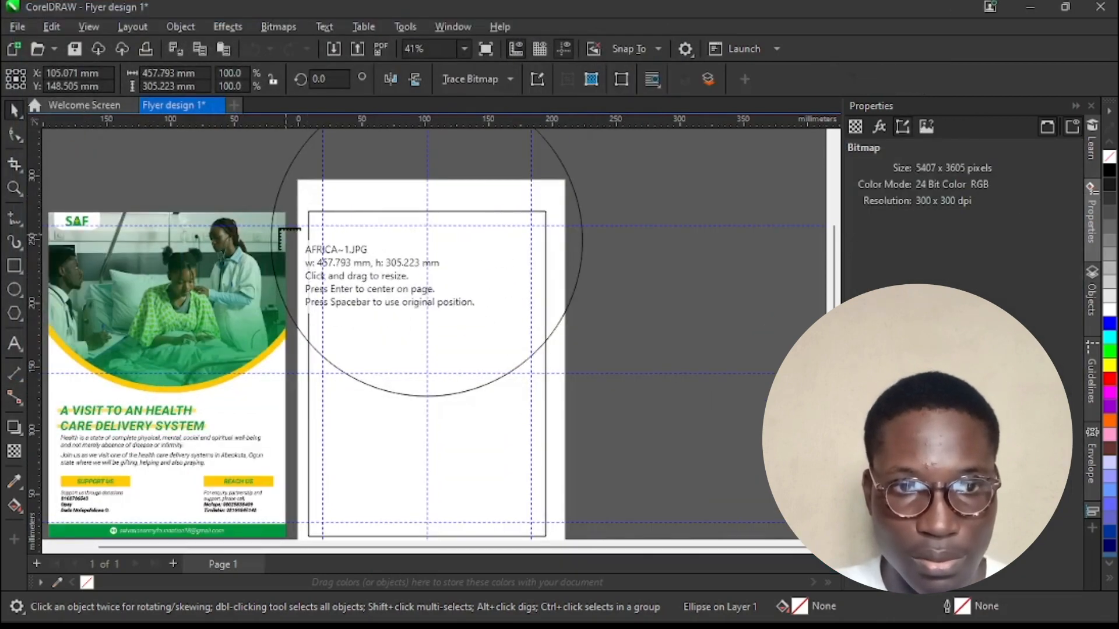
{"action": "left_click_drag", "start_coordinate": [268, 186], "coordinate": [629, 425]}
{"action": "scroll", "coordinate": [396, 372], "scroll_direction": "down", "scroll_amount": 1}
{"action": "left_click_drag", "start_coordinate": [464, 334], "coordinate": [731, 328]}
{"action": "scroll", "coordinate": [617, 338], "scroll_direction": "up", "scroll_amount": 1}
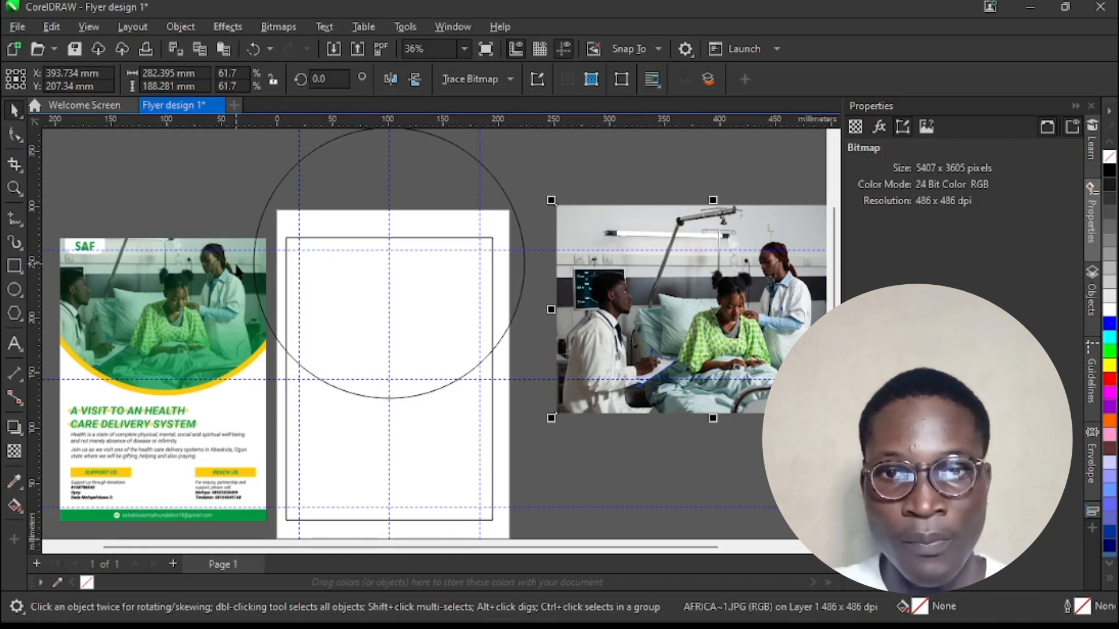
Step: Try placing the hospital photo inside the large circle with PowerClip, and undo it
{"action": "right_click", "coordinate": [631, 222]}
{"action": "left_click", "coordinate": [571, 227]}
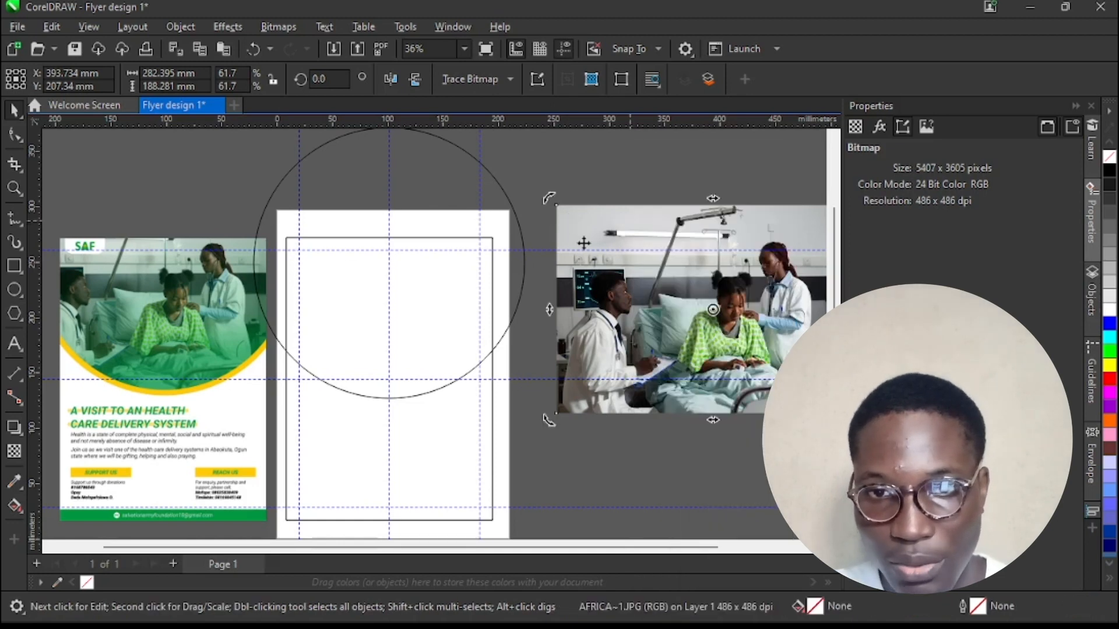
{"action": "right_click", "coordinate": [629, 232]}
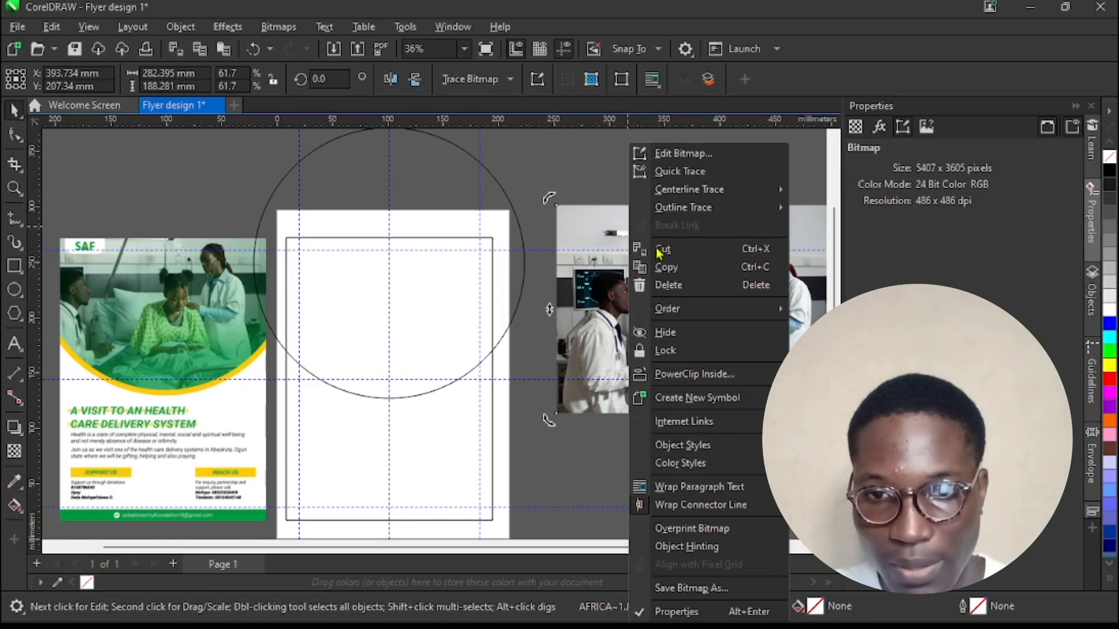
{"action": "left_click", "coordinate": [697, 374]}
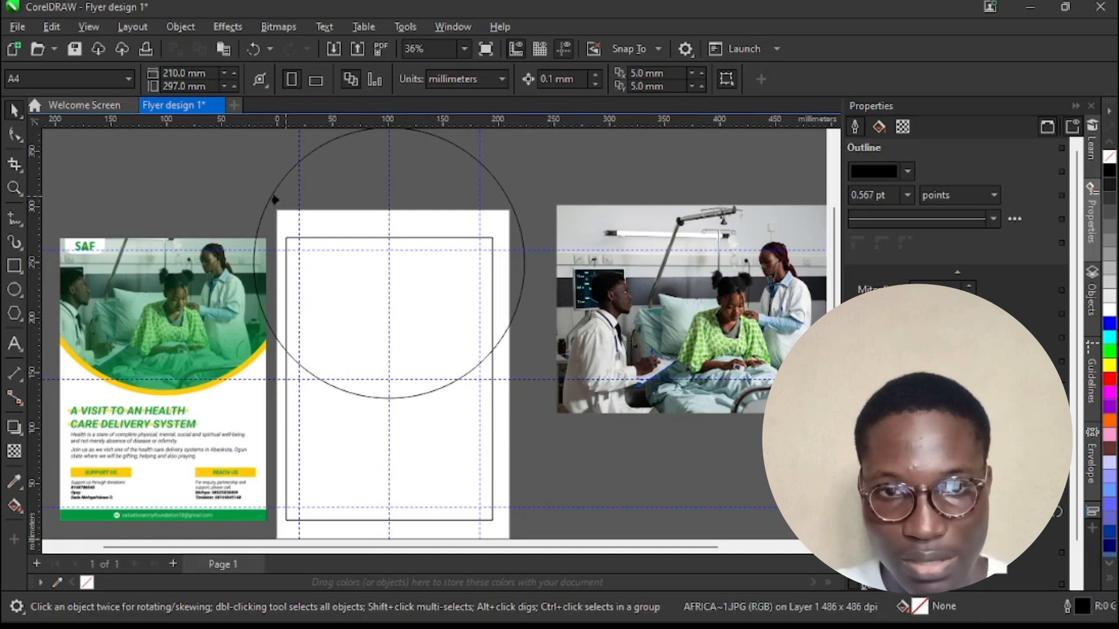
{"action": "left_click", "coordinate": [354, 199]}
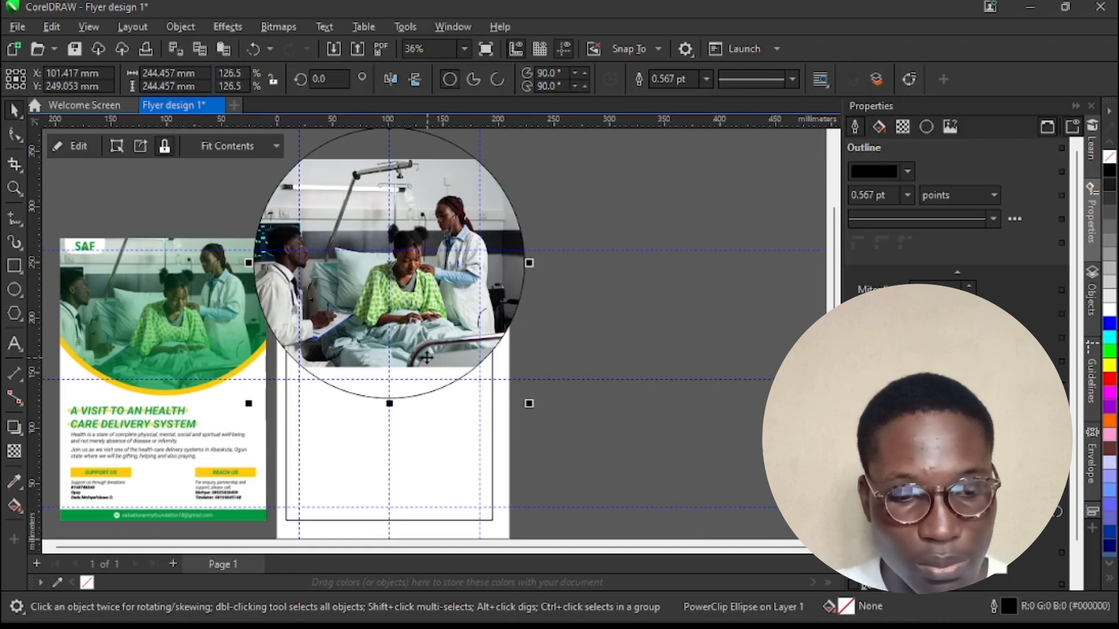
{"action": "key", "text": "ctrl+z"}
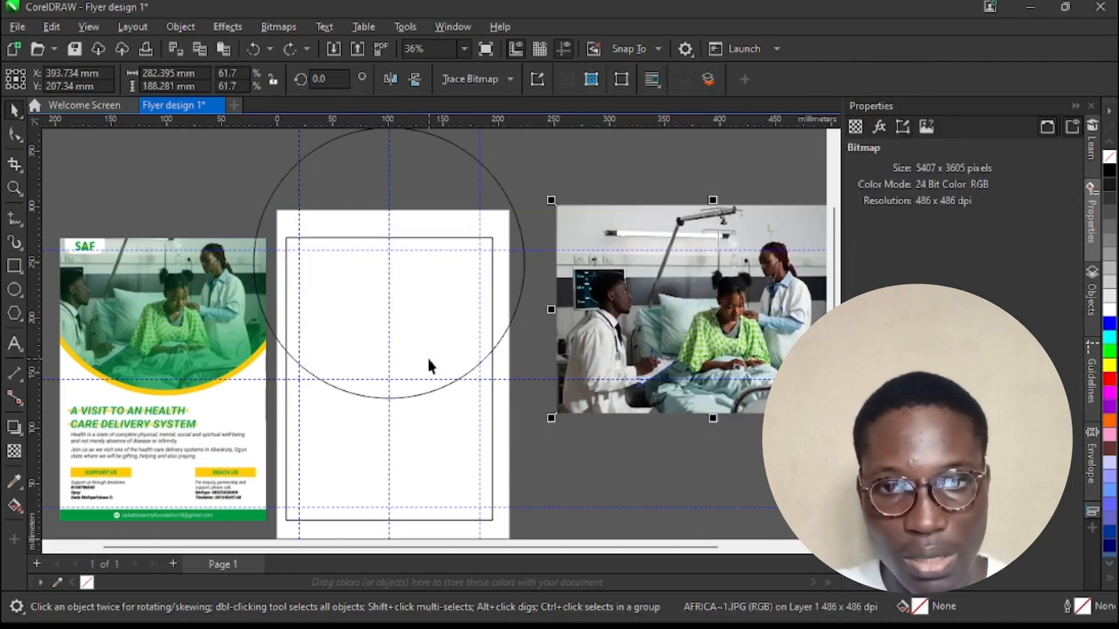
Step: Try placing the hospital photo inside the page's rectangle with PowerClip, and undo it
{"action": "right_click", "coordinate": [660, 330]}
{"action": "left_click", "coordinate": [693, 374]}
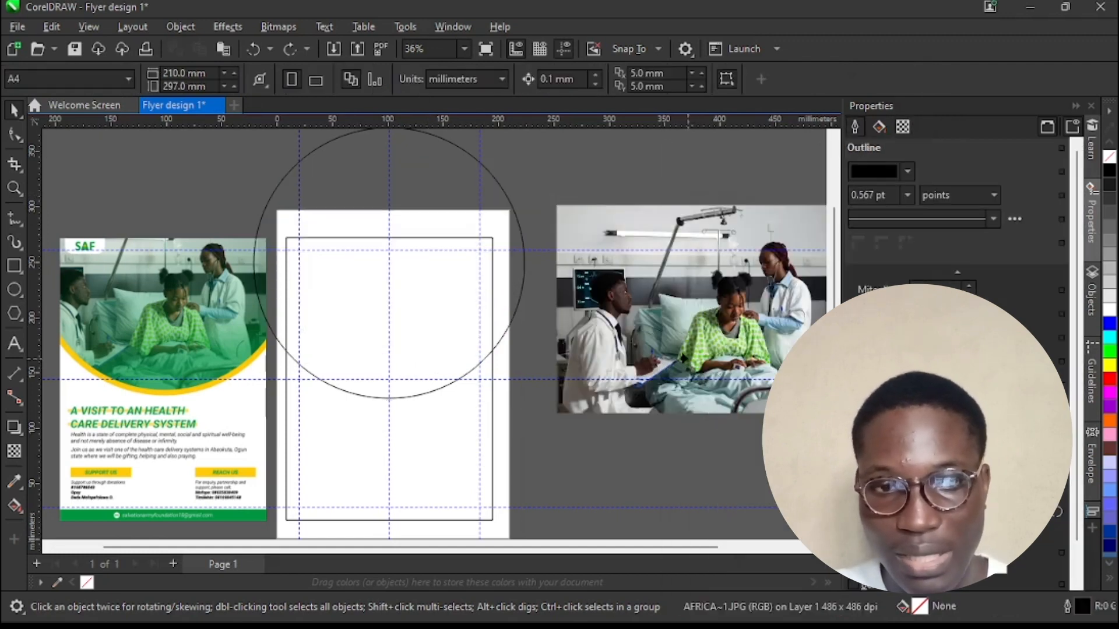
{"action": "left_click", "coordinate": [339, 467]}
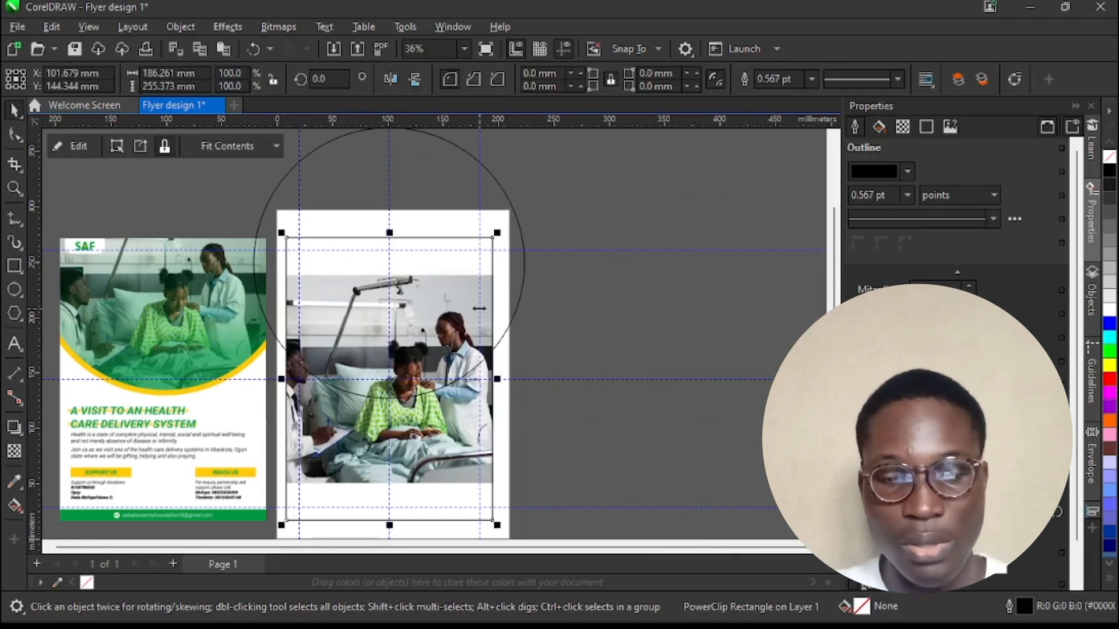
{"action": "left_click", "coordinate": [479, 309]}
{"action": "key", "text": "ctrl+z"}
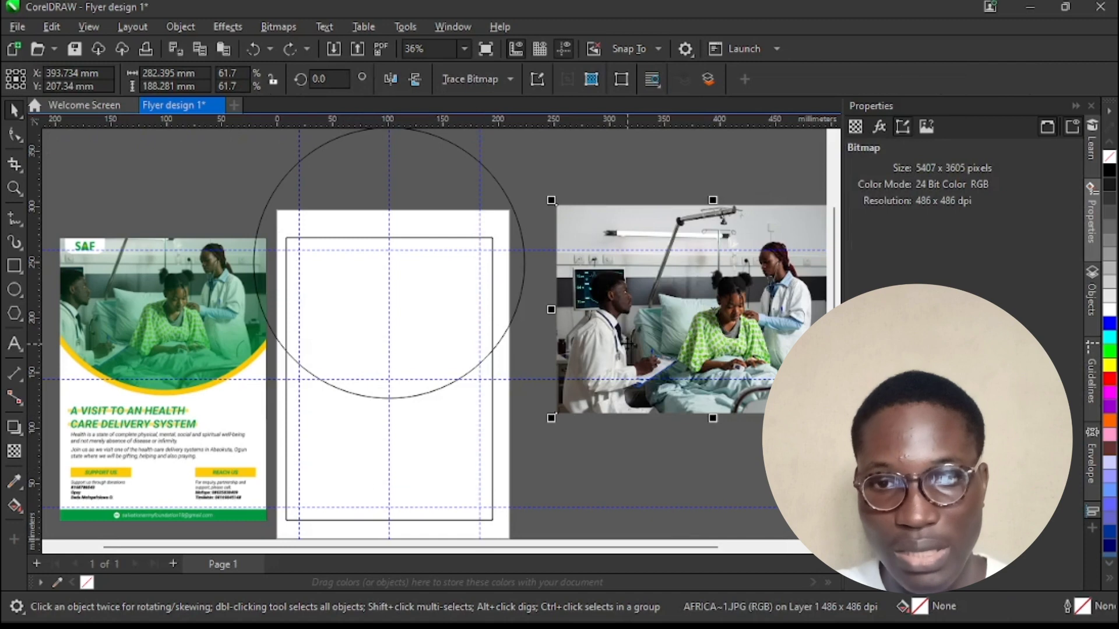
Step: PowerClip the hospital photo inside the large circle and deselect it
{"action": "right_click", "coordinate": [628, 344]}
{"action": "left_click", "coordinate": [671, 374]}
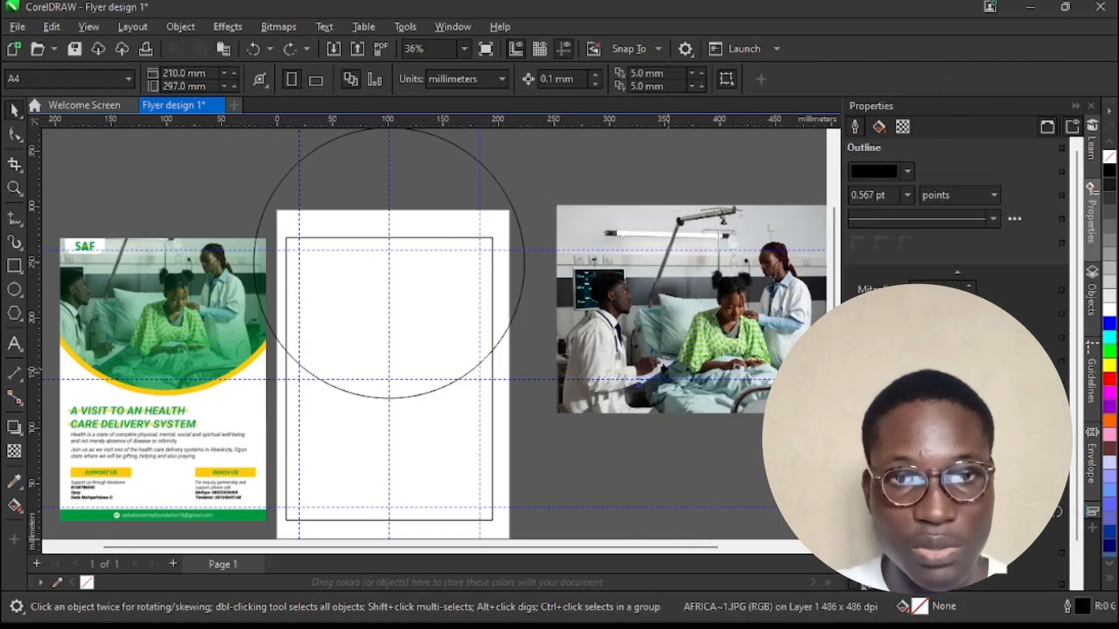
{"action": "left_click", "coordinate": [442, 216]}
{"action": "scroll", "coordinate": [427, 342], "scroll_direction": "up", "scroll_amount": 1}
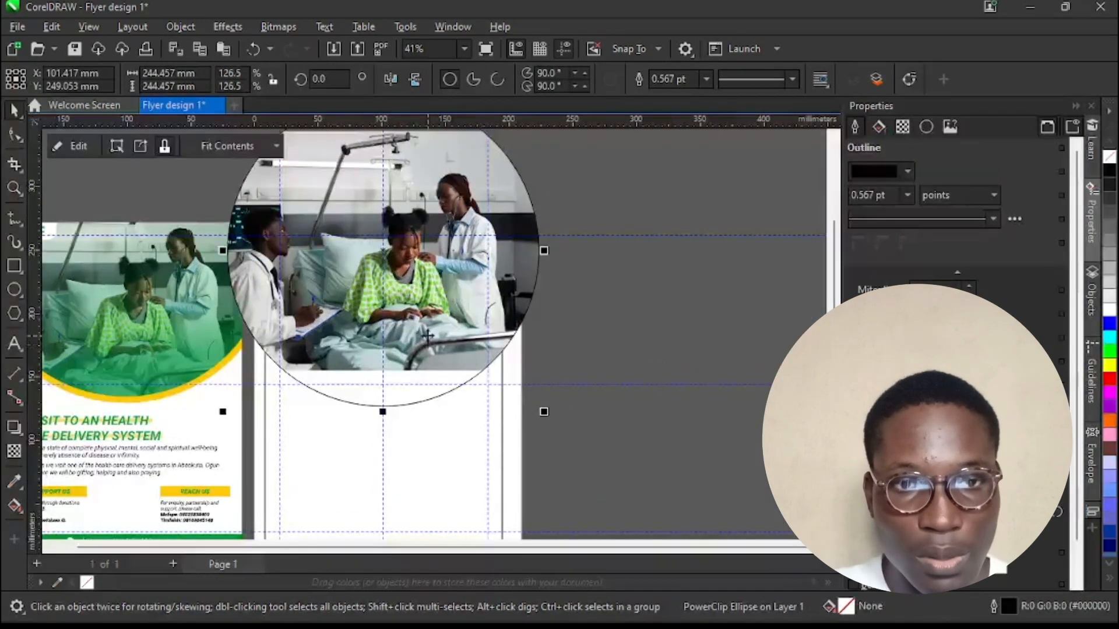
{"action": "scroll", "coordinate": [446, 366], "scroll_direction": "down", "scroll_amount": 1}
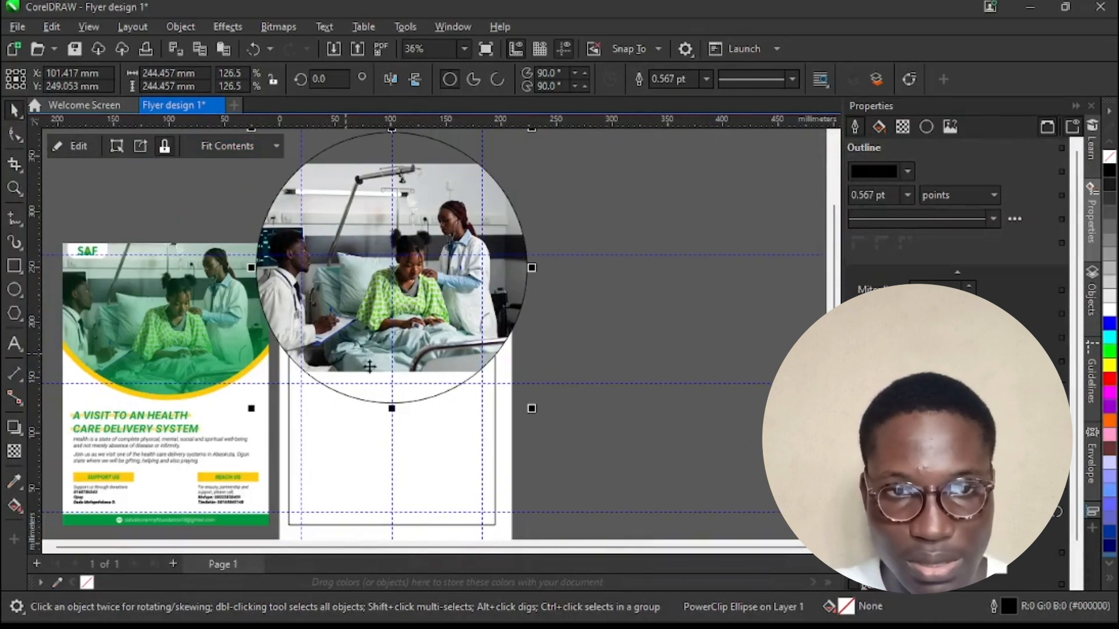
{"action": "left_click", "coordinate": [567, 365]}
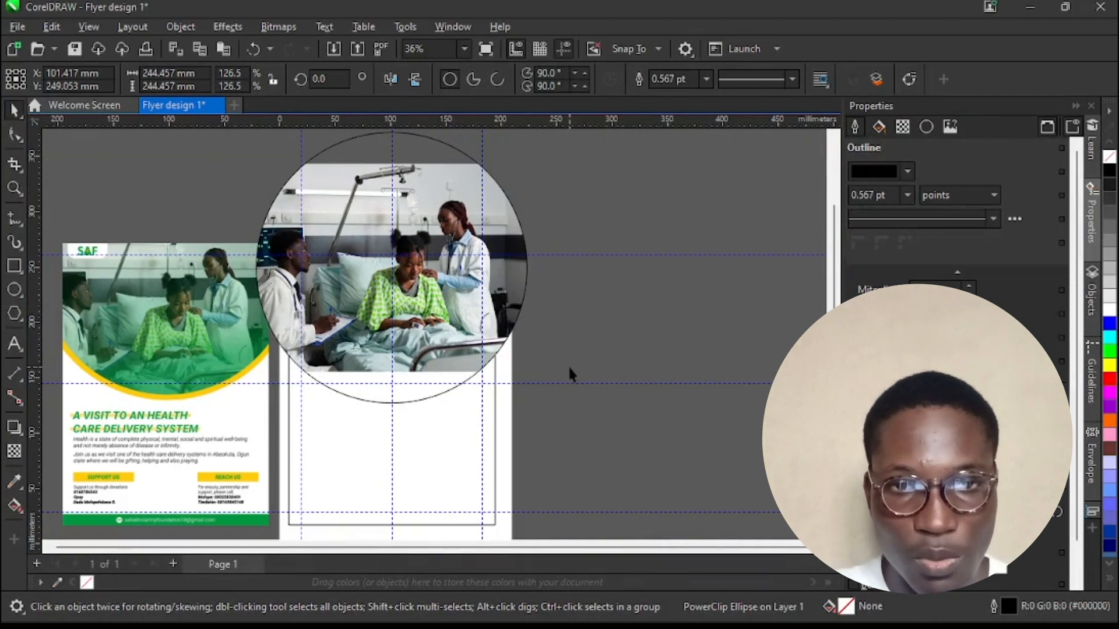
Step: Open the circle's PowerClip contents and enlarge the photo around its centre to about 333 × 222 mm
{"action": "left_click", "coordinate": [410, 299]}
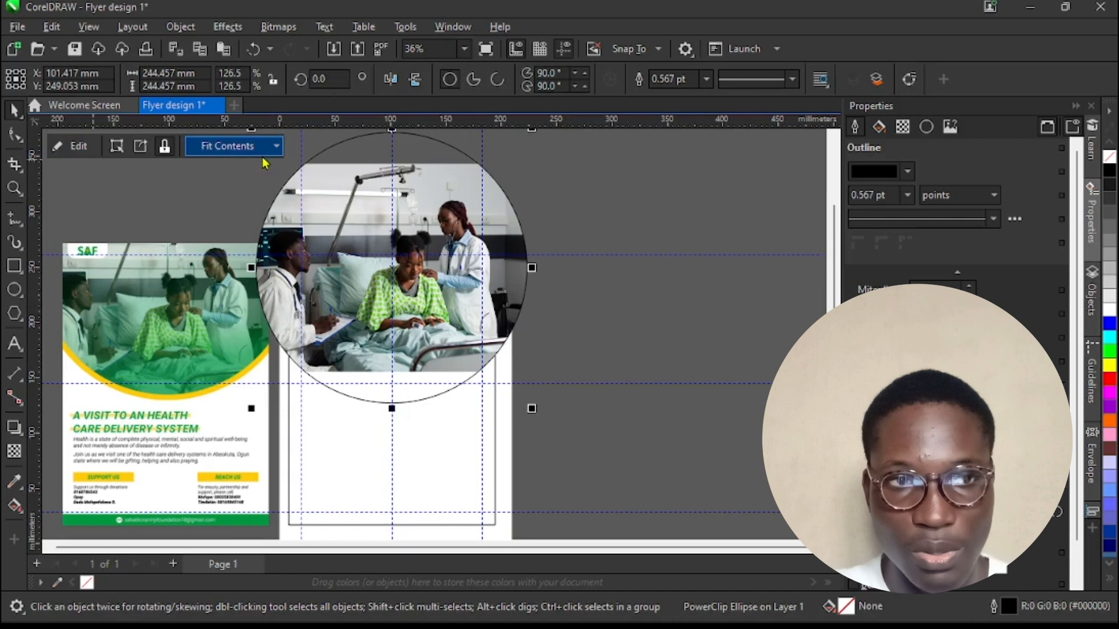
{"action": "left_click", "coordinate": [69, 146]}
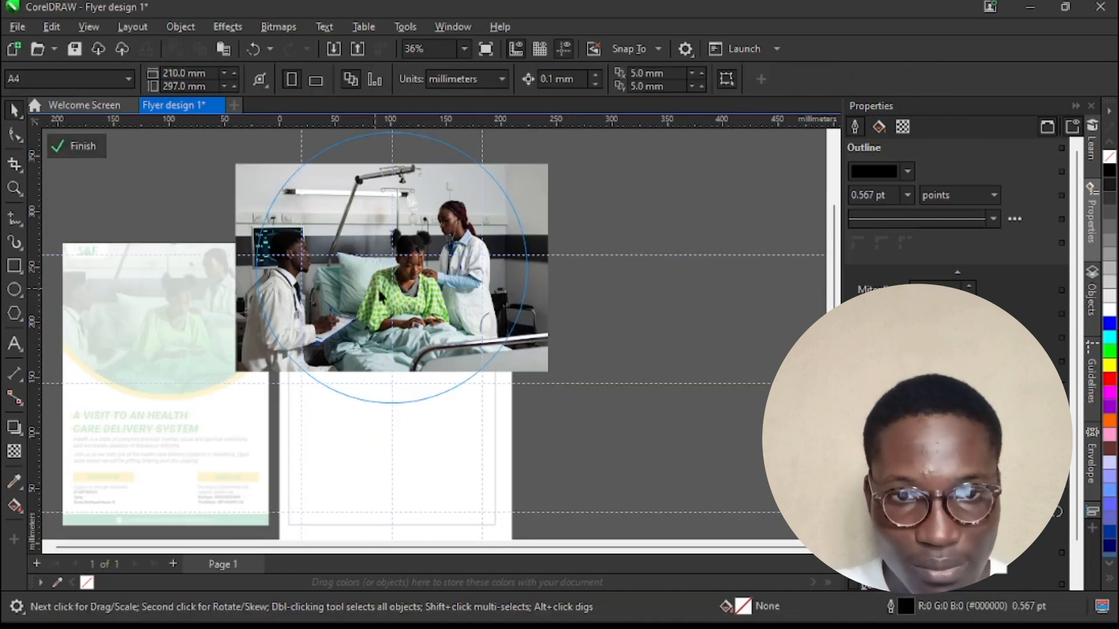
{"action": "scroll", "coordinate": [396, 306], "scroll_direction": "up", "scroll_amount": 1}
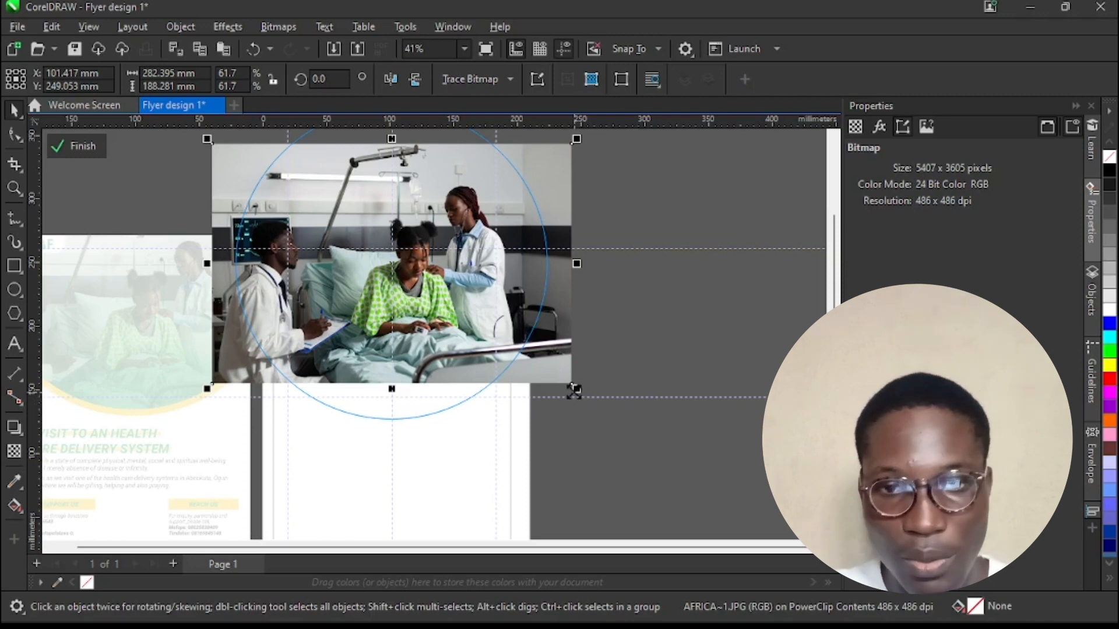
{"action": "left_click_drag", "start_coordinate": [575, 388], "coordinate": [632, 423]}
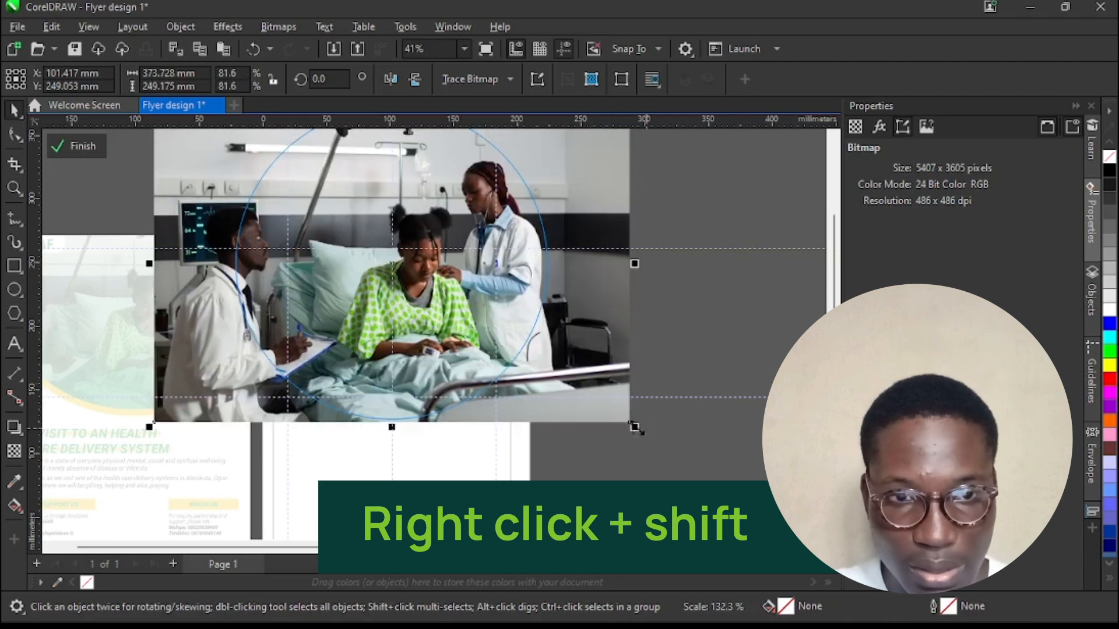
{"action": "left_click_drag", "start_coordinate": [635, 429], "coordinate": [618, 417]}
{"action": "scroll", "coordinate": [514, 414], "scroll_direction": "up", "scroll_amount": 1}
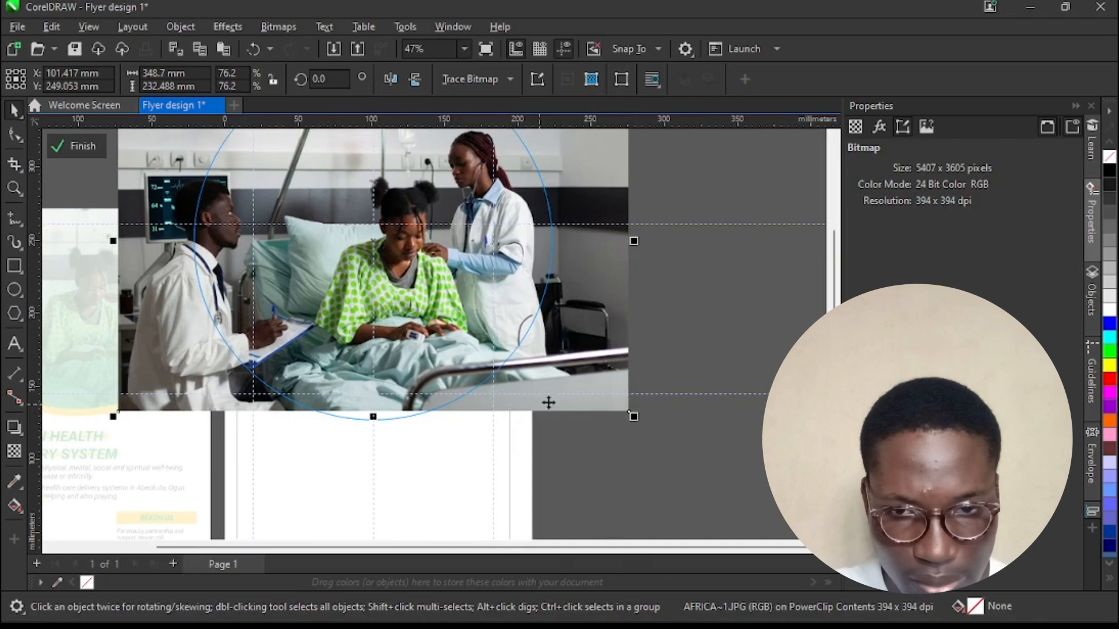
{"action": "left_click_drag", "start_coordinate": [633, 421], "coordinate": [622, 409]}
Step: Move the photo slightly down within the circle and finish editing the PowerClip contents
{"action": "left_click_drag", "start_coordinate": [341, 315], "coordinate": [341, 334]}
{"action": "scroll", "coordinate": [425, 396], "scroll_direction": "down", "scroll_amount": 3}
{"action": "scroll", "coordinate": [358, 388], "scroll_direction": "up", "scroll_amount": 2}
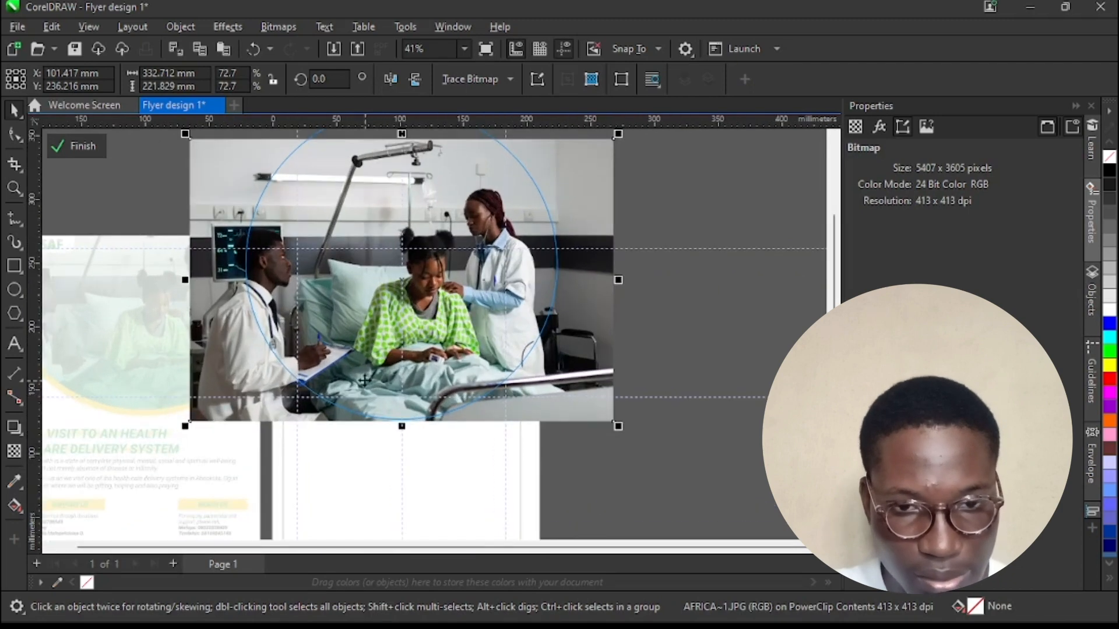
{"action": "scroll", "coordinate": [380, 398], "scroll_direction": "down", "scroll_amount": 1}
{"action": "scroll", "coordinate": [324, 301], "scroll_direction": "up", "scroll_amount": 1}
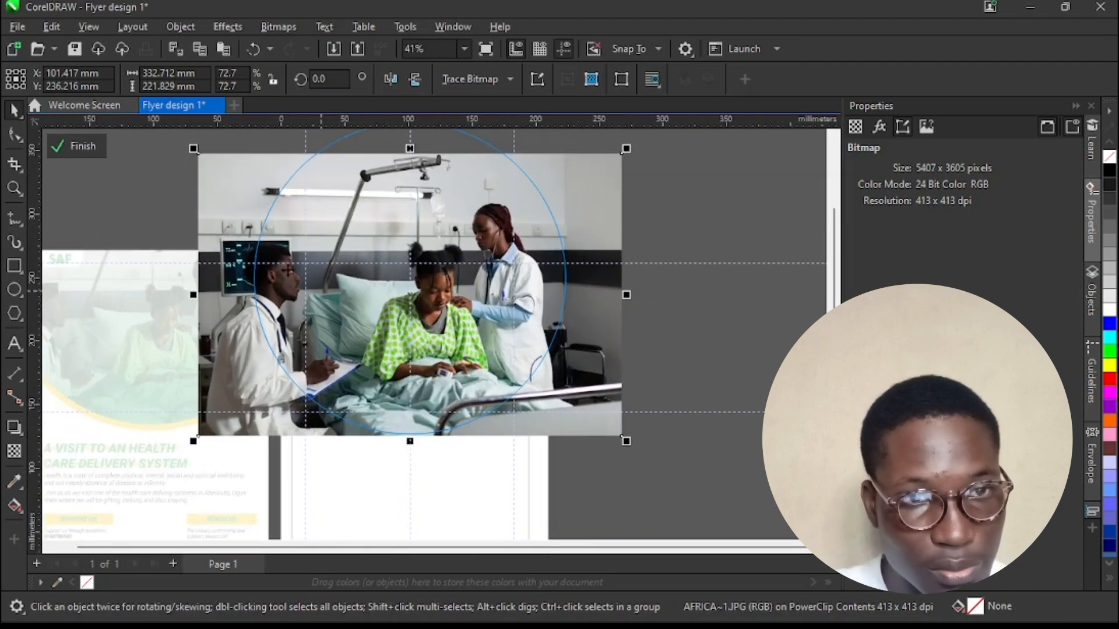
{"action": "left_click", "coordinate": [89, 153]}
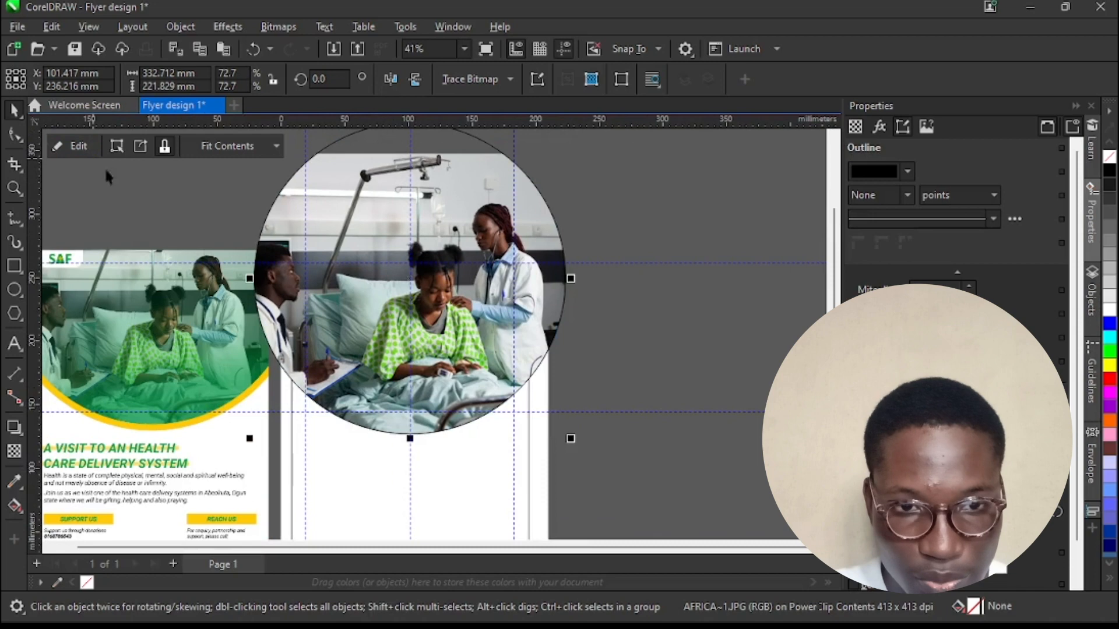
Step: Remove the large circle's outline and PowerClip the circle inside the page's rectangle
{"action": "right_click", "coordinate": [88, 581]}
{"action": "scroll", "coordinate": [494, 318], "scroll_direction": "down", "scroll_amount": 1}
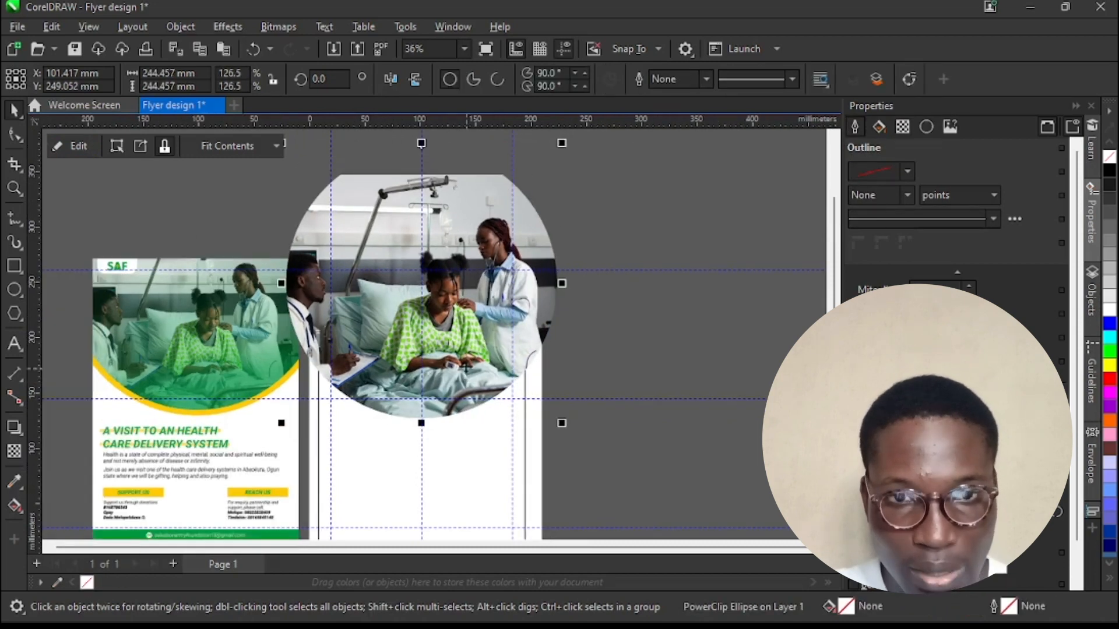
{"action": "right_click", "coordinate": [486, 255]}
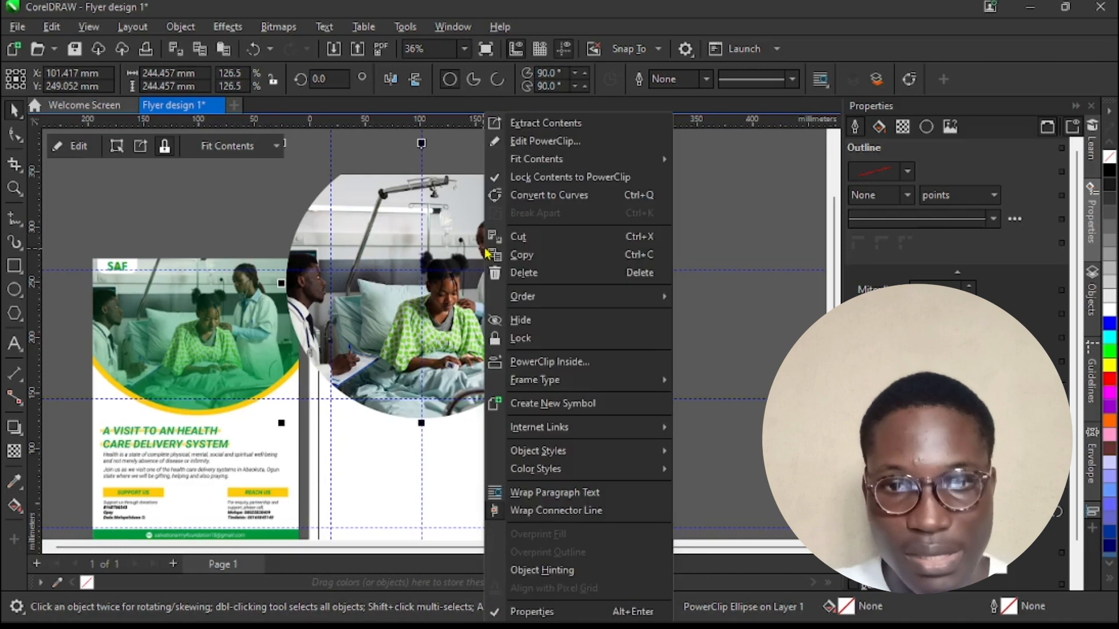
{"action": "left_click", "coordinate": [565, 362]}
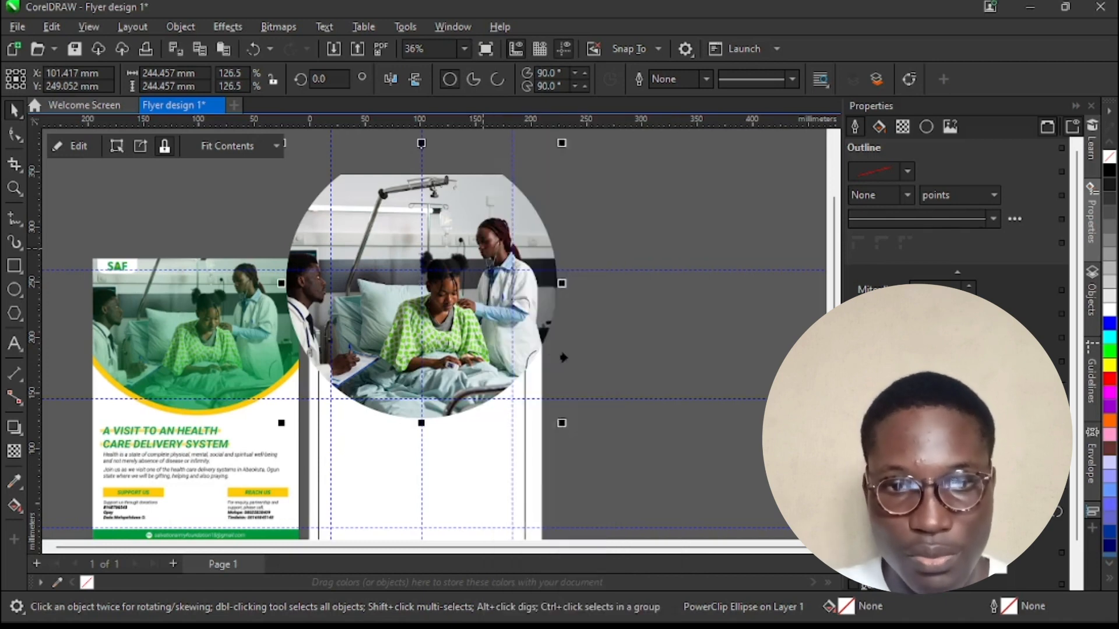
{"action": "left_click", "coordinate": [660, 378]}
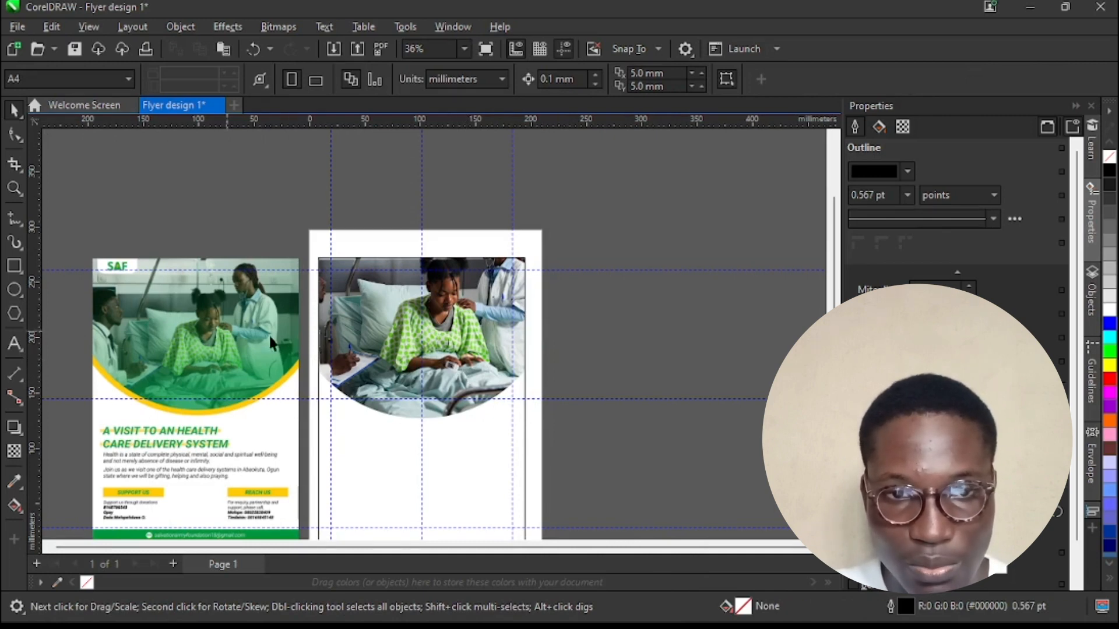
Step: Open the rectangle's PowerClip and the circle nested in it for editing, and shrink the photo to about 301 × 201 mm around its centre
{"action": "left_click", "coordinate": [429, 299]}
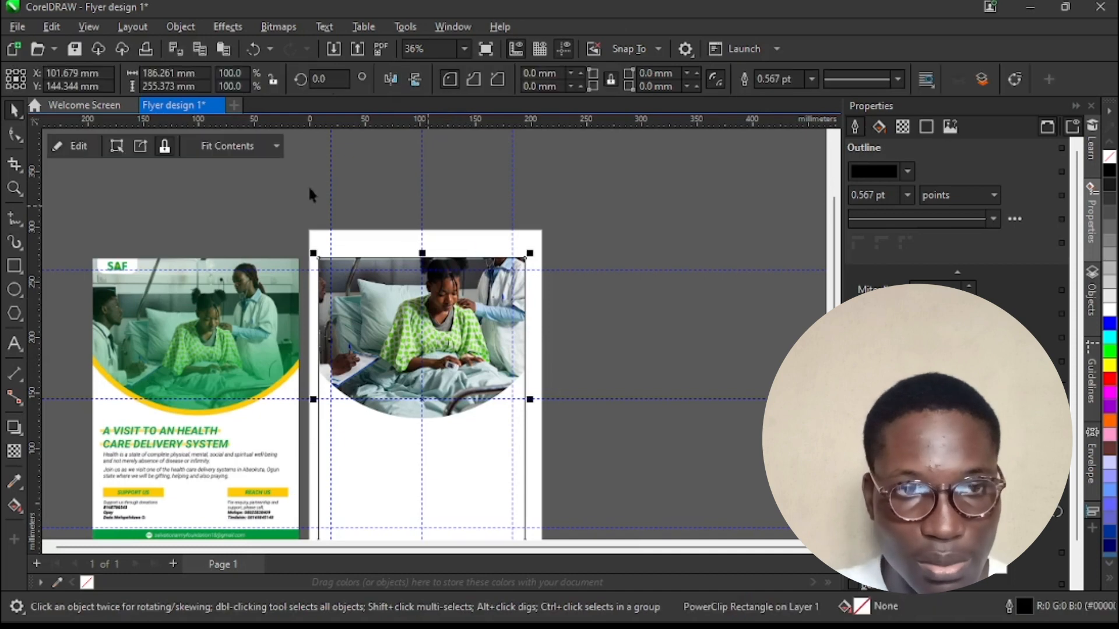
{"action": "left_click", "coordinate": [85, 153]}
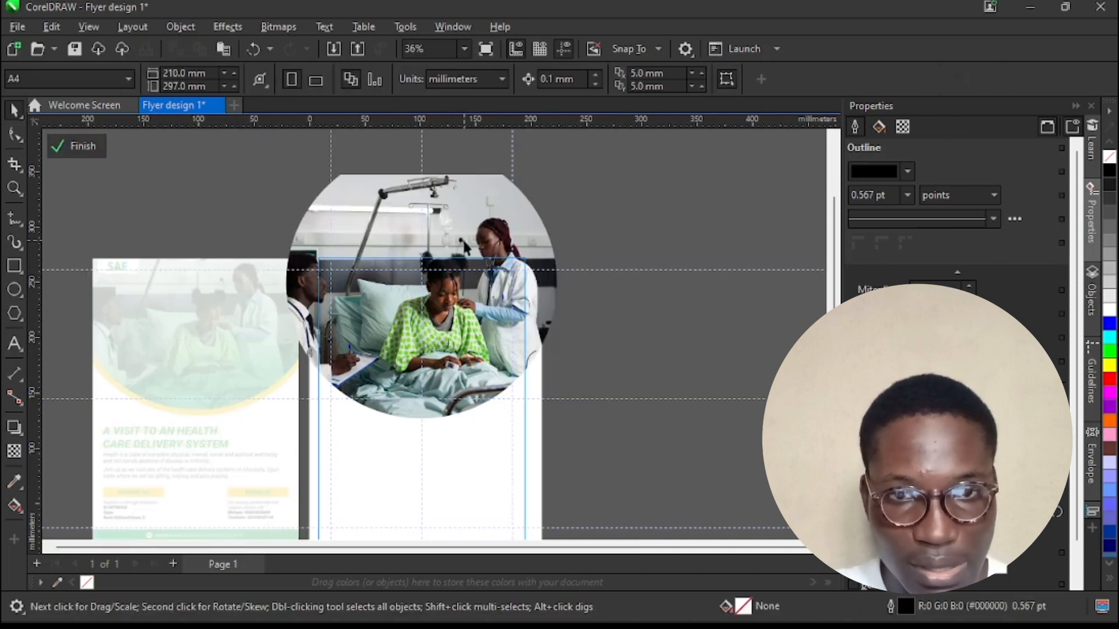
{"action": "left_click", "coordinate": [467, 251]}
{"action": "left_click", "coordinate": [73, 146]}
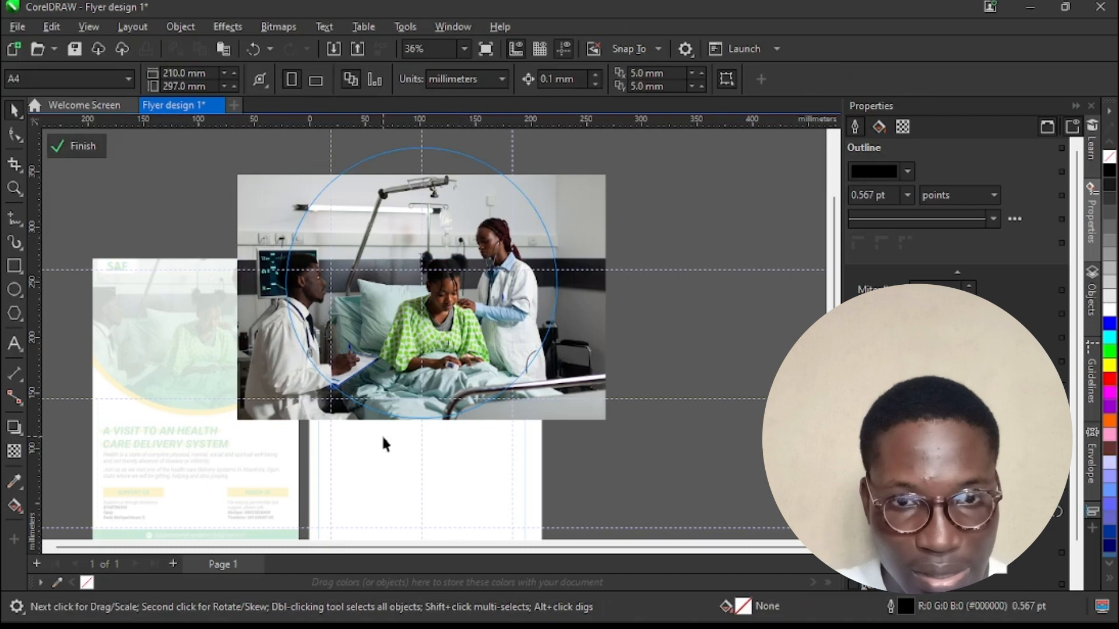
{"action": "scroll", "coordinate": [385, 442], "scroll_direction": "up", "scroll_amount": 1}
{"action": "left_click", "coordinate": [635, 414]}
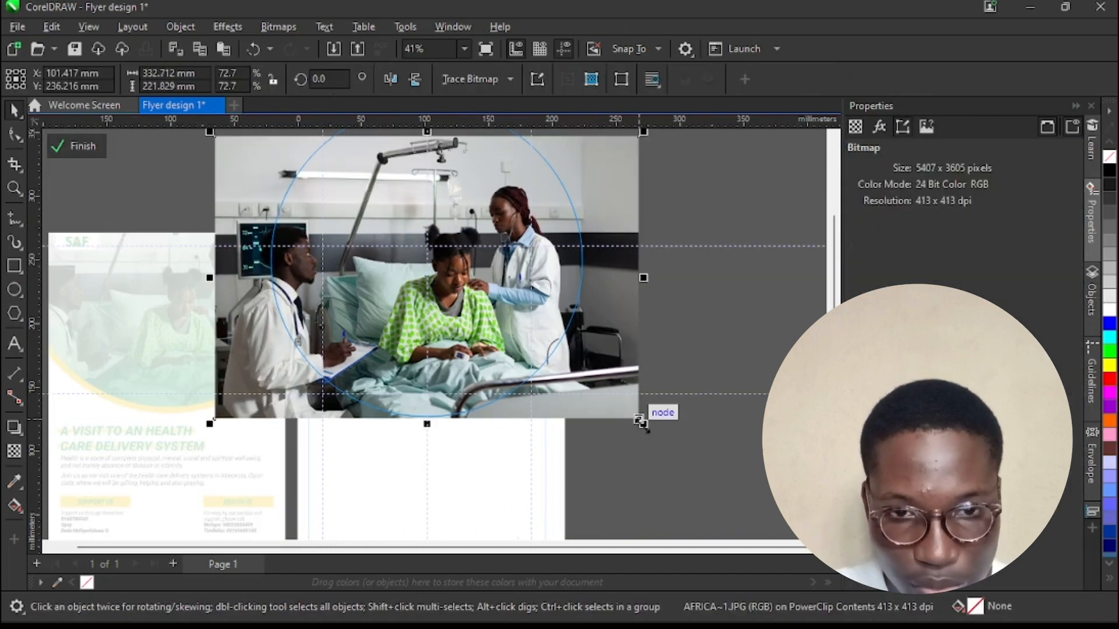
{"action": "left_click_drag", "start_coordinate": [639, 419], "coordinate": [622, 411]}
{"action": "scroll", "coordinate": [392, 382], "scroll_direction": "up", "scroll_amount": 1}
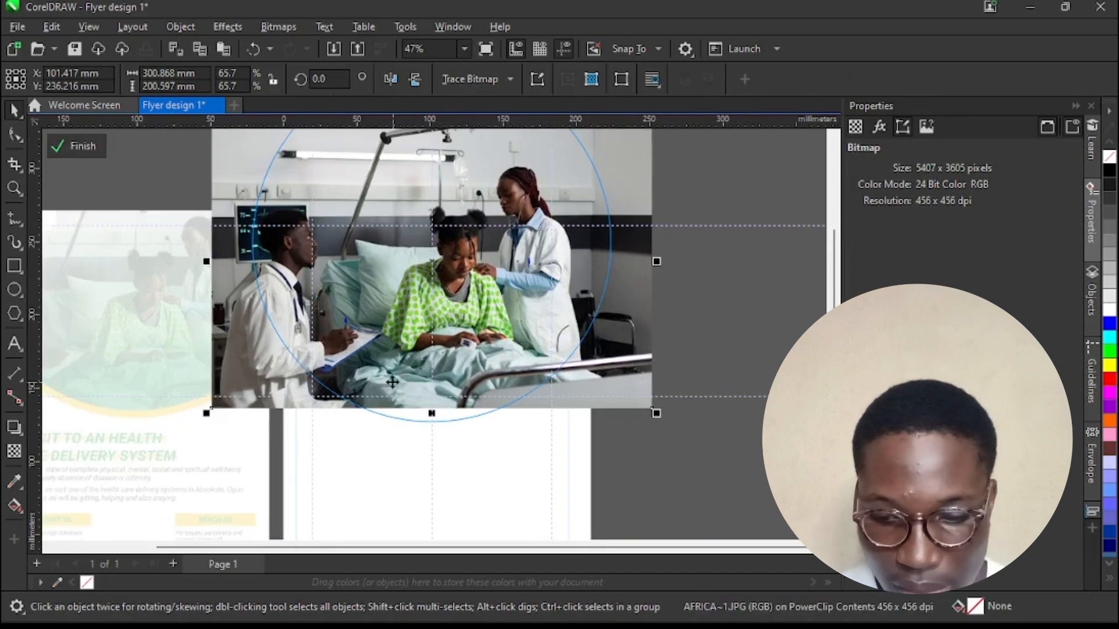
Step: Nudge the photo straight down inside the circle to a vertical position of about 226 mm
{"action": "key", "text": "Down"}
{"action": "key", "text": "Down"}
{"action": "key", "text": "Down"}
{"action": "key", "text": "Down"}
{"action": "key", "text": "Down"}
{"action": "key", "text": "Down"}
{"action": "key", "text": "Down"}
{"action": "key", "text": "Down"}
{"action": "key", "text": "Down"}
{"action": "key", "text": "Down"}
{"action": "key", "text": "Down"}
{"action": "key", "text": "Down"}
{"action": "key", "text": "Down"}
{"action": "key", "text": "Down"}
{"action": "key", "text": "Down"}
{"action": "key", "text": "Down"}
{"action": "key", "text": "Down"}
{"action": "key", "text": "Down"}
{"action": "key", "text": "Down"}
{"action": "key", "text": "Down"}
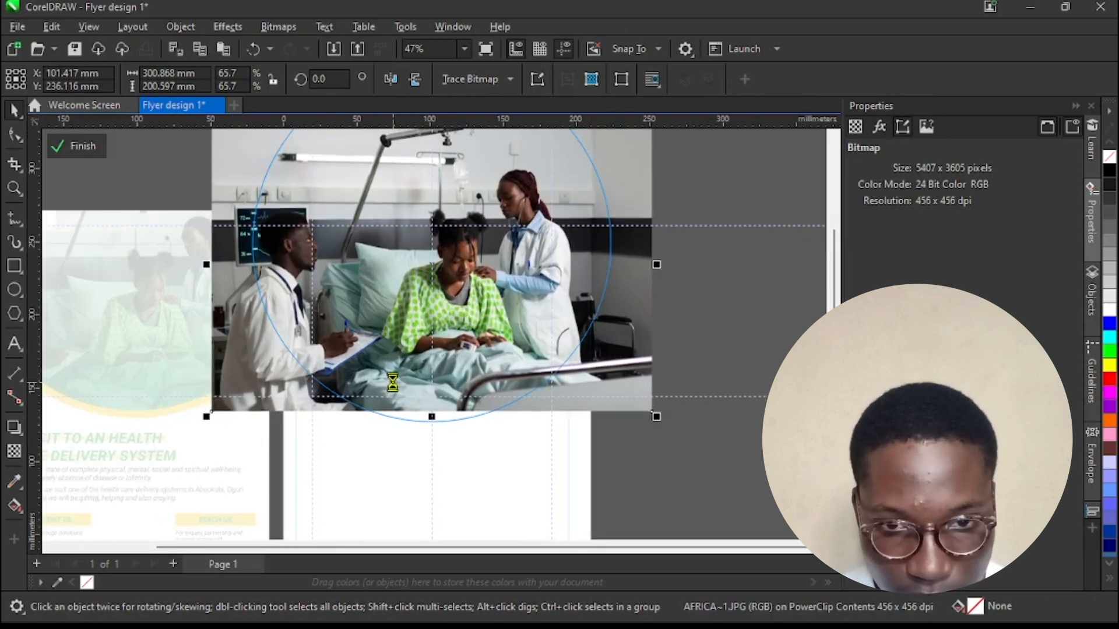
{"action": "key", "text": "Down"}
{"action": "key", "text": "Down"}
{"action": "key", "text": "Down"}
{"action": "key", "text": "Down"}
{"action": "key", "text": "Down"}
{"action": "key", "text": "Down"}
{"action": "key", "text": "Down"}
{"action": "key", "text": "Down"}
{"action": "key", "text": "Down"}
{"action": "key", "text": "Down"}
{"action": "key", "text": "Down"}
{"action": "key", "text": "Down"}
{"action": "key", "text": "Down"}
{"action": "key", "text": "Down"}
{"action": "key", "text": "Down"}
{"action": "key", "text": "Down"}
{"action": "key", "text": "Down"}
{"action": "key", "text": "Down"}
{"action": "key", "text": "Down"}
{"action": "key", "text": "Down"}
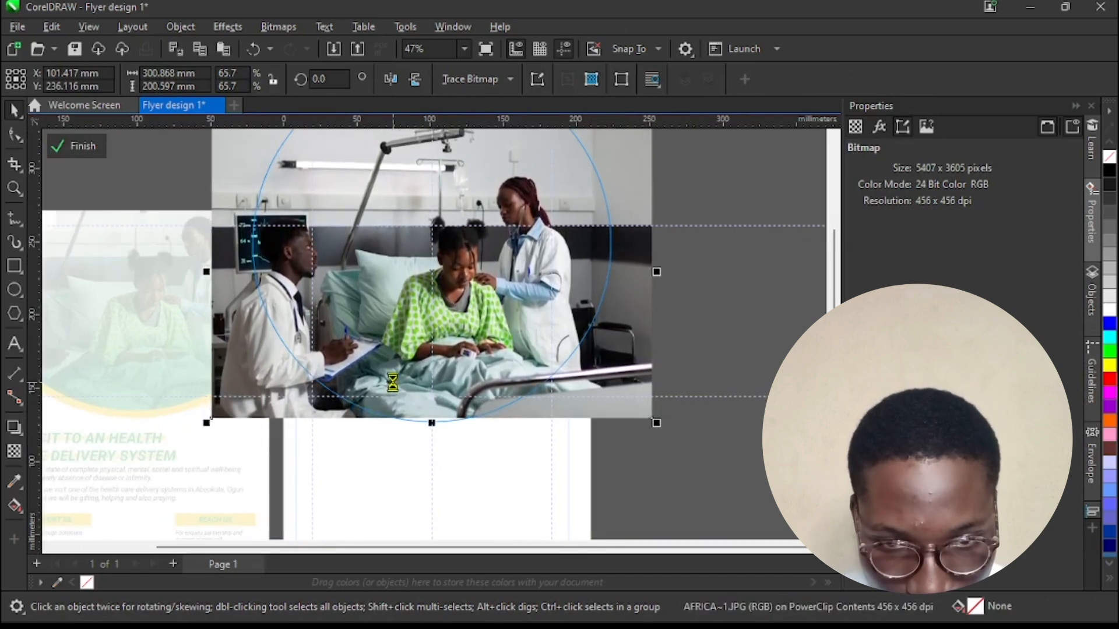
{"action": "key", "text": "Down"}
{"action": "key", "text": "Down"}
{"action": "key", "text": "Down"}
{"action": "key", "text": "Down"}
{"action": "key", "text": "Down"}
{"action": "key", "text": "Down"}
{"action": "key", "text": "Down"}
{"action": "key", "text": "Down"}
{"action": "key", "text": "Down"}
{"action": "key", "text": "Down"}
{"action": "key", "text": "Down"}
{"action": "key", "text": "Down"}
{"action": "key", "text": "Down"}
{"action": "key", "text": "Down"}
{"action": "key", "text": "Down"}
{"action": "key", "text": "Down"}
{"action": "key", "text": "Down"}
{"action": "key", "text": "Down"}
{"action": "key", "text": "Down"}
{"action": "key", "text": "Down"}
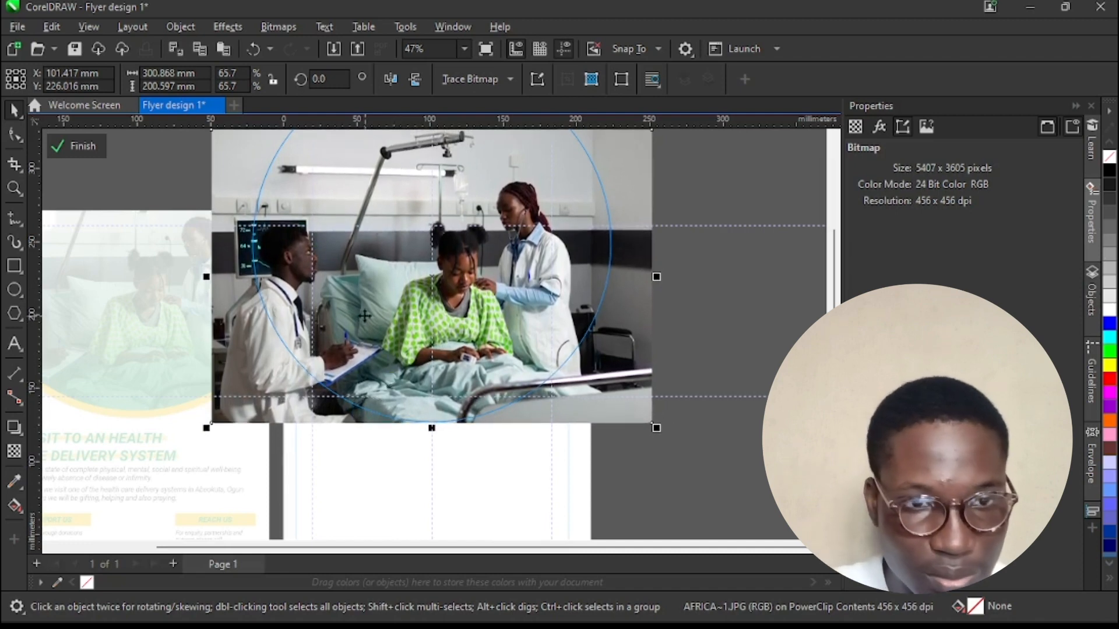
{"action": "scroll", "coordinate": [536, 365], "scroll_direction": "down", "scroll_amount": 1}
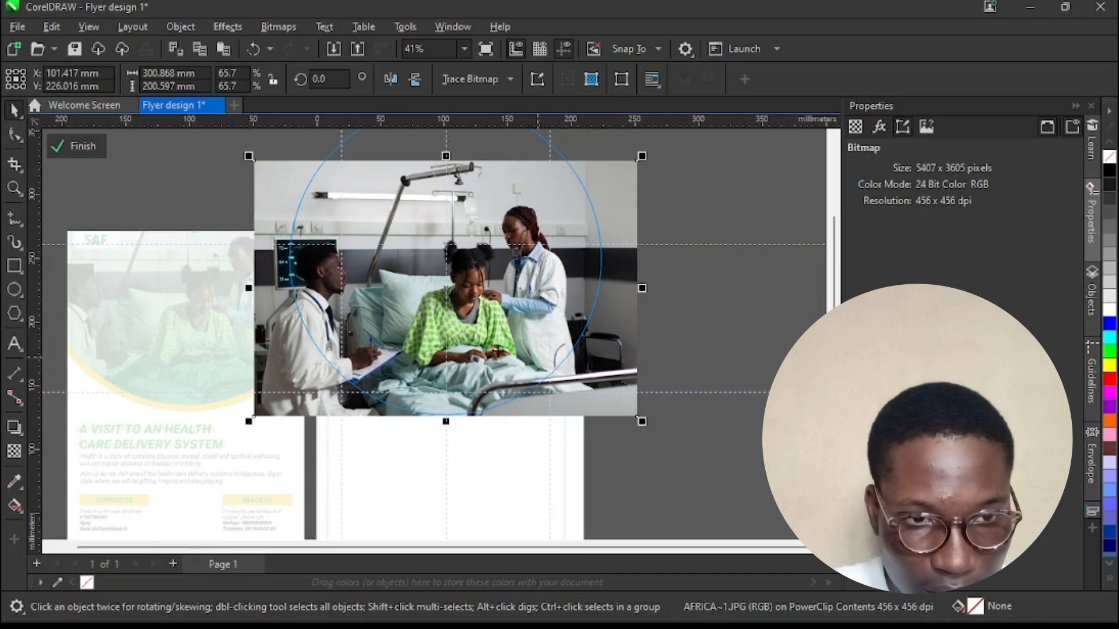
Step: Move the photo further down inside the circle and reduce it to about 281 × 187 mm
{"action": "scroll", "coordinate": [498, 348], "scroll_direction": "up", "scroll_amount": 1}
{"action": "left_click_drag", "start_coordinate": [497, 340], "coordinate": [495, 352]}
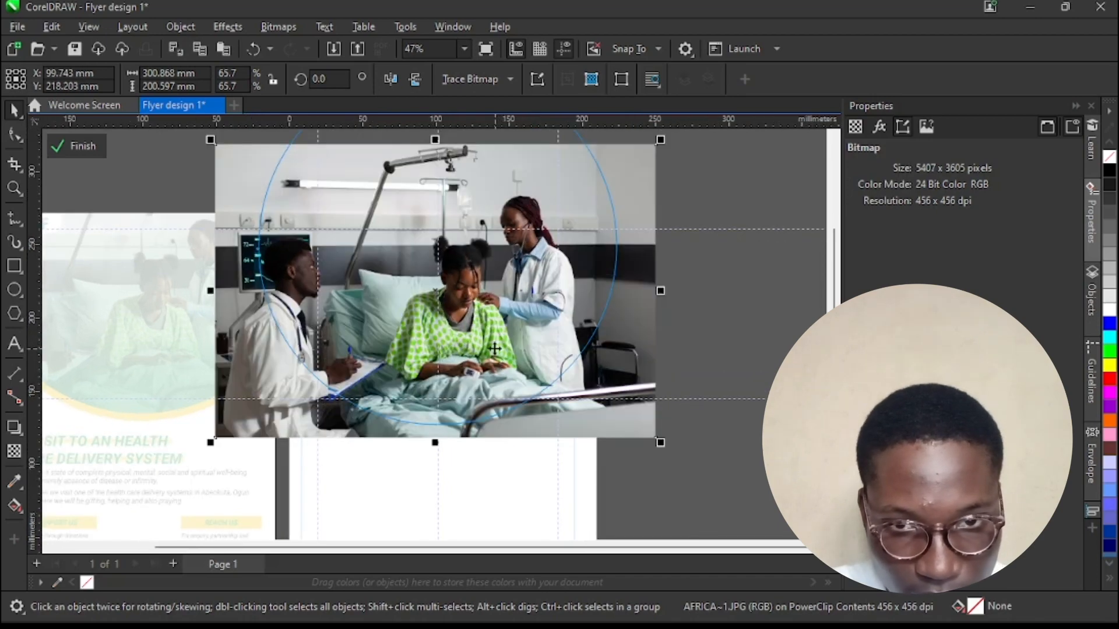
{"action": "left_click_drag", "start_coordinate": [659, 442], "coordinate": [600, 411]}
{"action": "scroll", "coordinate": [569, 400], "scroll_direction": "up", "scroll_amount": 1}
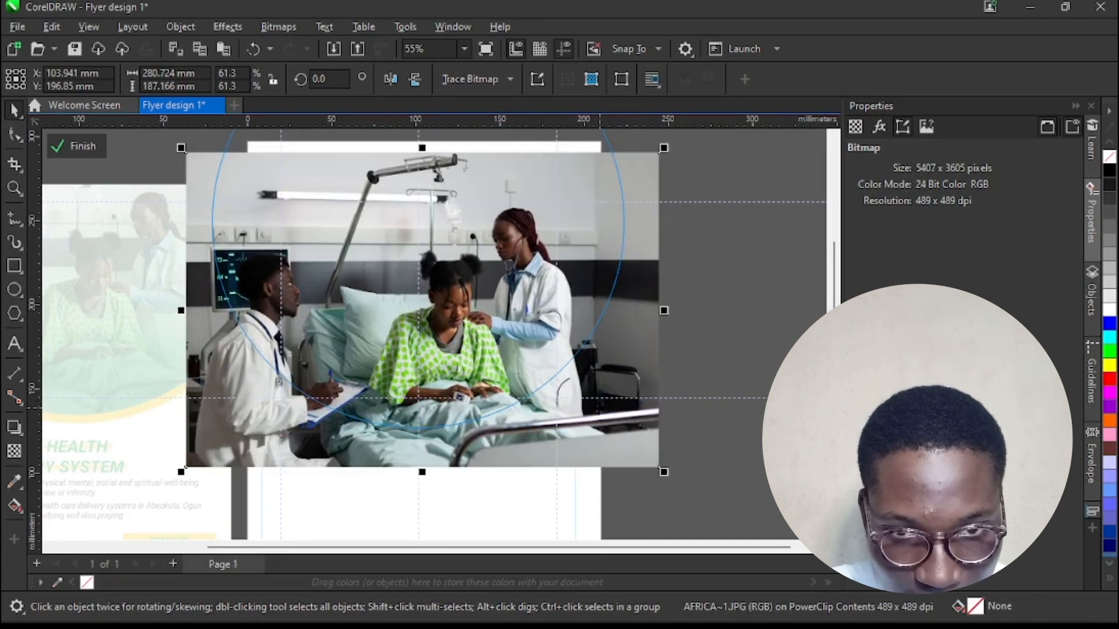
Step: Finish editing the circle's and the rectangle's PowerClip contents and return to the full page
{"action": "left_click", "coordinate": [86, 149]}
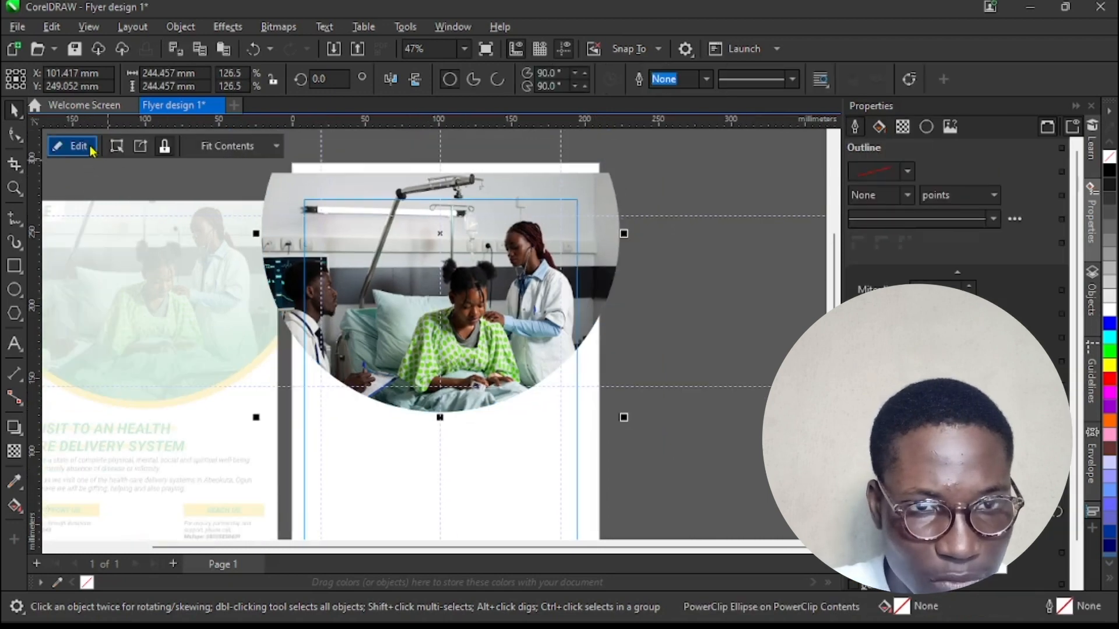
{"action": "key", "text": "Escape"}
{"action": "left_click", "coordinate": [73, 146]}
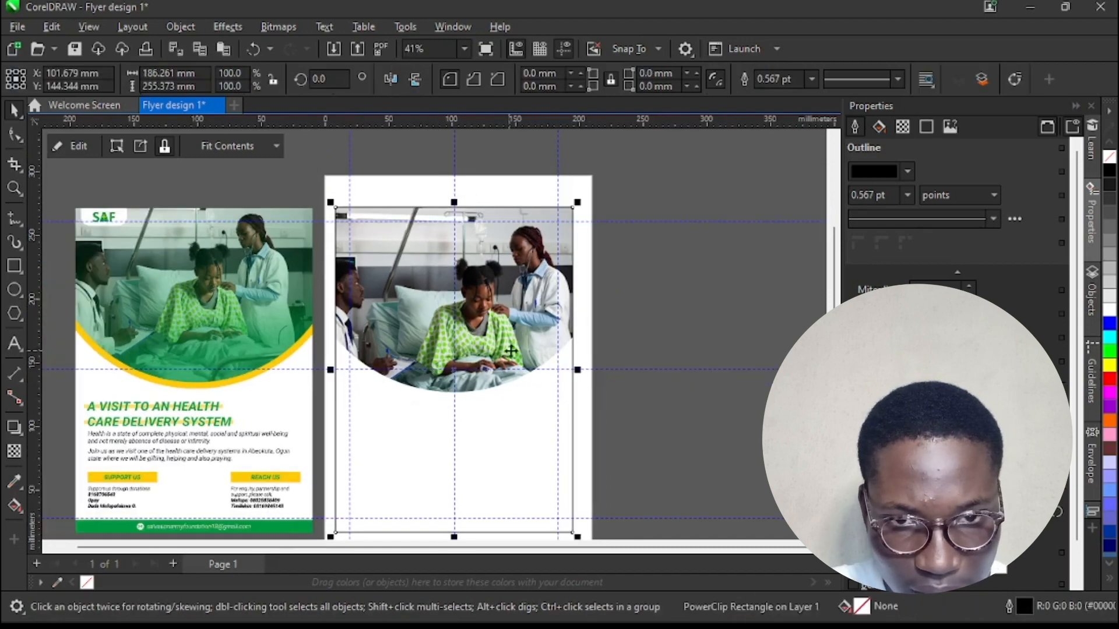
{"action": "scroll", "coordinate": [505, 348], "scroll_direction": "up", "scroll_amount": 1}
{"action": "scroll", "coordinate": [561, 313], "scroll_direction": "down", "scroll_amount": 1}
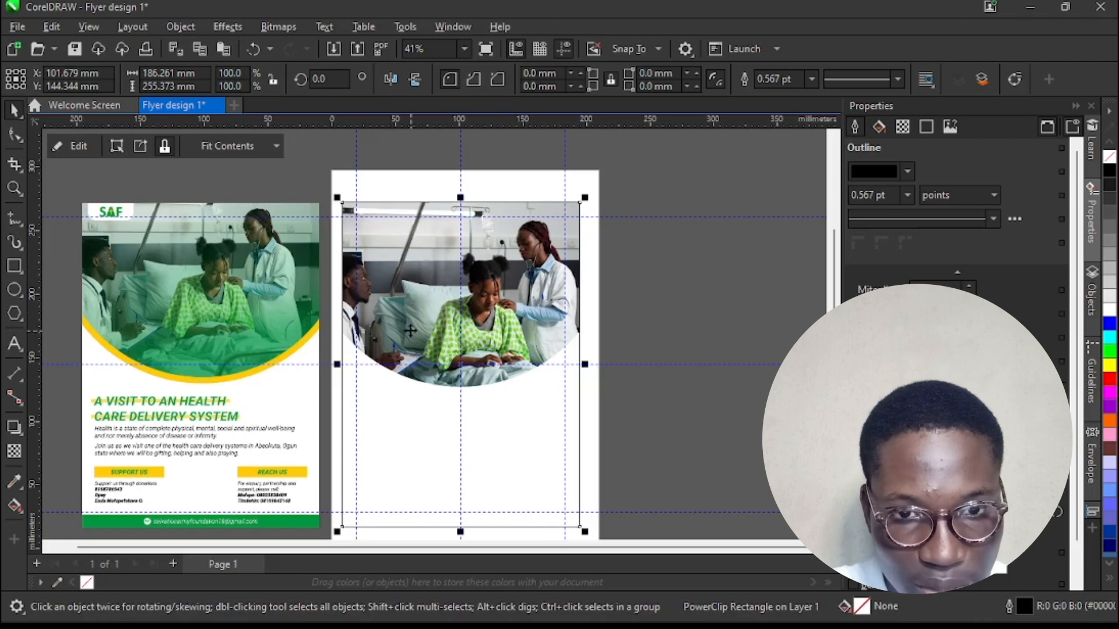
{"action": "double_click", "coordinate": [410, 331]}
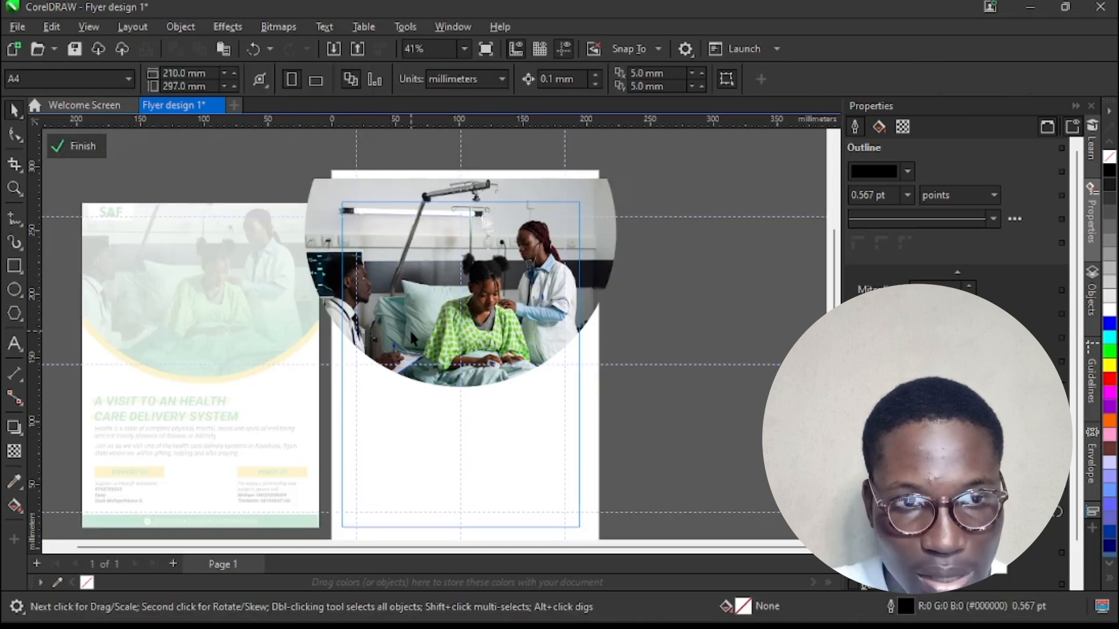
{"action": "left_click", "coordinate": [76, 146]}
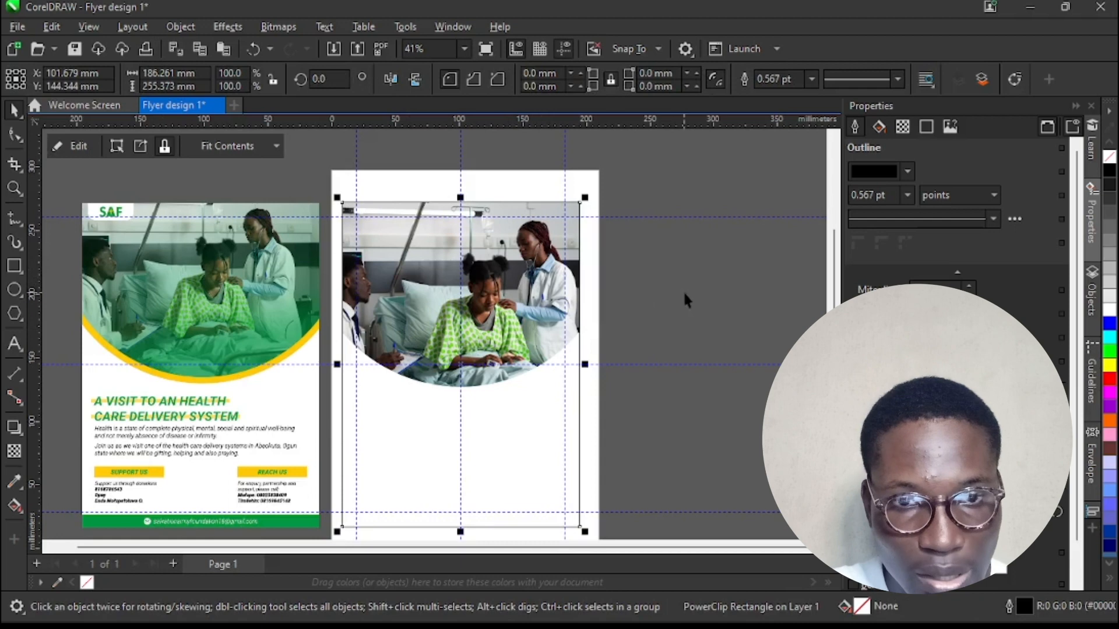
{"action": "left_click", "coordinate": [449, 282]}
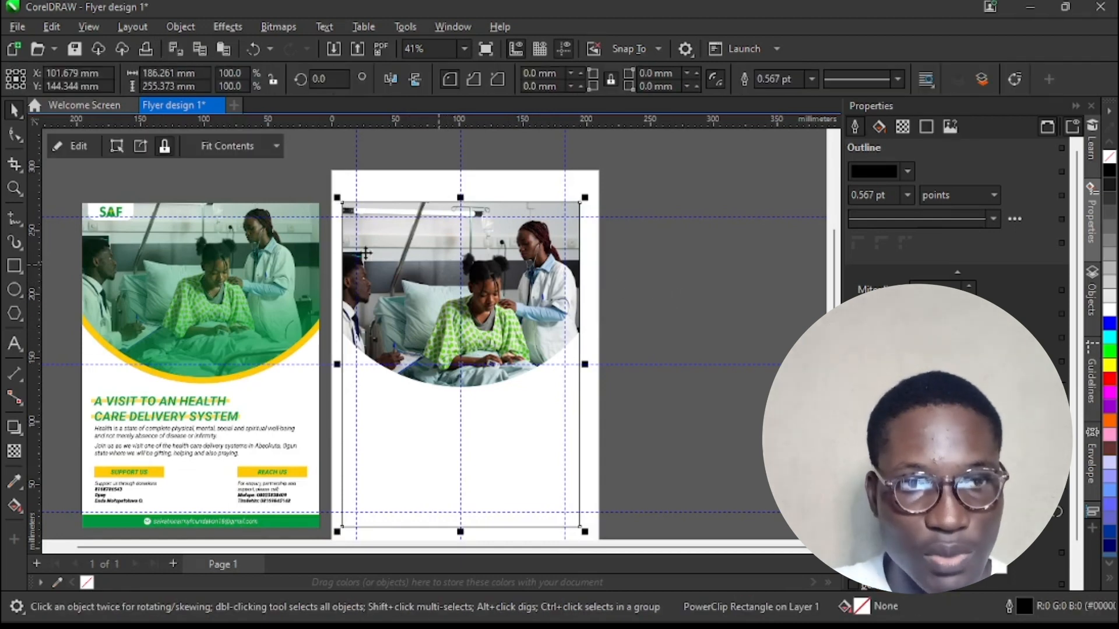
Step: Draw a rectangle about 261 × 223 mm over the photo inside the circle's nested PowerClip, and finish editing both clips
{"action": "double_click", "coordinate": [402, 284]}
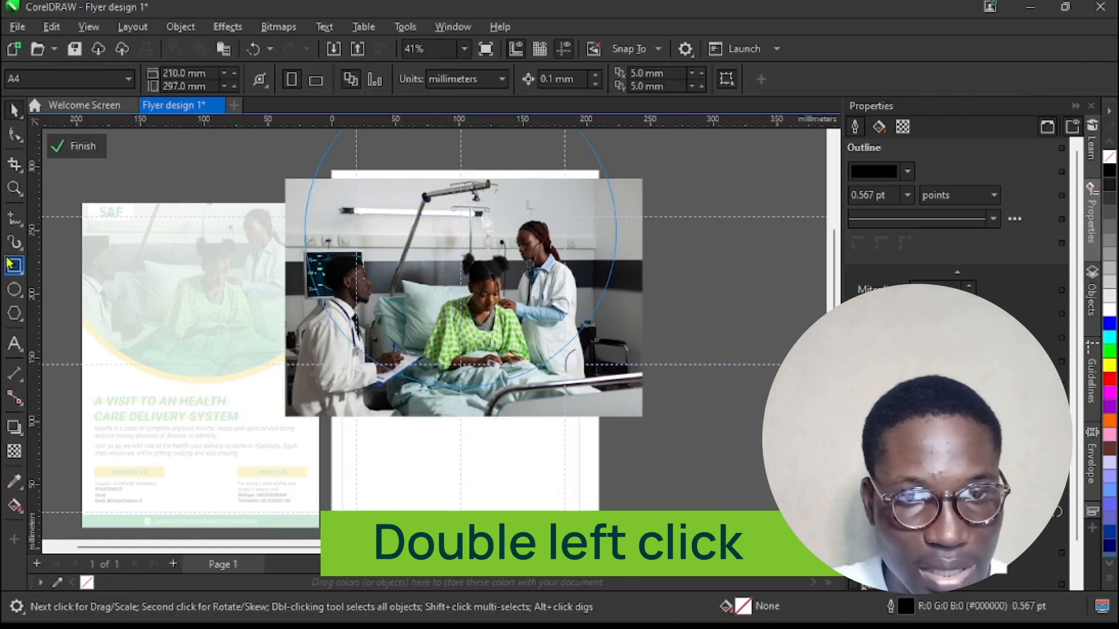
{"action": "left_click", "coordinate": [12, 265]}
{"action": "left_click_drag", "start_coordinate": [296, 152], "coordinate": [630, 436]}
{"action": "left_click", "coordinate": [13, 110]}
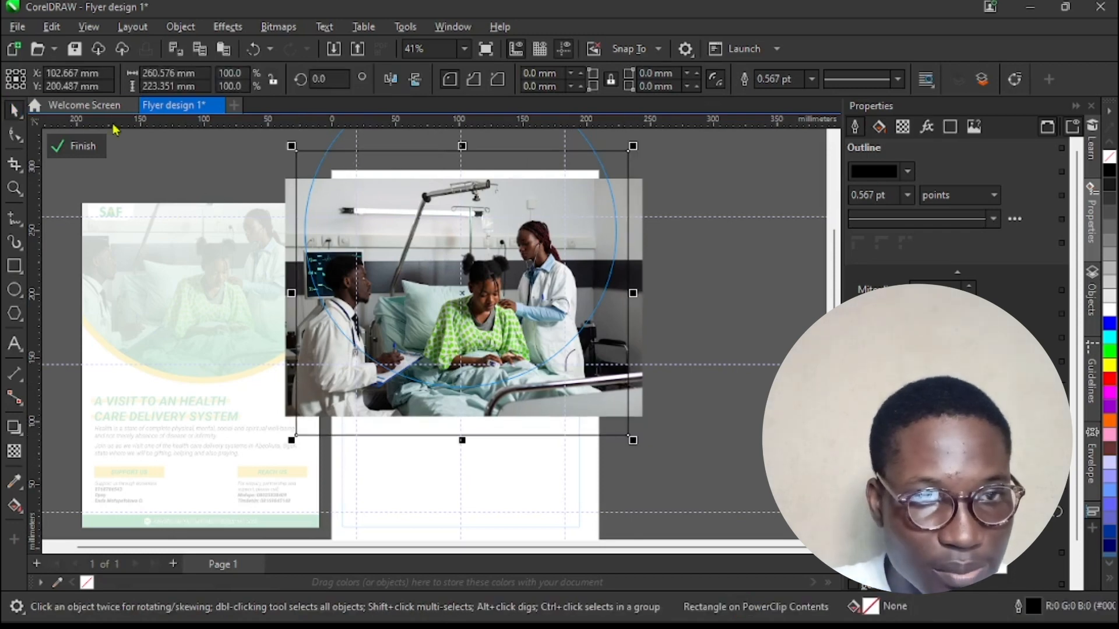
{"action": "left_click", "coordinate": [78, 146]}
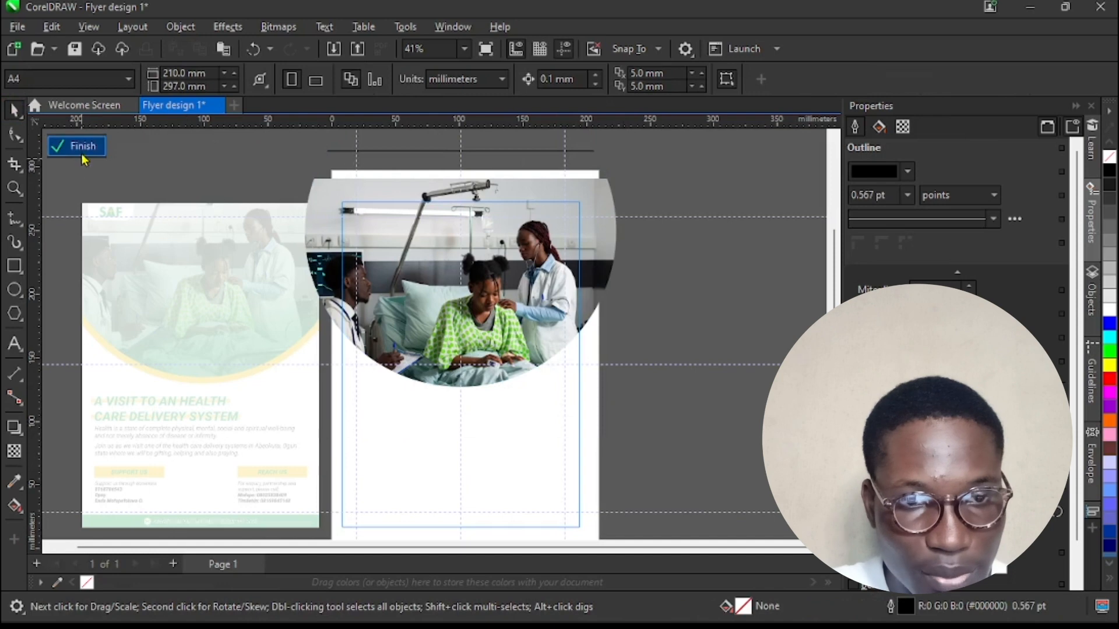
{"action": "left_click", "coordinate": [77, 145]}
Step: Sample the reference flyer's footer green and its SUPPORT US label yellow into the document palette
{"action": "scroll", "coordinate": [176, 511], "scroll_direction": "up", "scroll_amount": 1}
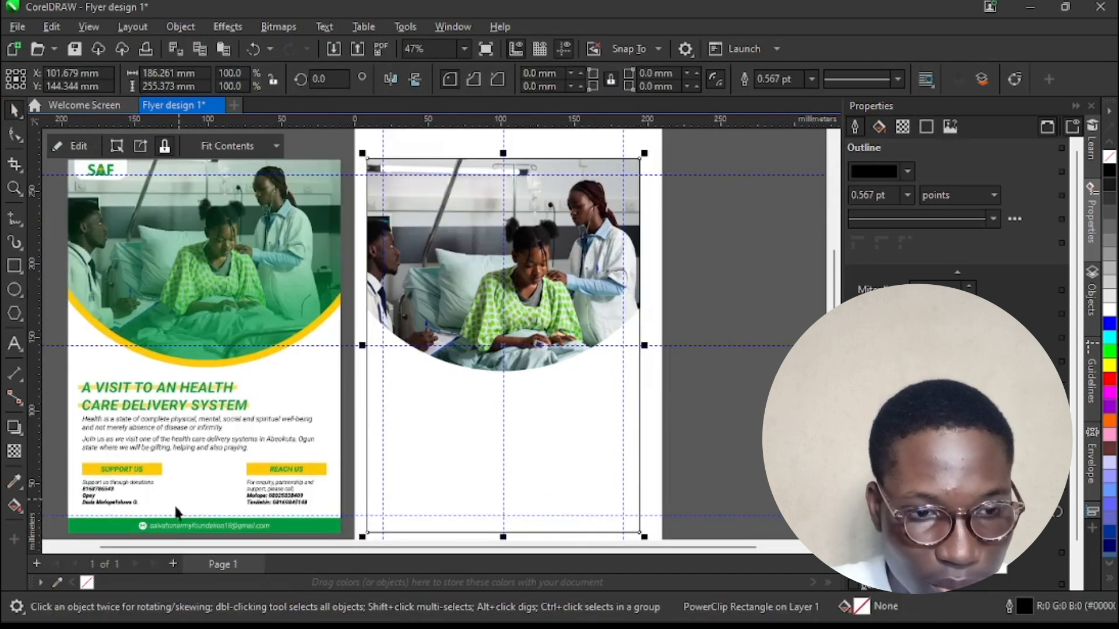
{"action": "left_click", "coordinate": [56, 583]}
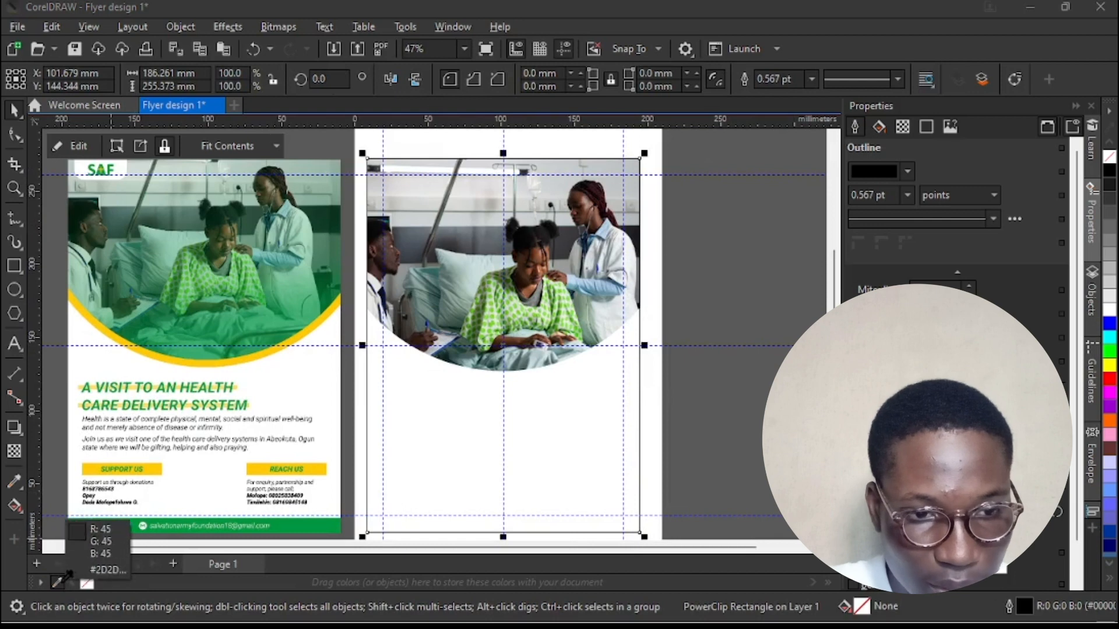
{"action": "left_click", "coordinate": [280, 526]}
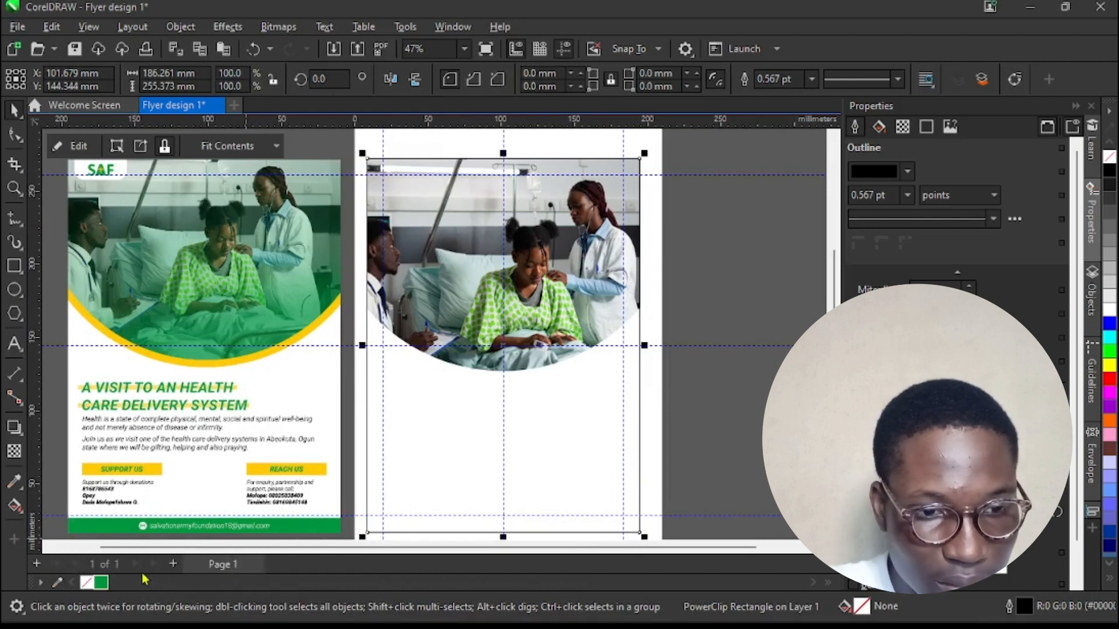
{"action": "left_click", "coordinate": [56, 582]}
{"action": "left_click", "coordinate": [150, 471]}
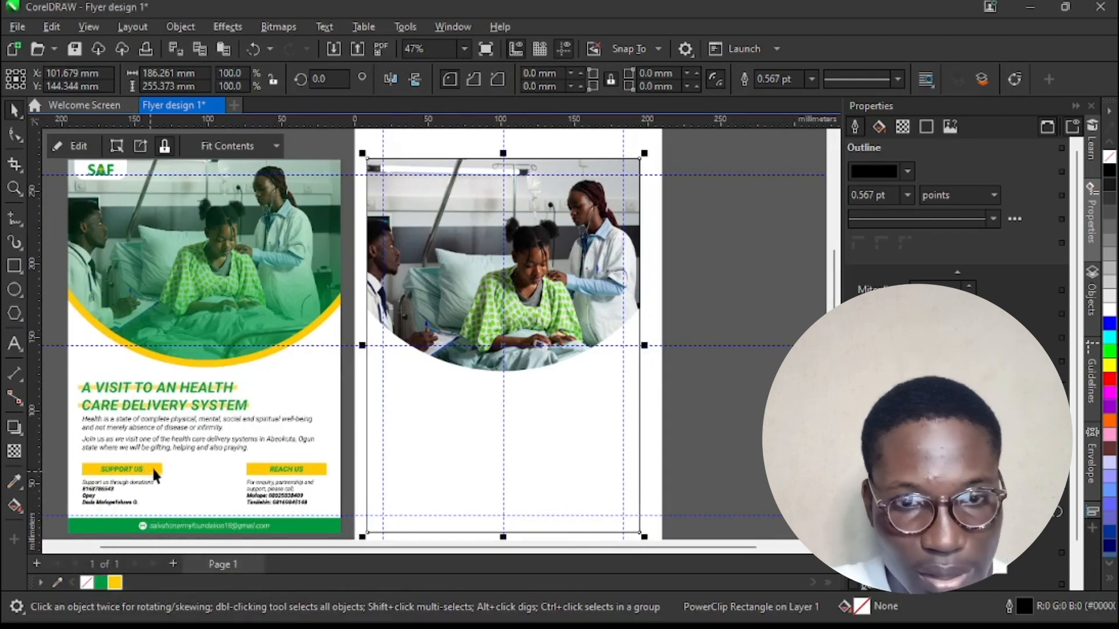
Step: Reopen the nested PowerClips, fill the rectangle over the photo with the sampled green and remove its outline
{"action": "double_click", "coordinate": [418, 414]}
{"action": "left_click", "coordinate": [484, 282]}
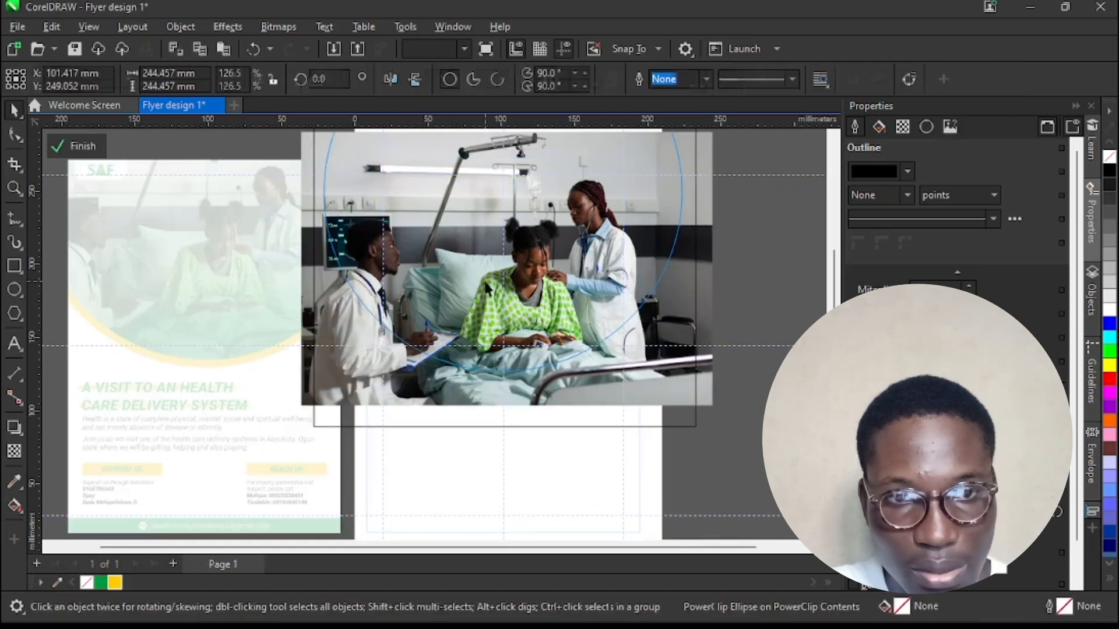
{"action": "left_click", "coordinate": [100, 583]}
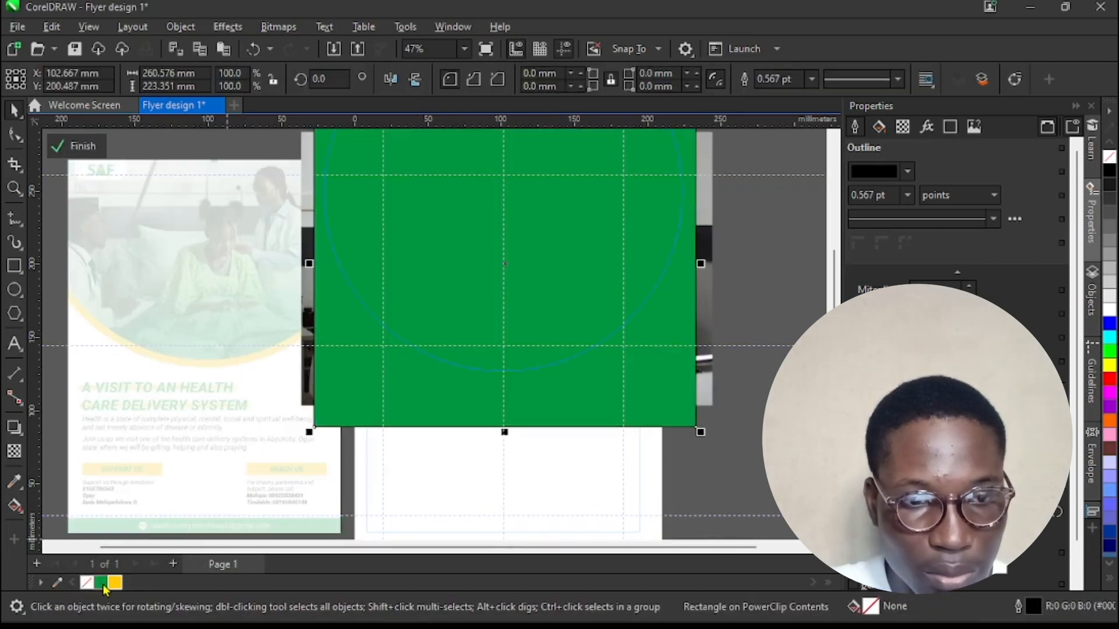
{"action": "right_click", "coordinate": [86, 584]}
{"action": "scroll", "coordinate": [344, 447], "scroll_direction": "down", "scroll_amount": 1}
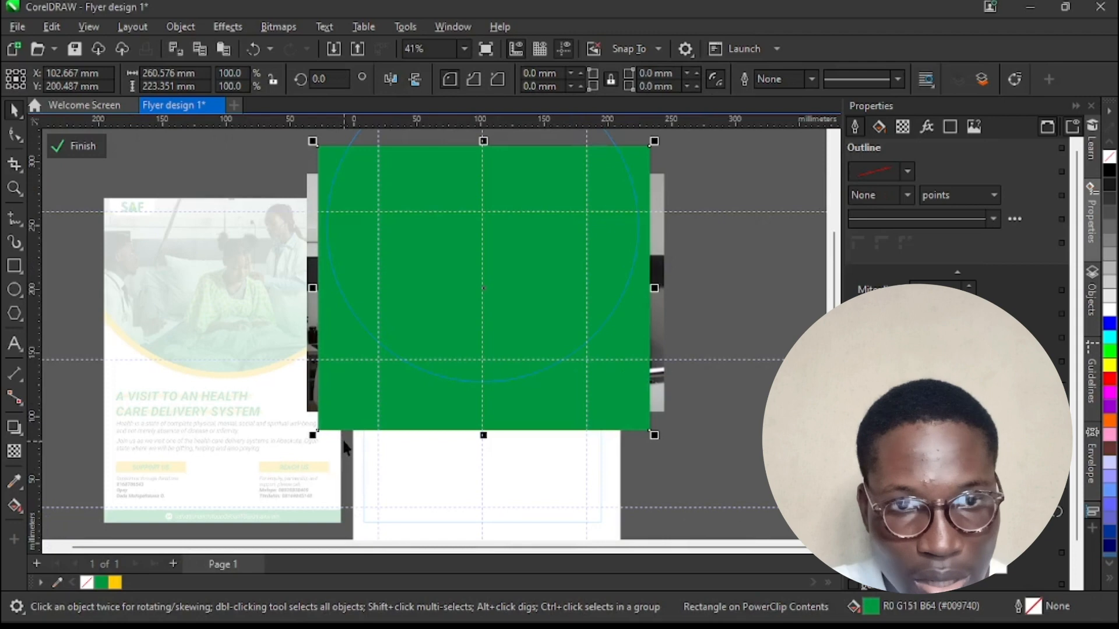
Step: Apply a near-vertical fountain transparency to the green rectangle, fading out upward from 6% at its lower node, and finish editing both clips
{"action": "left_click", "coordinate": [13, 453]}
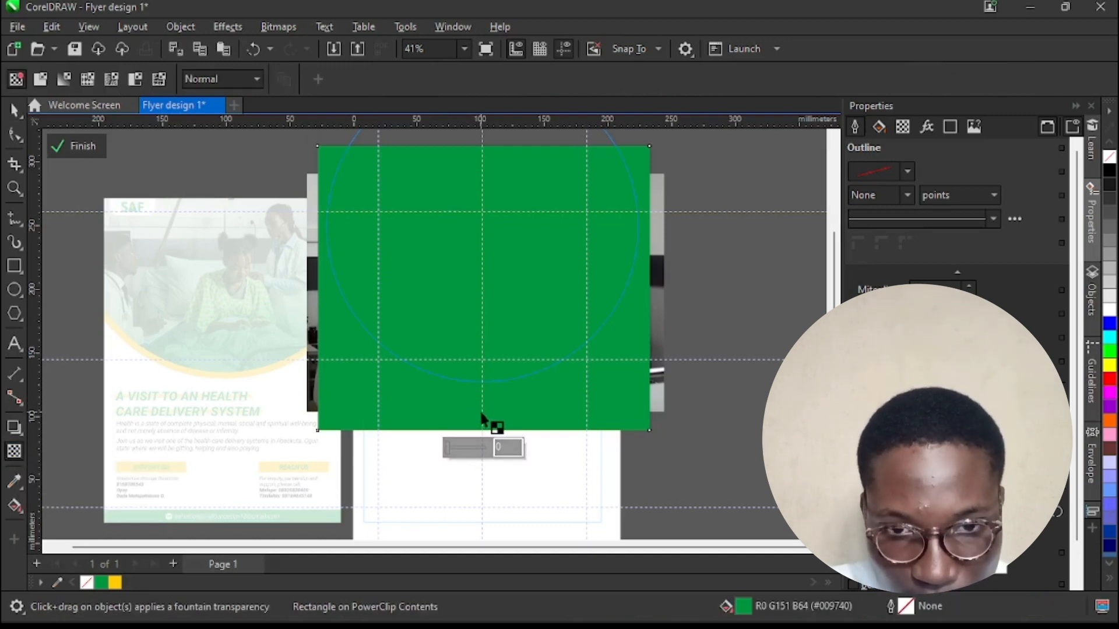
{"action": "left_click_drag", "start_coordinate": [481, 414], "coordinate": [484, 188]}
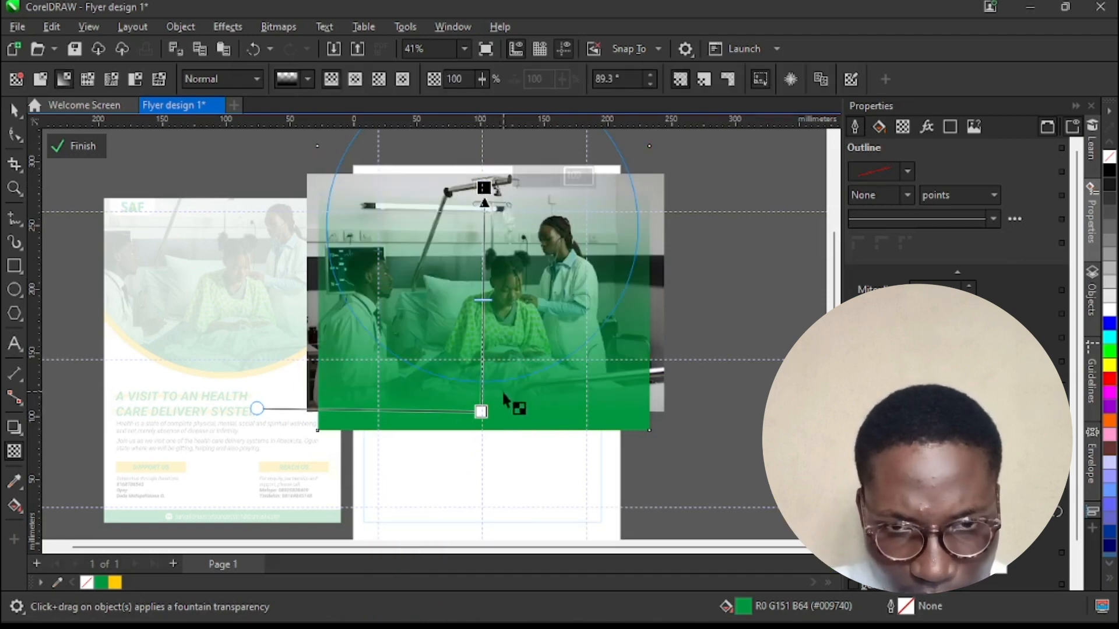
{"action": "left_click", "coordinate": [480, 411]}
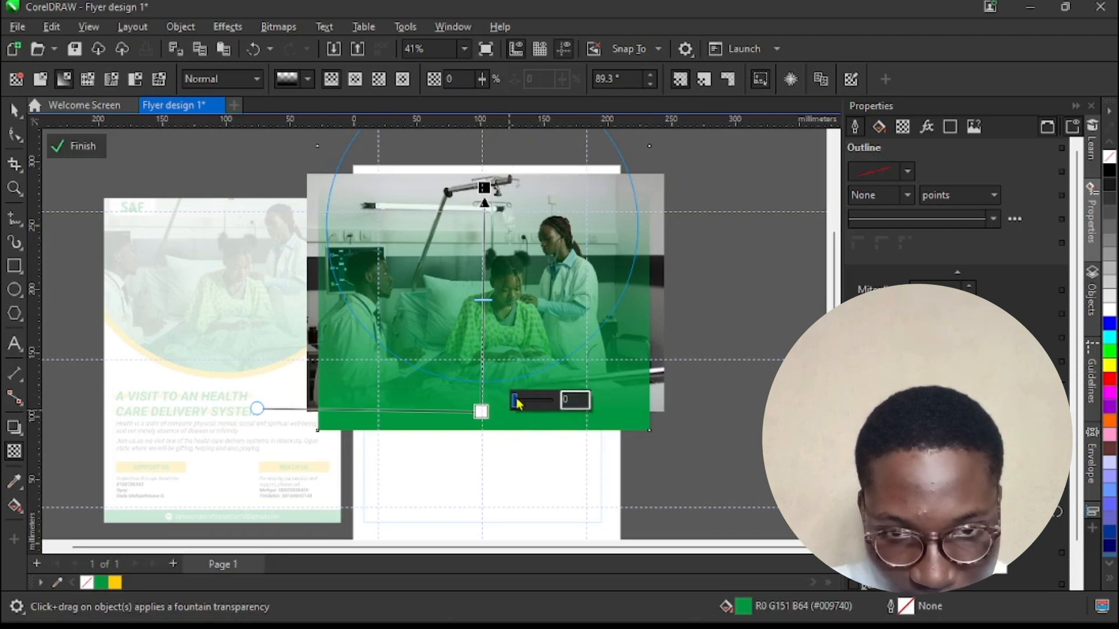
{"action": "left_click_drag", "start_coordinate": [515, 400], "coordinate": [518, 400]}
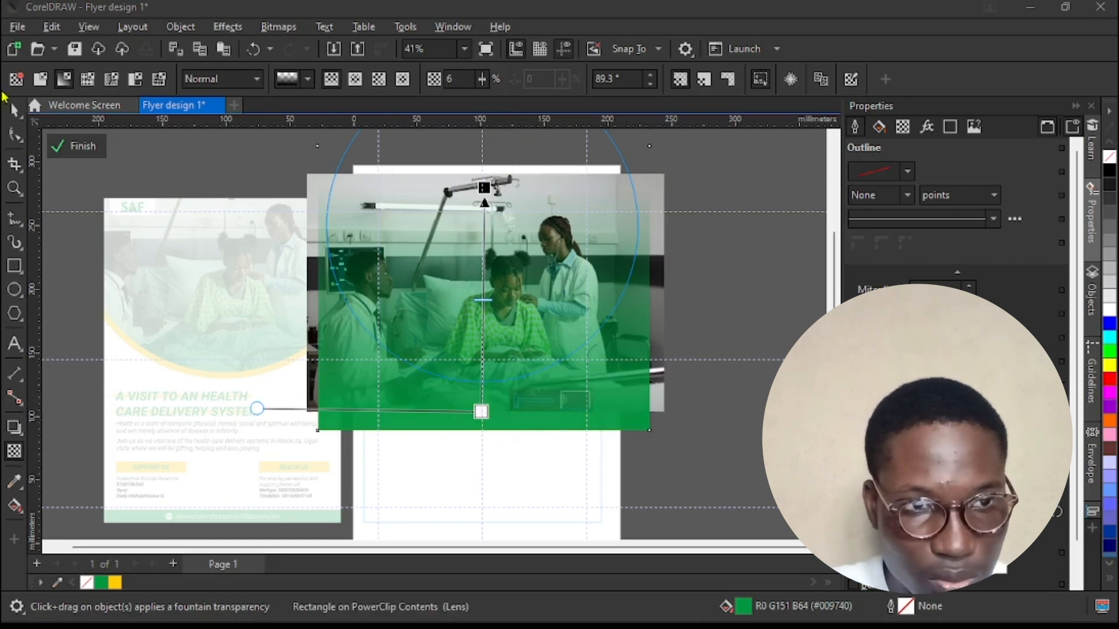
{"action": "left_click", "coordinate": [14, 107]}
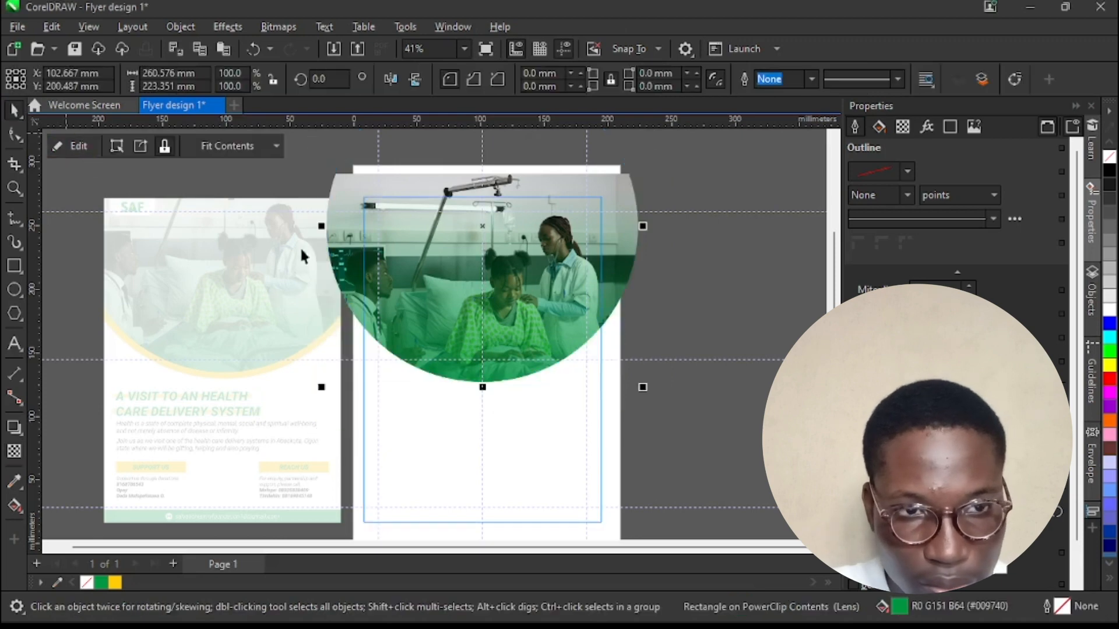
{"action": "left_click", "coordinate": [80, 173]}
{"action": "left_click", "coordinate": [73, 149]}
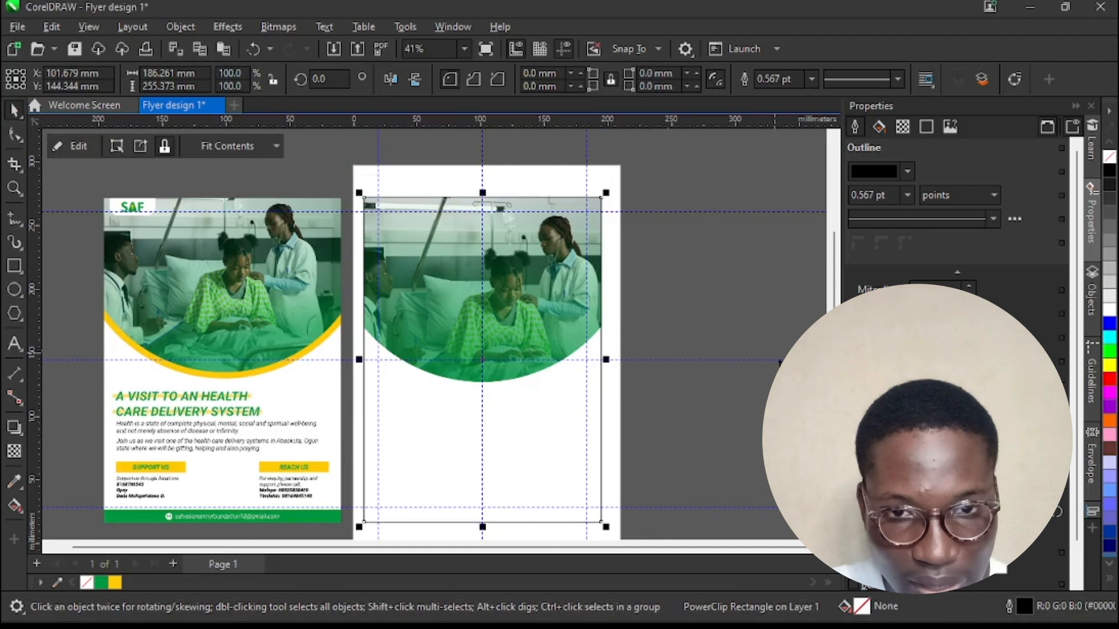
Step: Reopen the nested PowerClips, shift the photo to about X 111.3, Y 200.5 mm and finish editing the circle's contents
{"action": "double_click", "coordinate": [534, 313]}
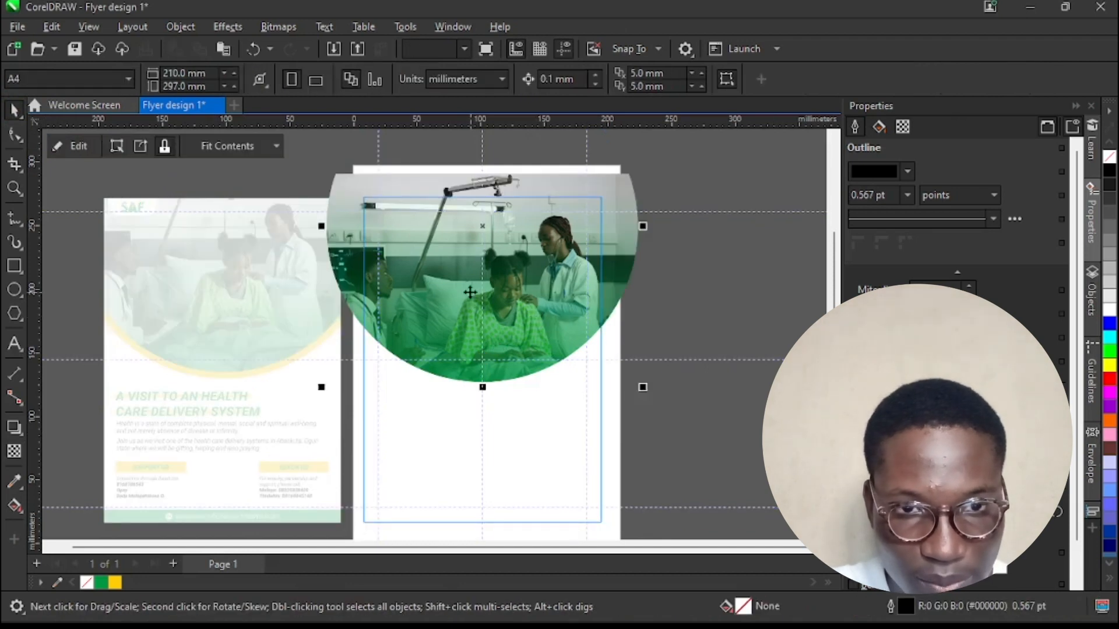
{"action": "left_click", "coordinate": [310, 206]}
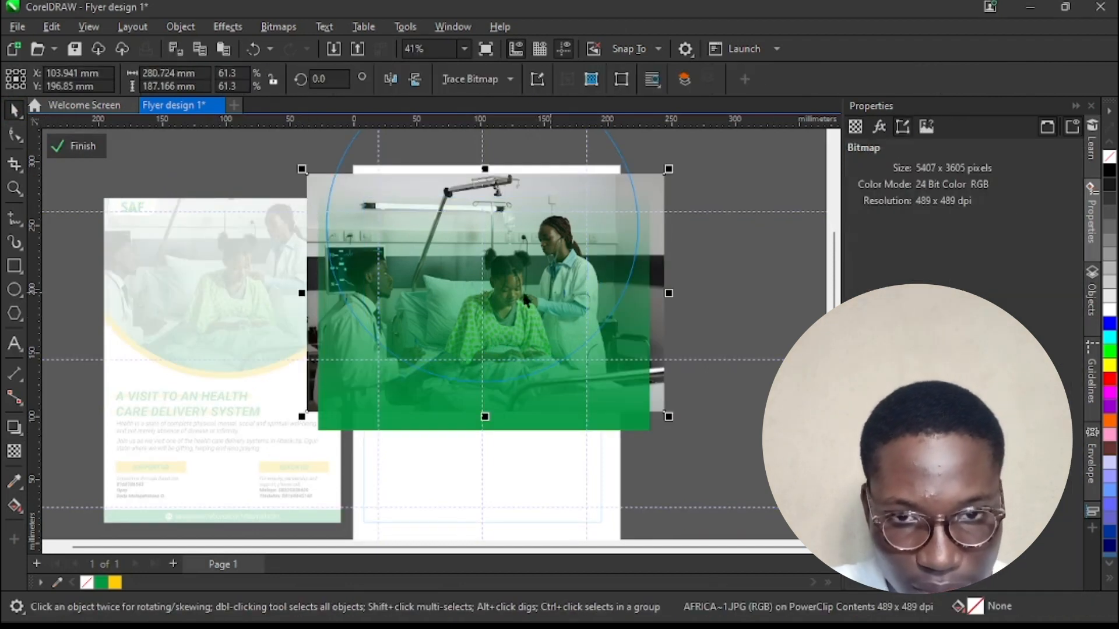
{"action": "left_click_drag", "start_coordinate": [484, 293], "coordinate": [494, 288]}
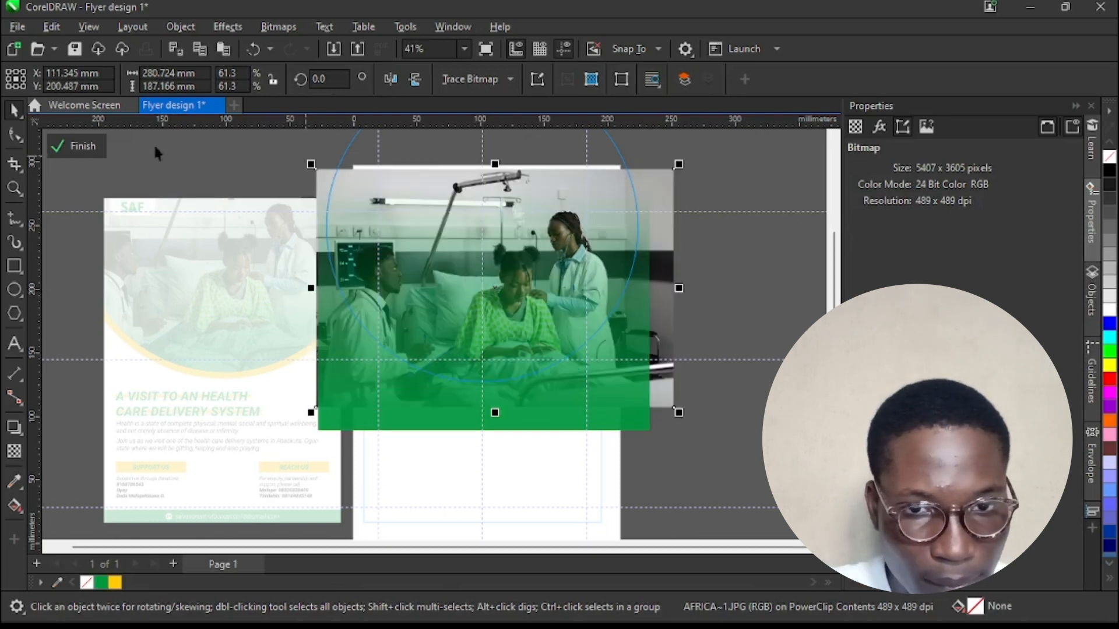
{"action": "left_click", "coordinate": [75, 146]}
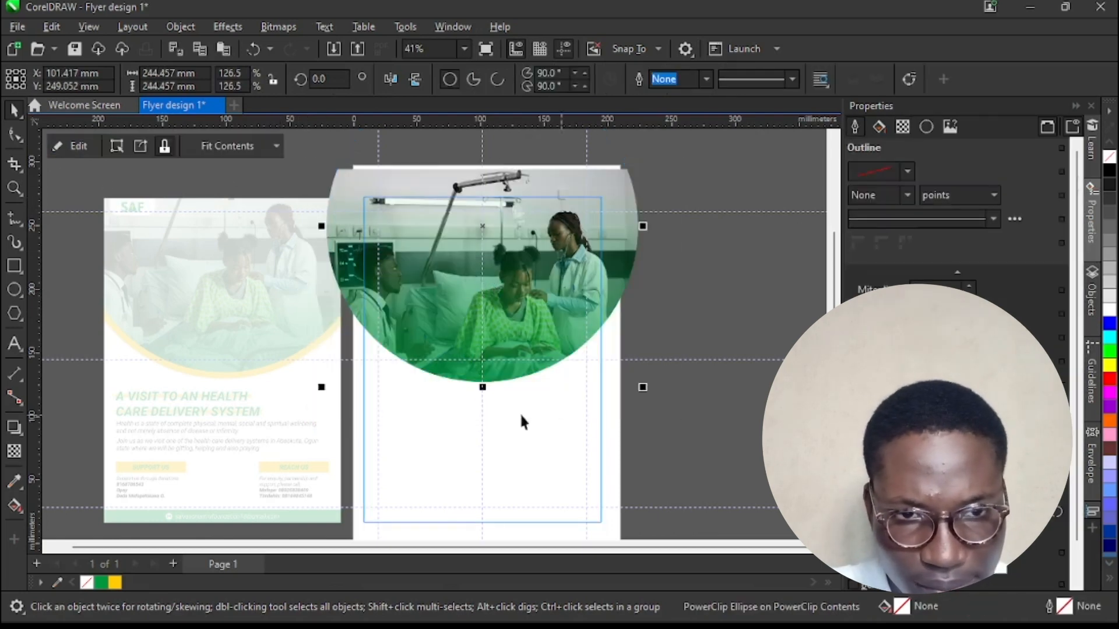
Step: Give the photo circle a 16 pt outline in the sampled yellow, finish editing the rectangle's PowerClip and deselect everything
{"action": "scroll", "coordinate": [492, 328], "scroll_direction": "up", "scroll_amount": 1}
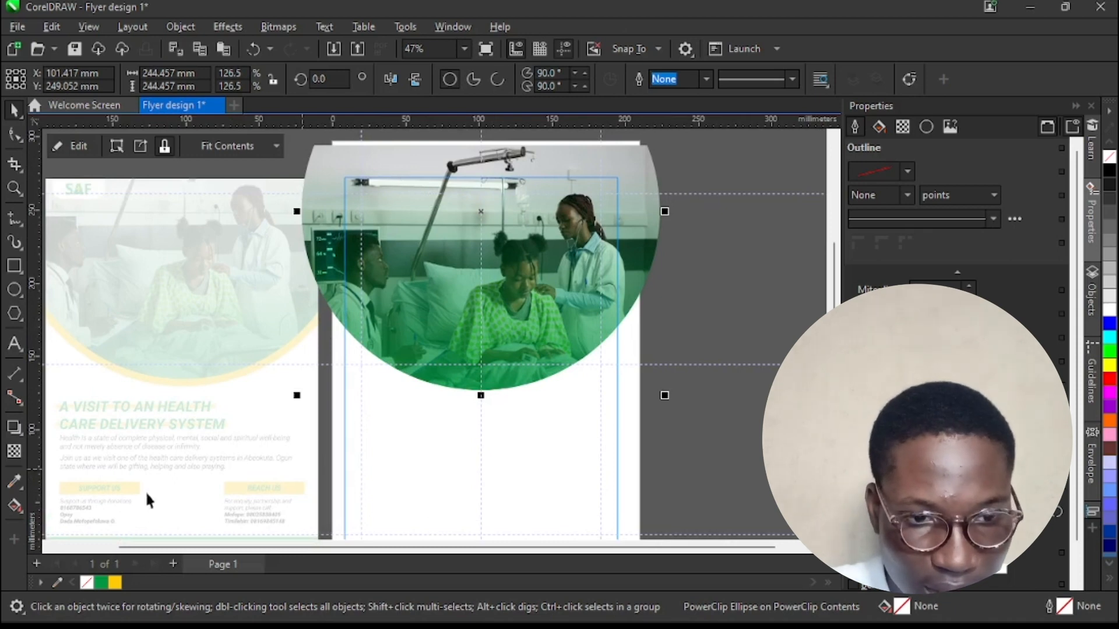
{"action": "right_click", "coordinate": [115, 583]}
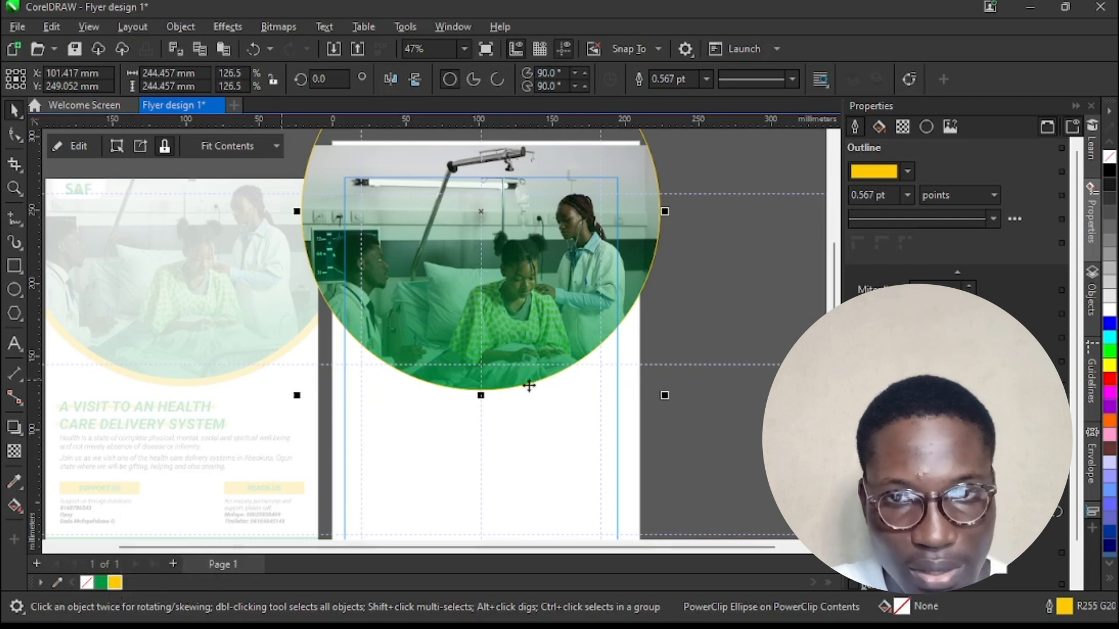
{"action": "left_click", "coordinate": [708, 86]}
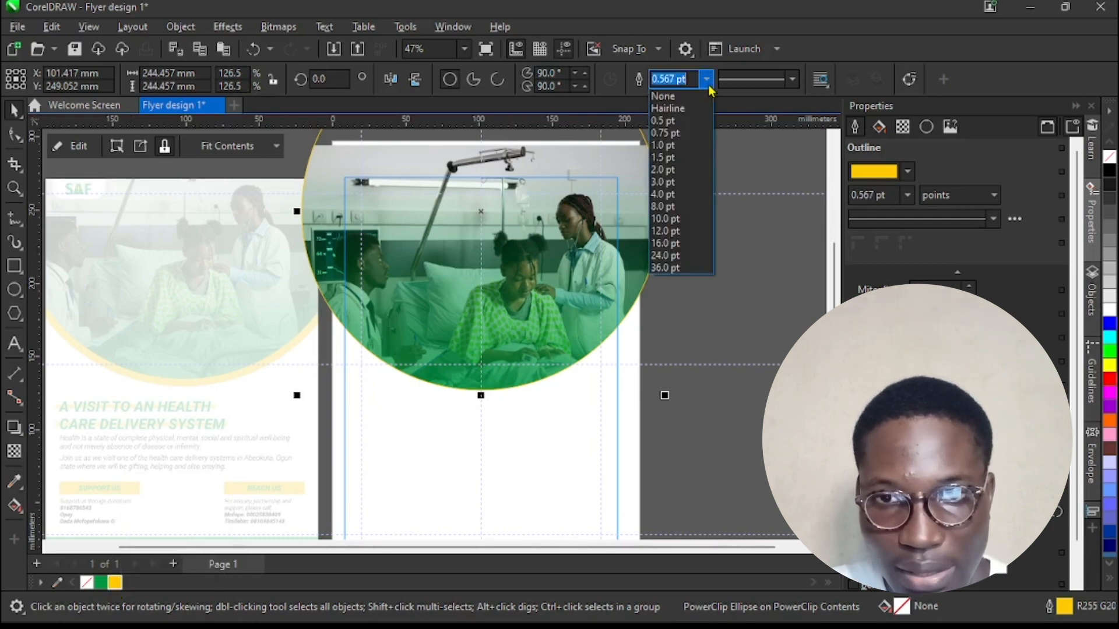
{"action": "left_click", "coordinate": [689, 207]}
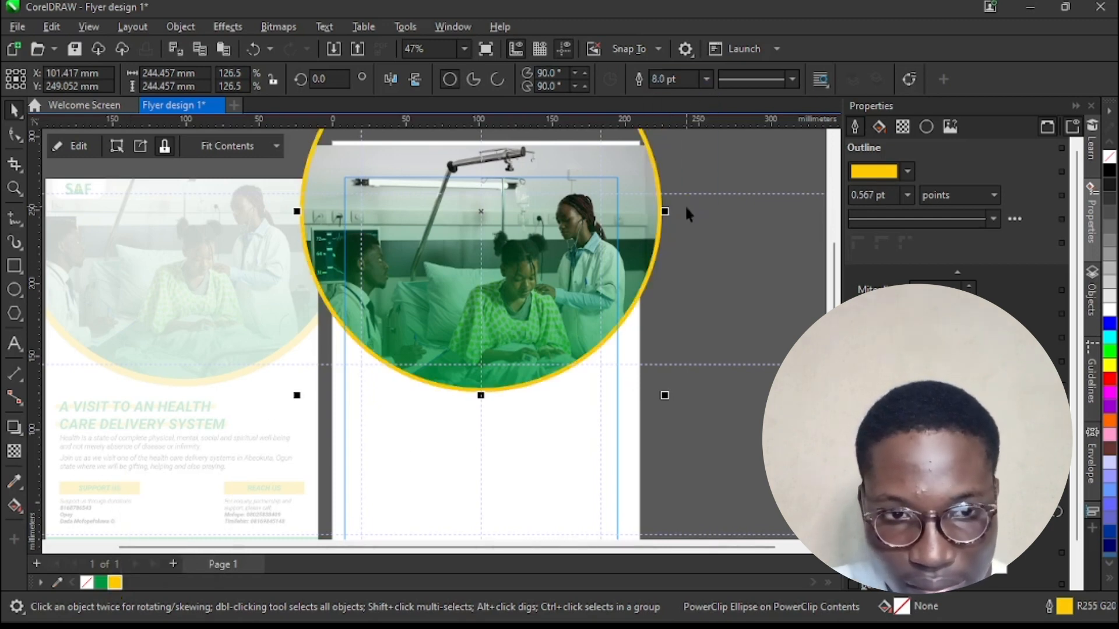
{"action": "left_click", "coordinate": [707, 82]}
{"action": "left_click", "coordinate": [687, 244]}
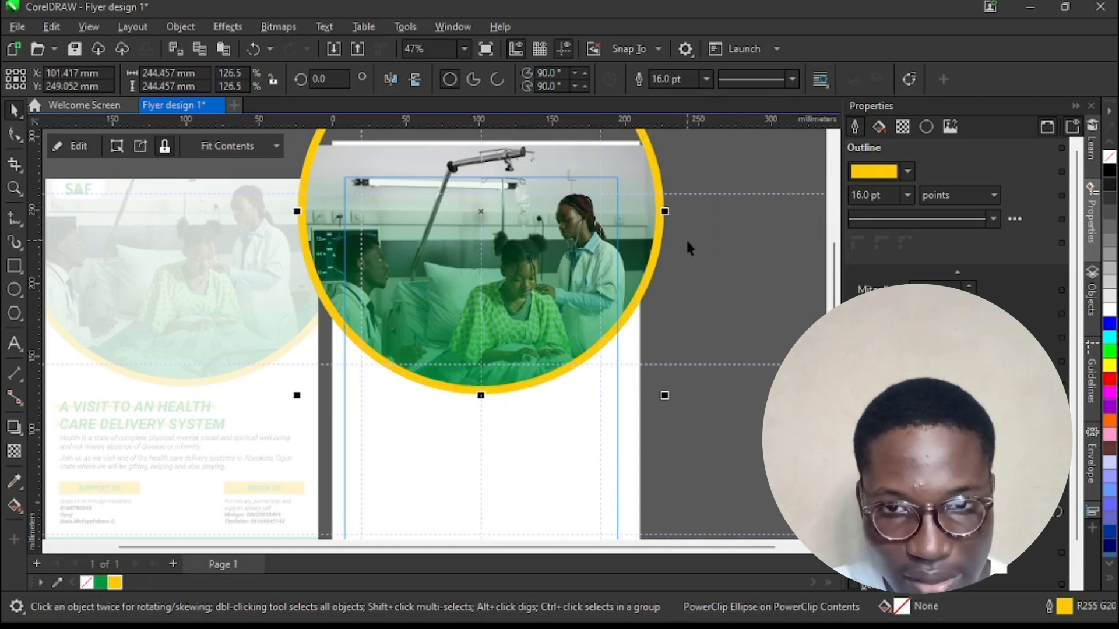
{"action": "left_click", "coordinate": [73, 146]}
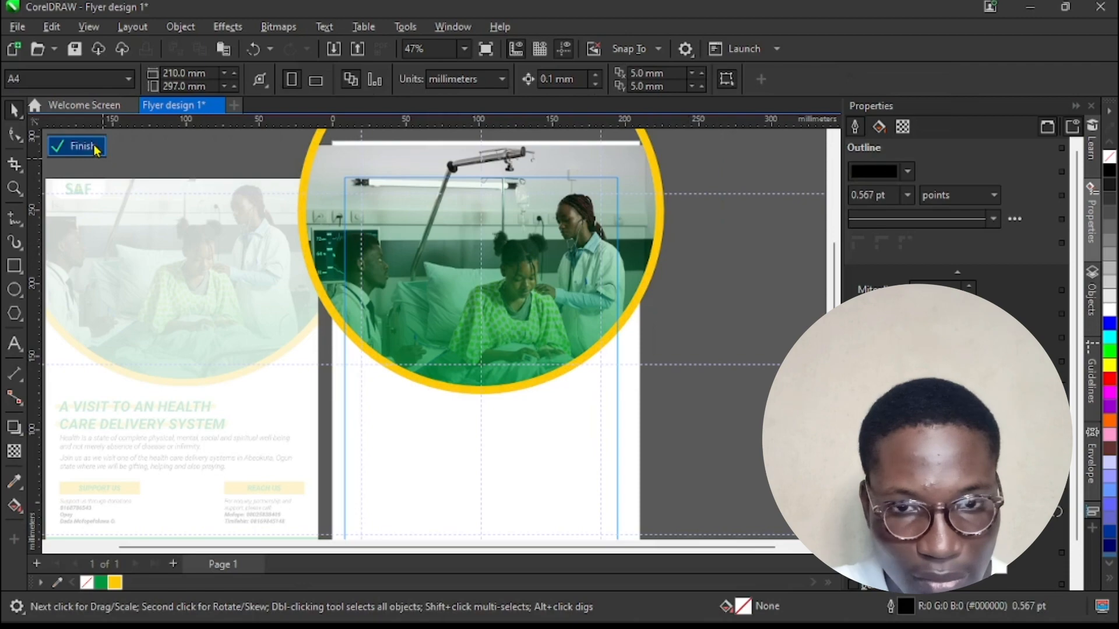
{"action": "left_click", "coordinate": [96, 149]}
{"action": "left_click", "coordinate": [762, 302]}
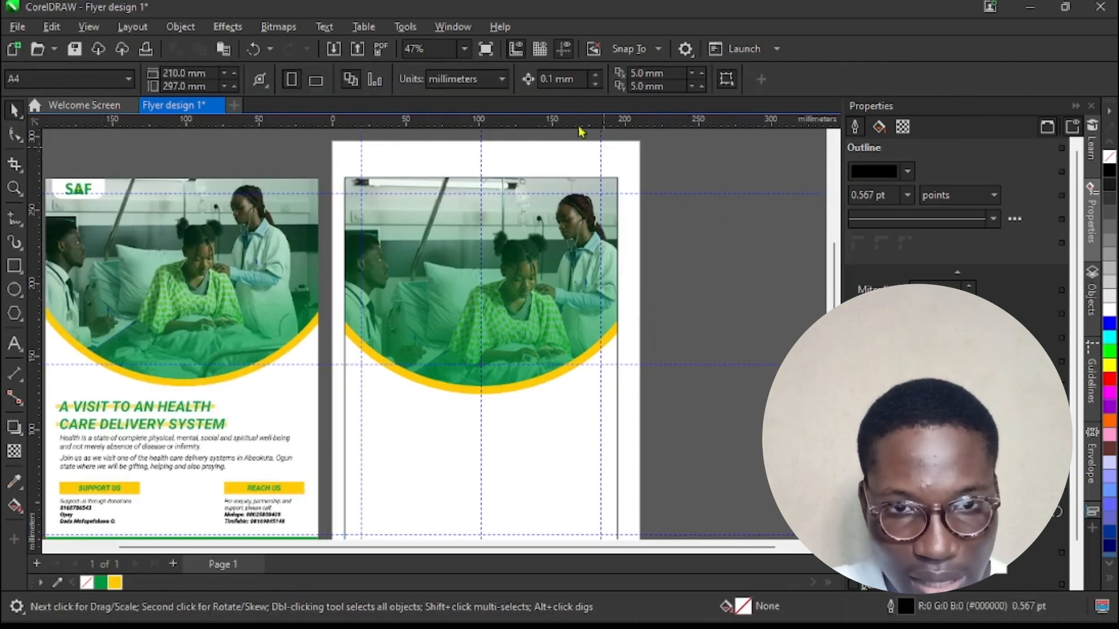
{"action": "scroll", "coordinate": [459, 155], "scroll_direction": "down", "scroll_amount": 3}
{"action": "scroll", "coordinate": [503, 435], "scroll_direction": "up", "scroll_amount": 2}
{"action": "scroll", "coordinate": [536, 388], "scroll_direction": "down", "scroll_amount": 2}
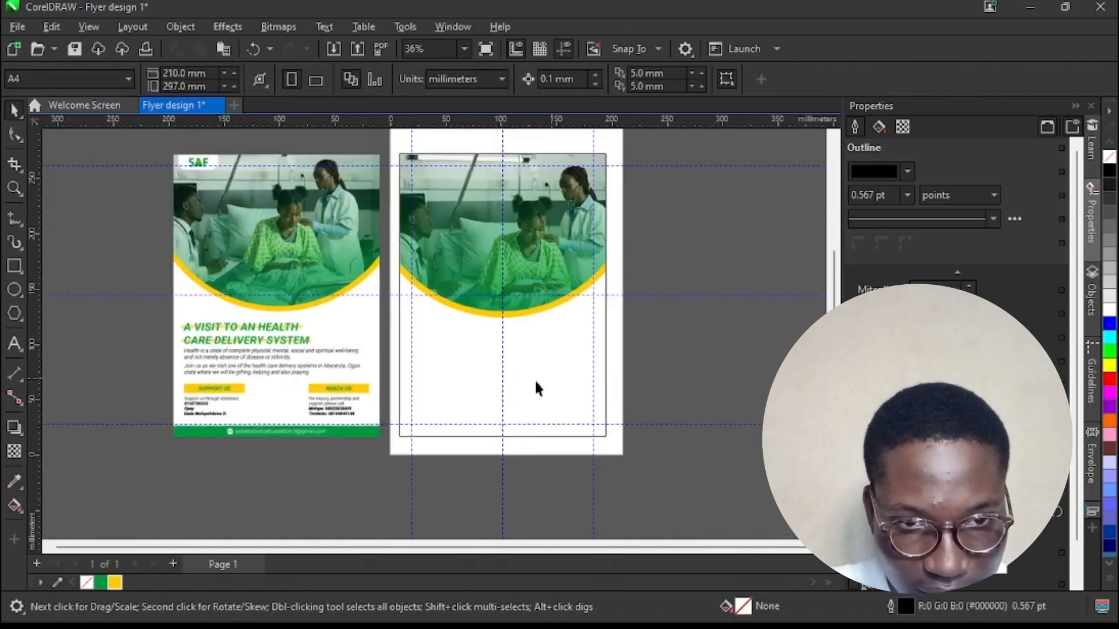
{"action": "scroll", "coordinate": [418, 410], "scroll_direction": "up", "scroll_amount": 1}
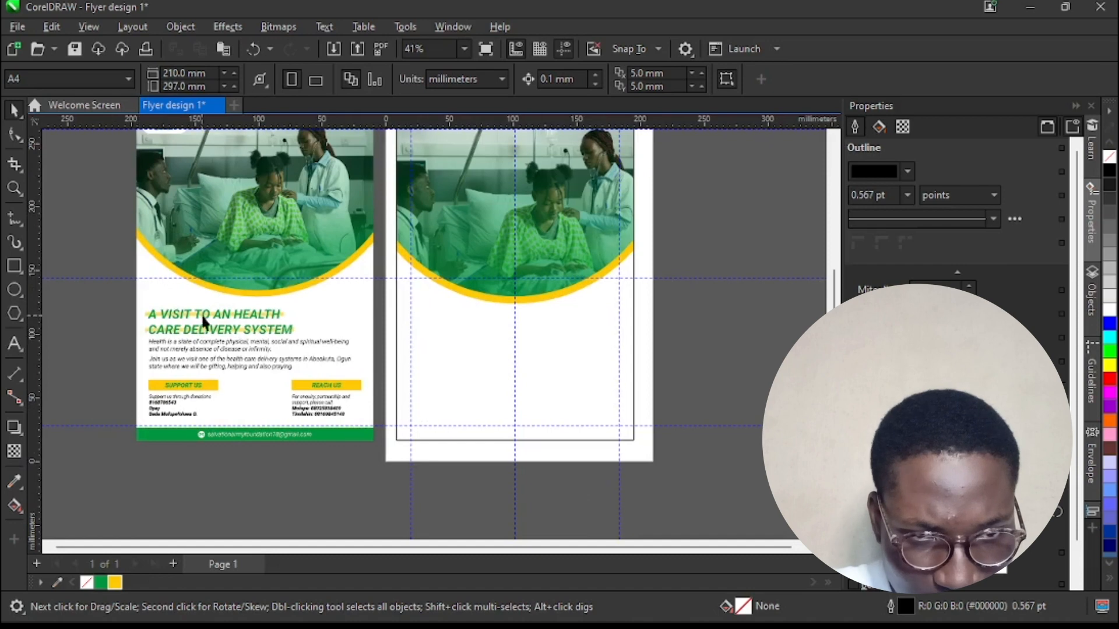
Step: Add the two-line headline "A VISIT TO AN HEALTH / CARE DELIVERY SYSTEM" as artistic text below the photo circle, beginning at the vertical margin guideline
{"action": "scroll", "coordinate": [446, 349], "scroll_direction": "up", "scroll_amount": 1}
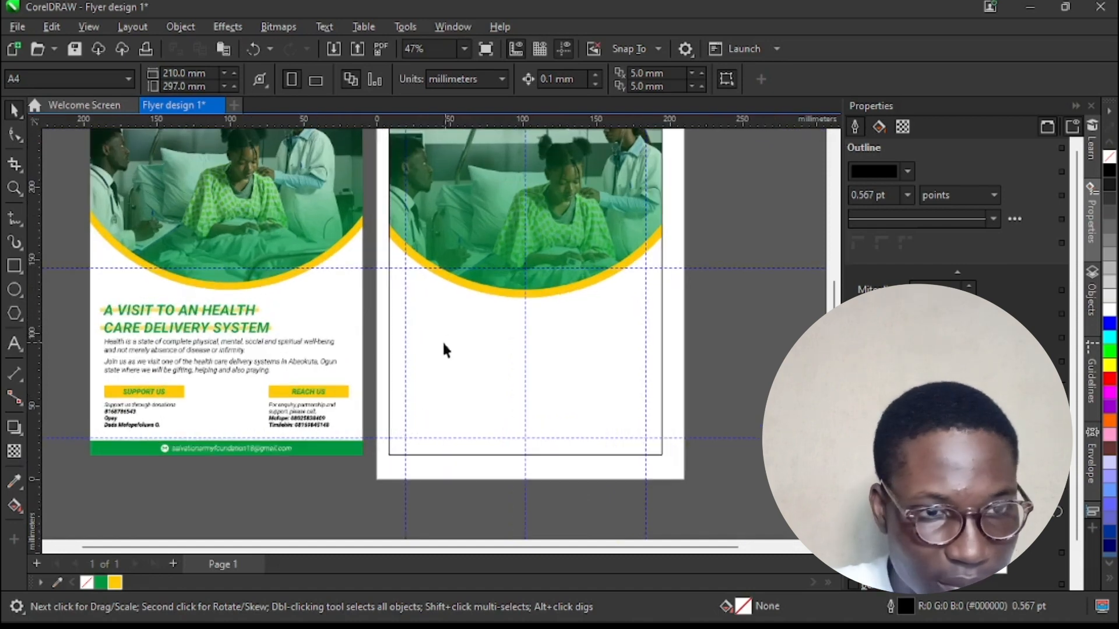
{"action": "left_click", "coordinate": [14, 344]}
{"action": "scroll", "coordinate": [411, 336], "scroll_direction": "up", "scroll_amount": 2}
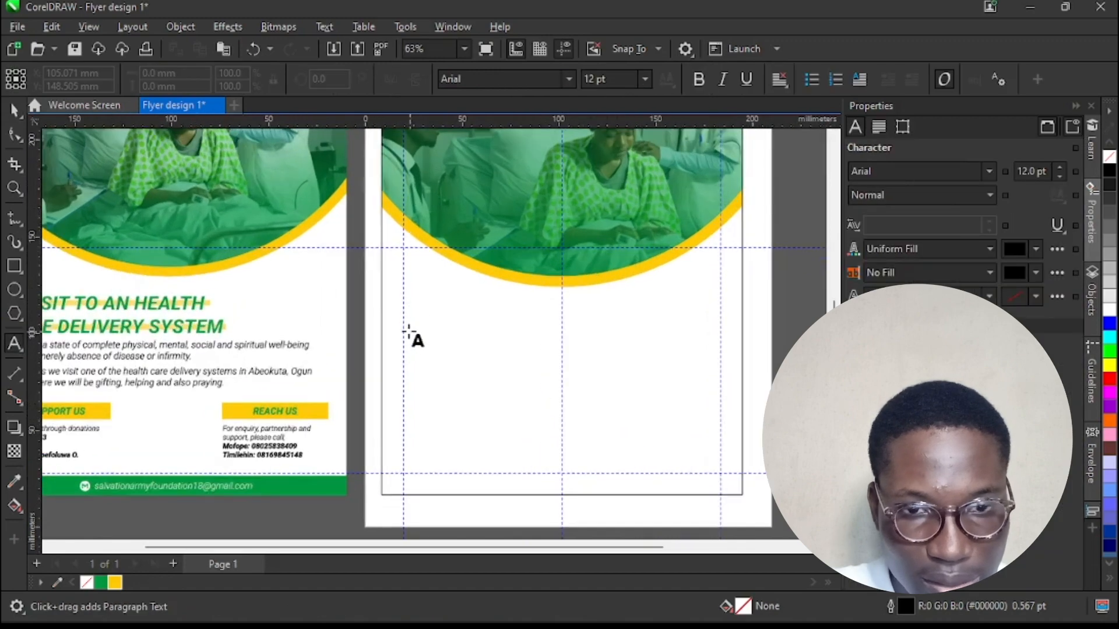
{"action": "left_click", "coordinate": [412, 362]}
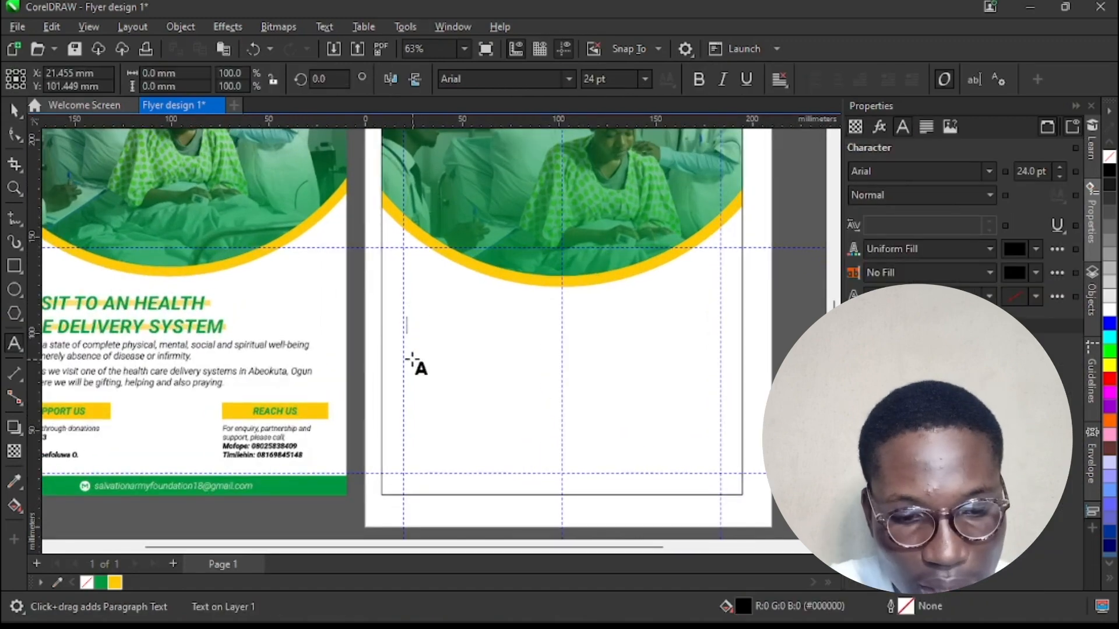
{"action": "type", "text": "A"}
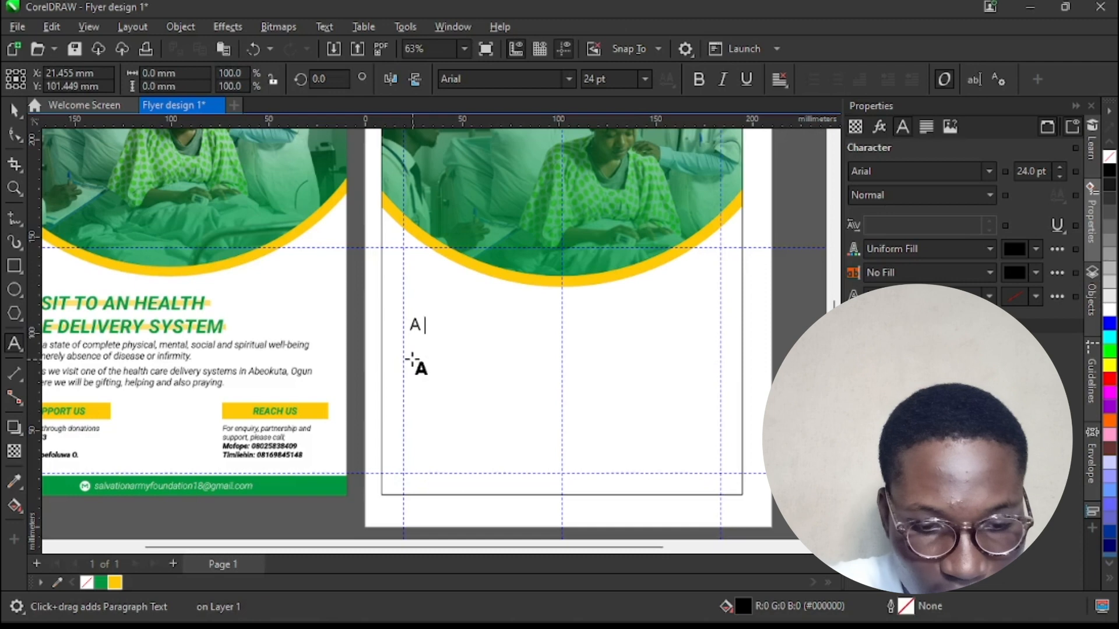
{"action": "type", "text": " VISIT TO AN HEALTH "}
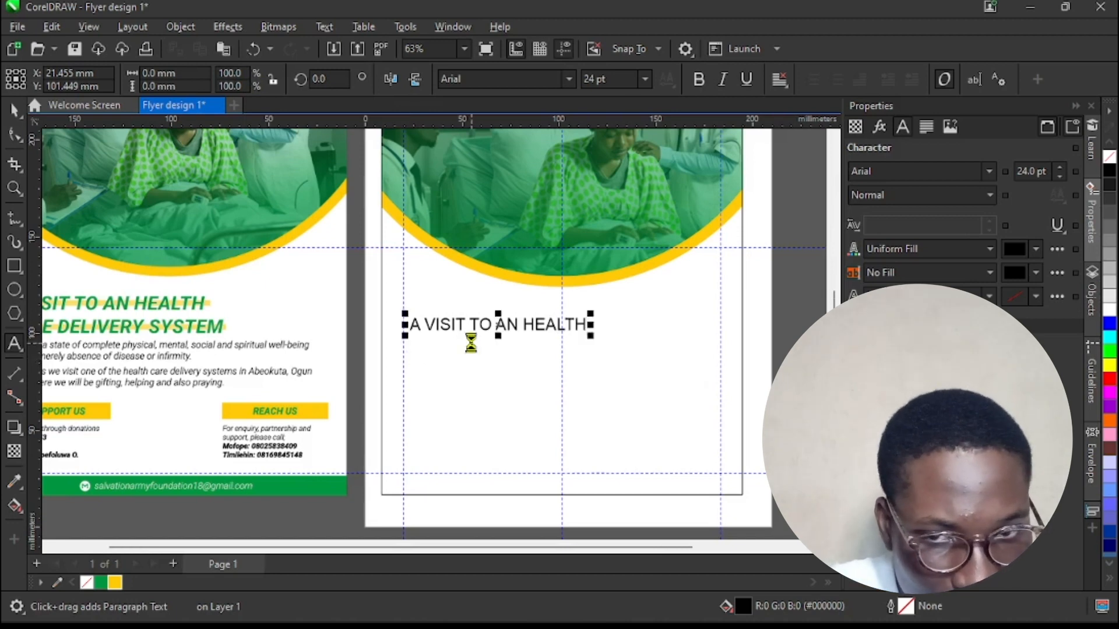
{"action": "type", "text": "CAR"}
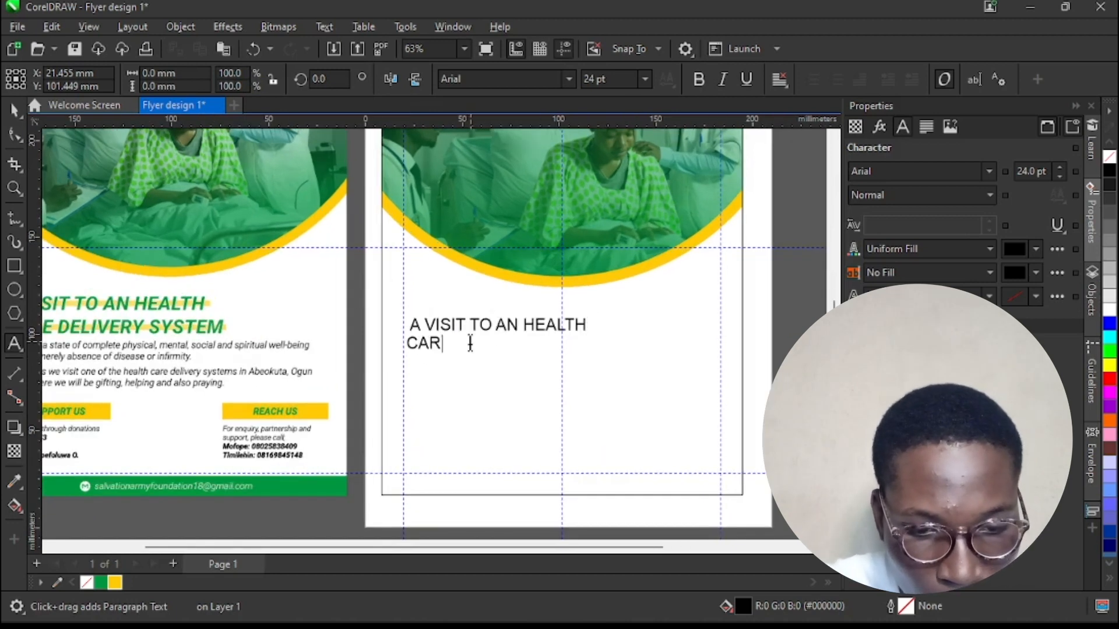
{"action": "type", "text": "E DELIVERY S"}
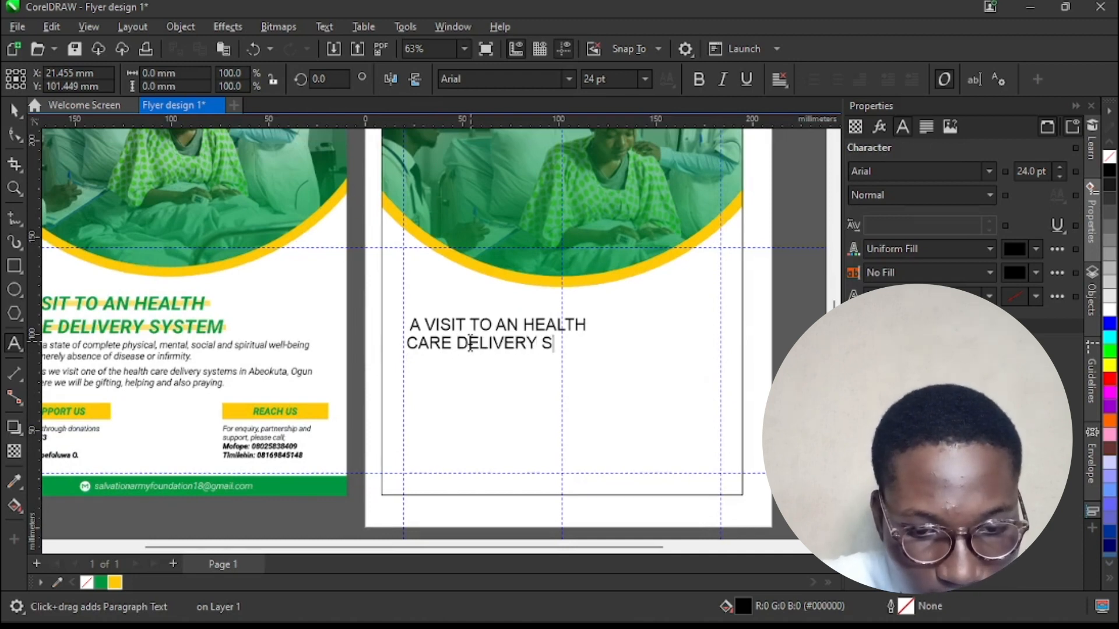
{"action": "type", "text": "YSTEM"}
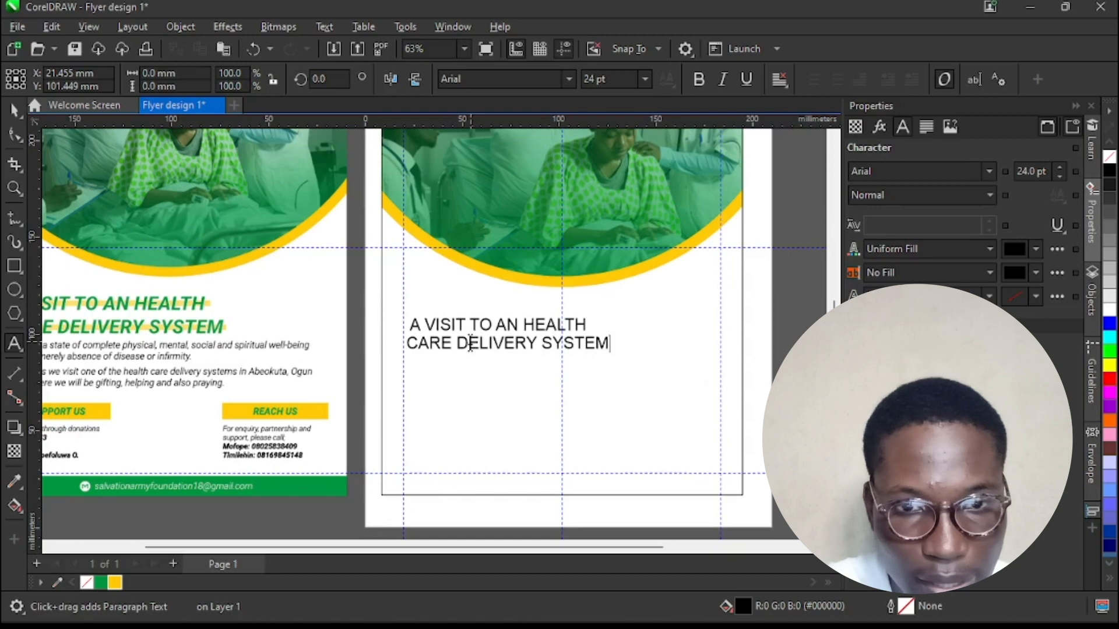
{"action": "key", "text": "ctrl+space"}
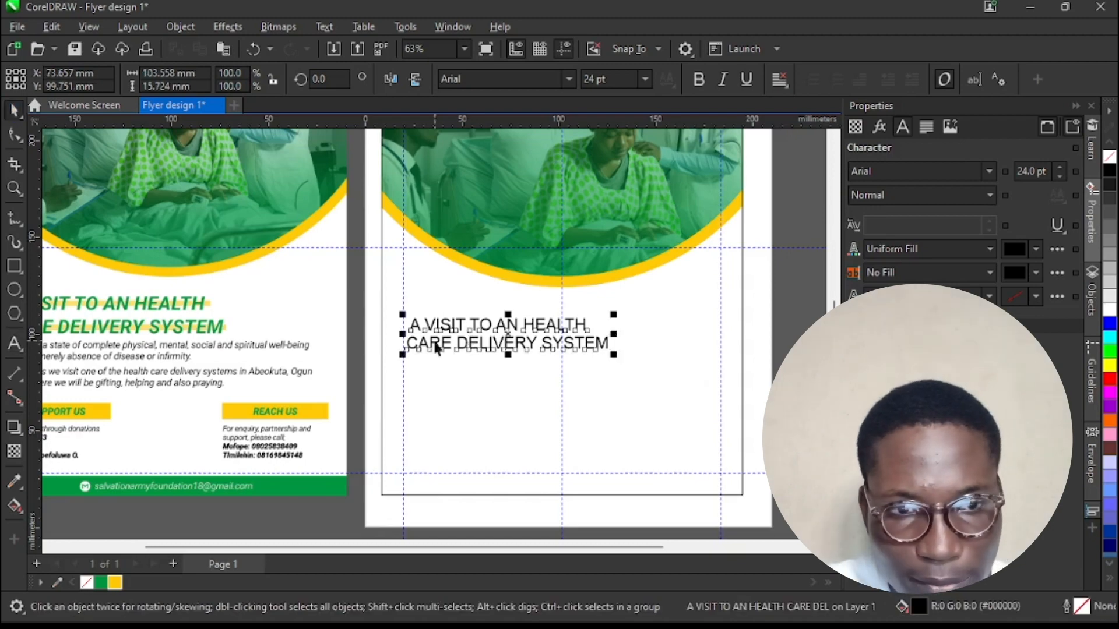
Step: Change the headline's font to Roboto Condensed Bold
{"action": "scroll", "coordinate": [371, 372], "scroll_direction": "up", "scroll_amount": 1}
{"action": "scroll", "coordinate": [390, 362], "scroll_direction": "down", "scroll_amount": 4}
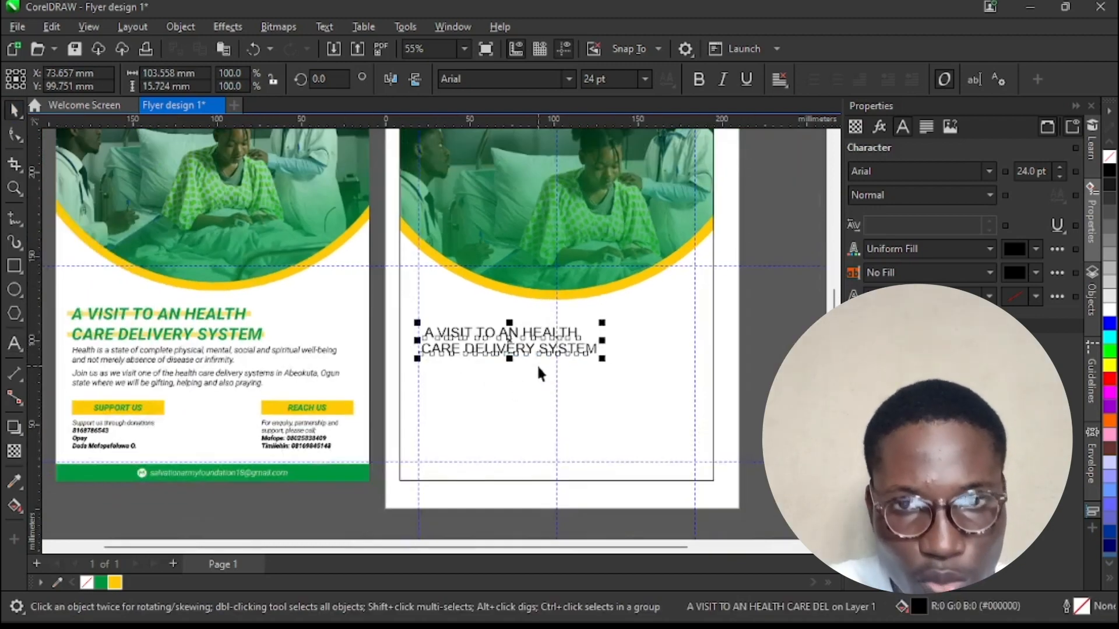
{"action": "scroll", "coordinate": [539, 373], "scroll_direction": "up", "scroll_amount": 3}
{"action": "left_click", "coordinate": [568, 79]}
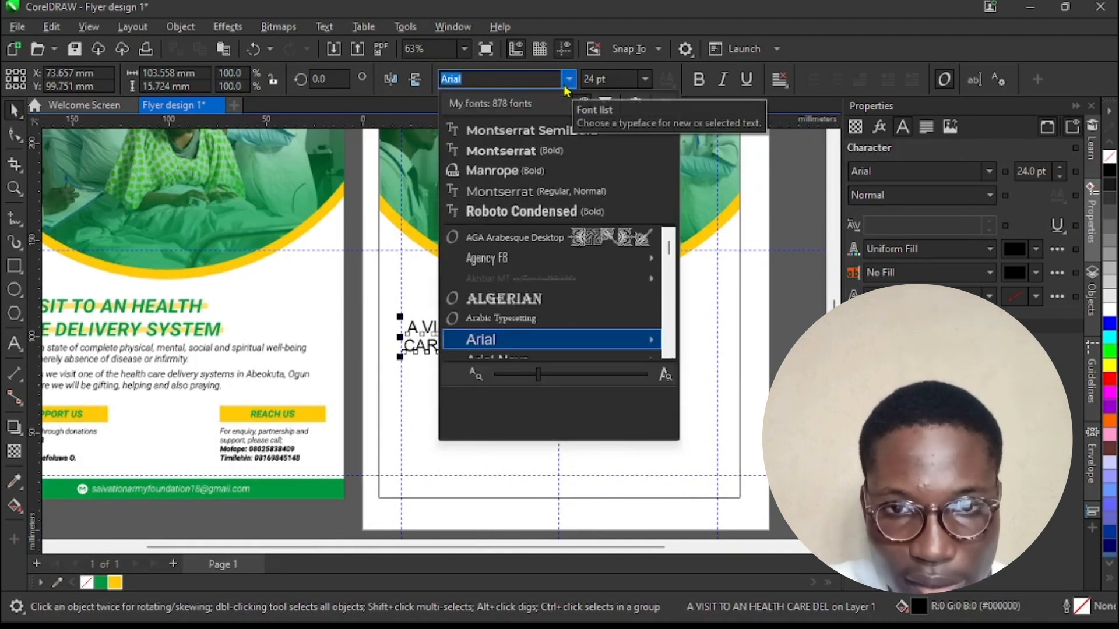
{"action": "left_click", "coordinate": [545, 211]}
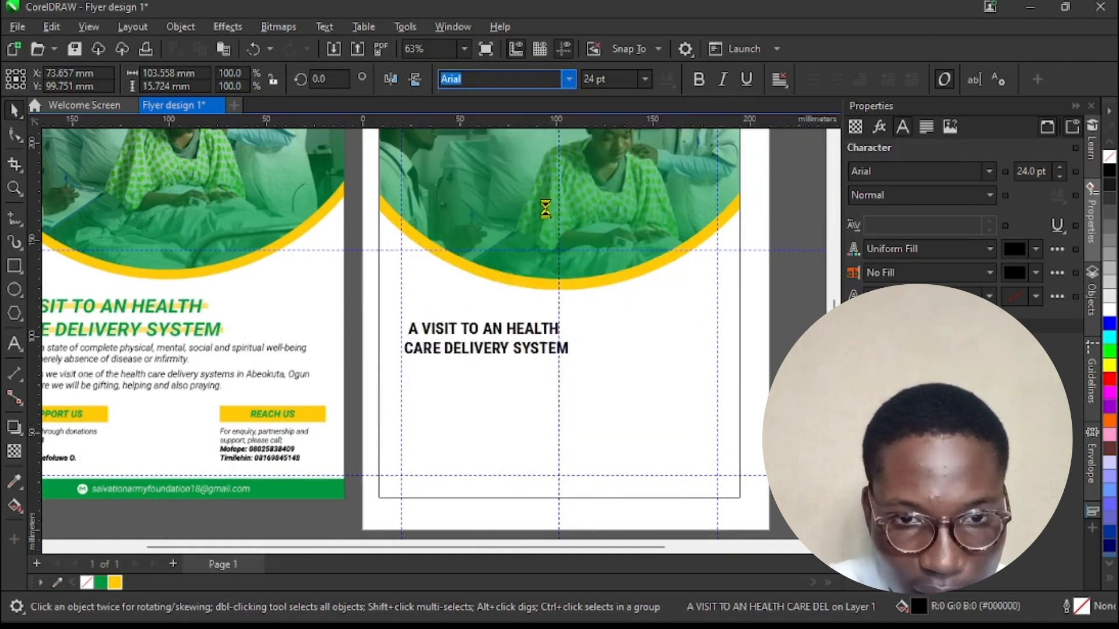
Step: Delete the leading space before the headline's first line so both lines start flush, and finish editing the text
{"action": "scroll", "coordinate": [402, 352], "scroll_direction": "up", "scroll_amount": 4}
{"action": "double_click", "coordinate": [425, 301]}
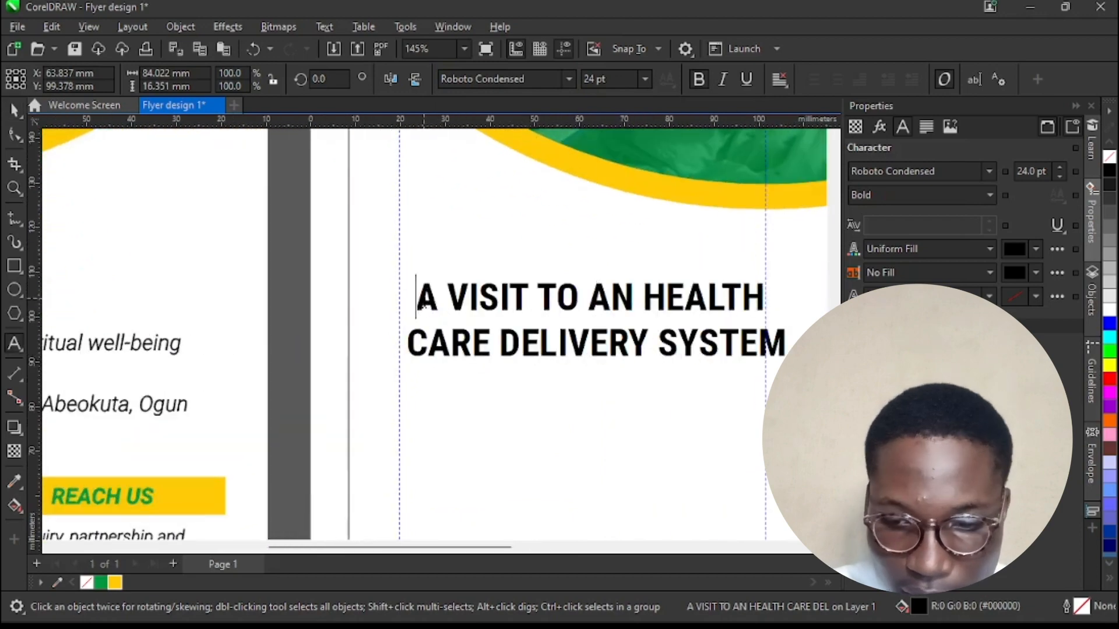
{"action": "key", "text": "BackSpace"}
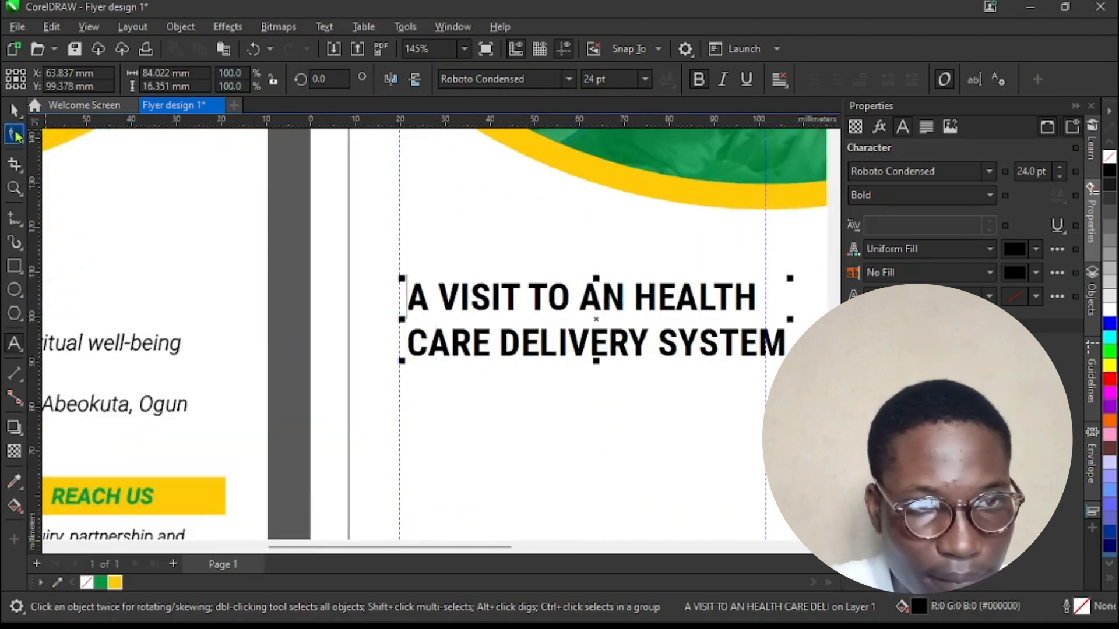
{"action": "left_click", "coordinate": [14, 109]}
Step: Fill the headline with the sampled green and enlarge it proportionally to about 113.5 mm wide, 32.3 pt
{"action": "scroll", "coordinate": [594, 393], "scroll_direction": "down", "scroll_amount": 3}
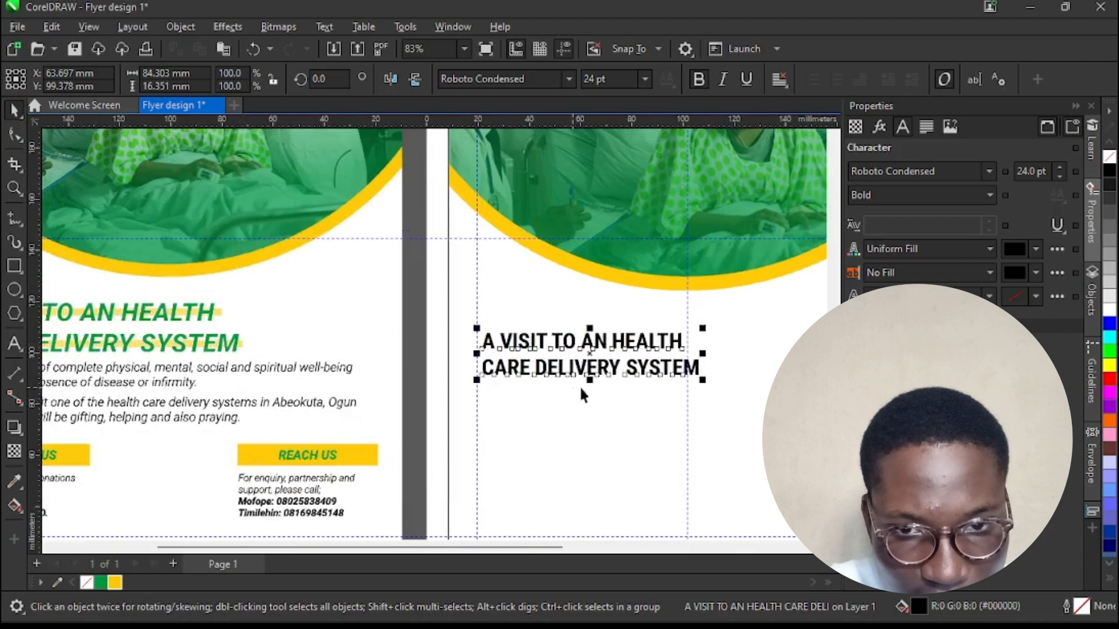
{"action": "scroll", "coordinate": [586, 386], "scroll_direction": "down", "scroll_amount": 1}
{"action": "scroll", "coordinate": [575, 383], "scroll_direction": "up", "scroll_amount": 1}
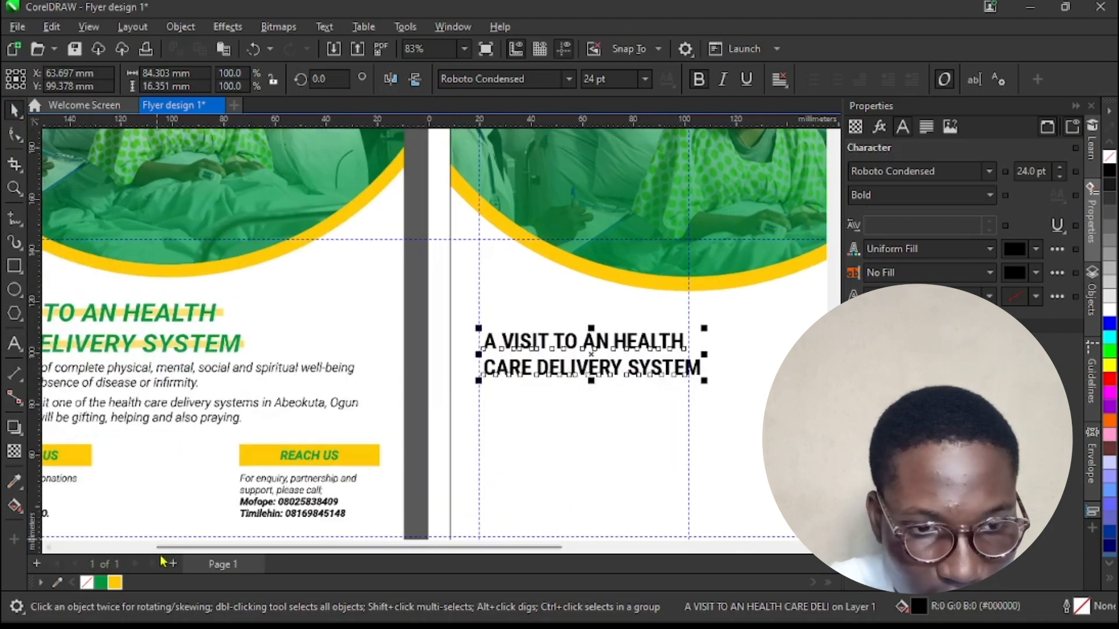
{"action": "left_click", "coordinate": [100, 583]}
{"action": "scroll", "coordinate": [701, 445], "scroll_direction": "down", "scroll_amount": 2}
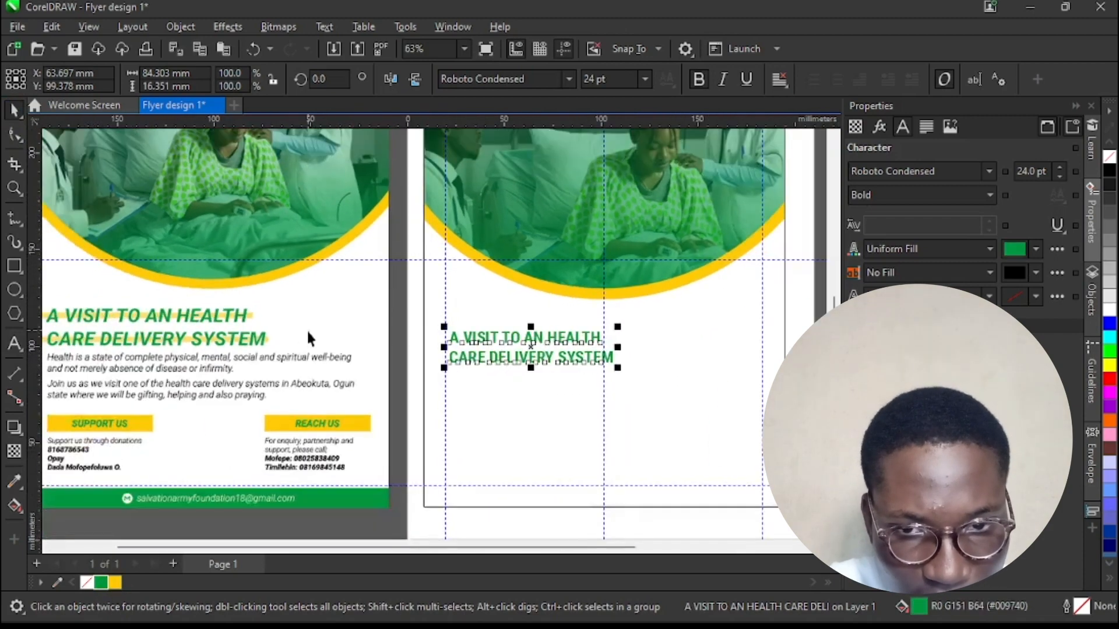
{"action": "left_click_drag", "start_coordinate": [646, 384], "coordinate": [675, 395]}
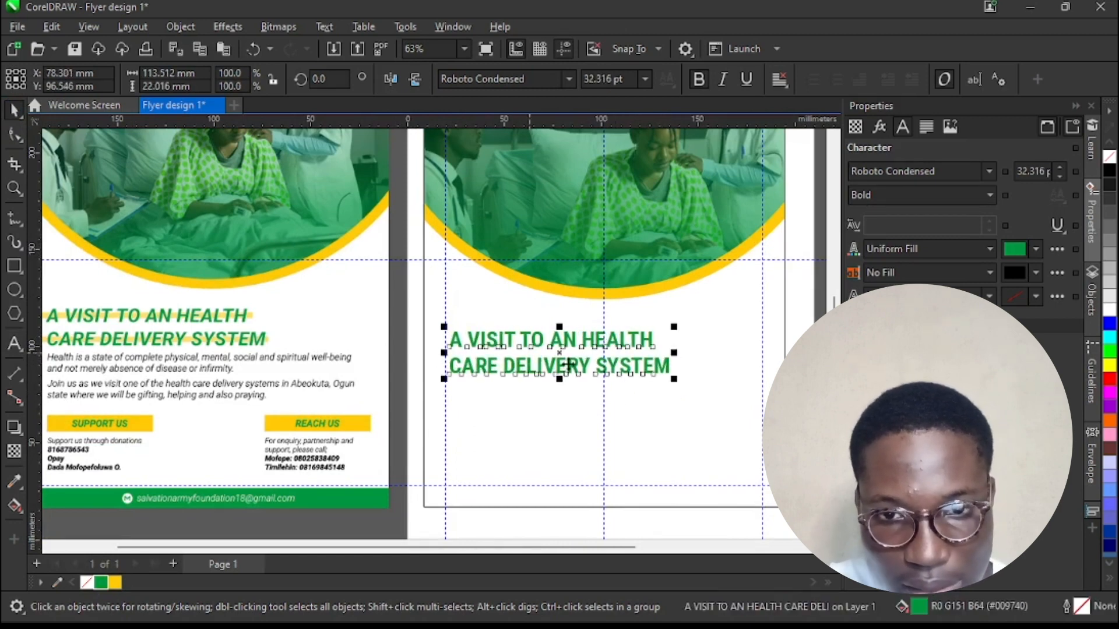
Step: Skew the headline horizontally into a slight italic slant, about 114.2 mm wide, undoing any stray transformations, and deselect it
{"action": "scroll", "coordinate": [569, 365], "scroll_direction": "up", "scroll_amount": 1}
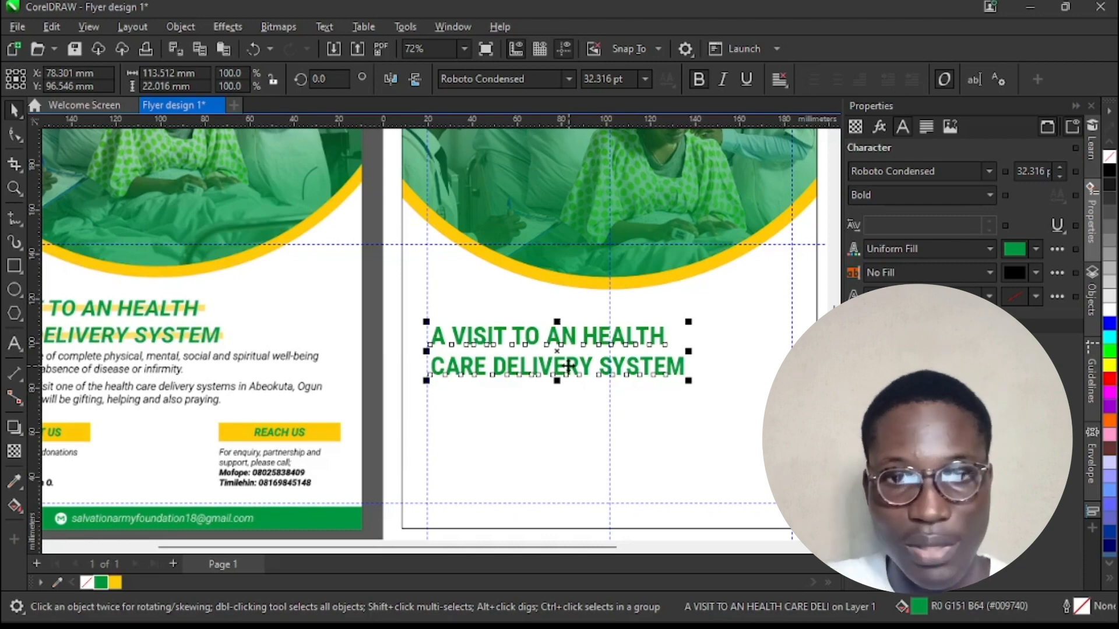
{"action": "scroll", "coordinate": [689, 390], "scroll_direction": "down", "scroll_amount": 2}
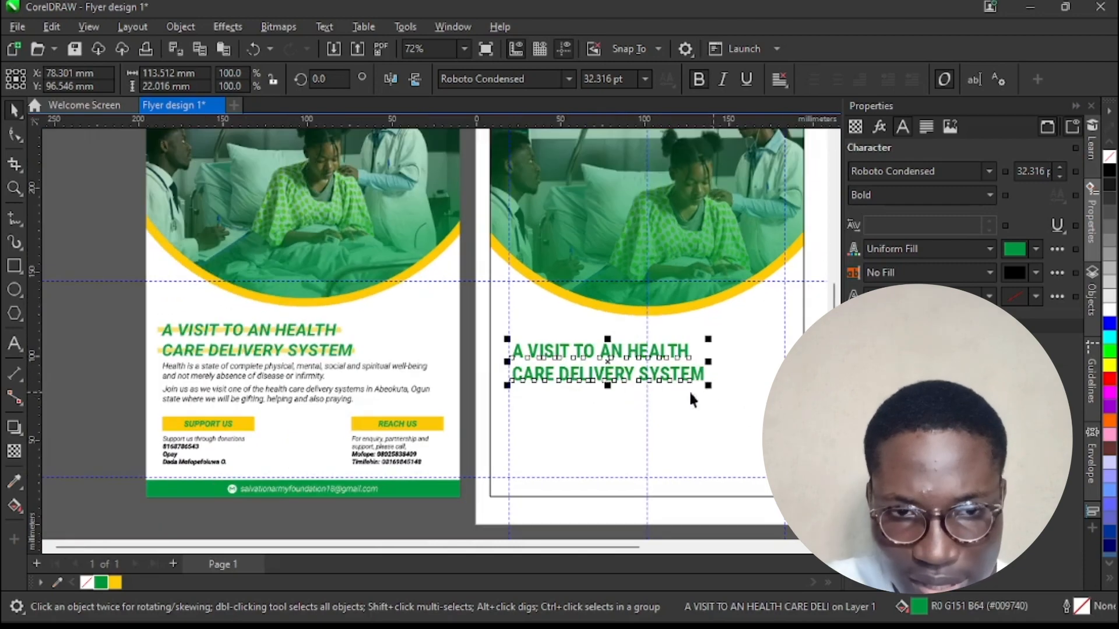
{"action": "scroll", "coordinate": [399, 364], "scroll_direction": "up", "scroll_amount": 1}
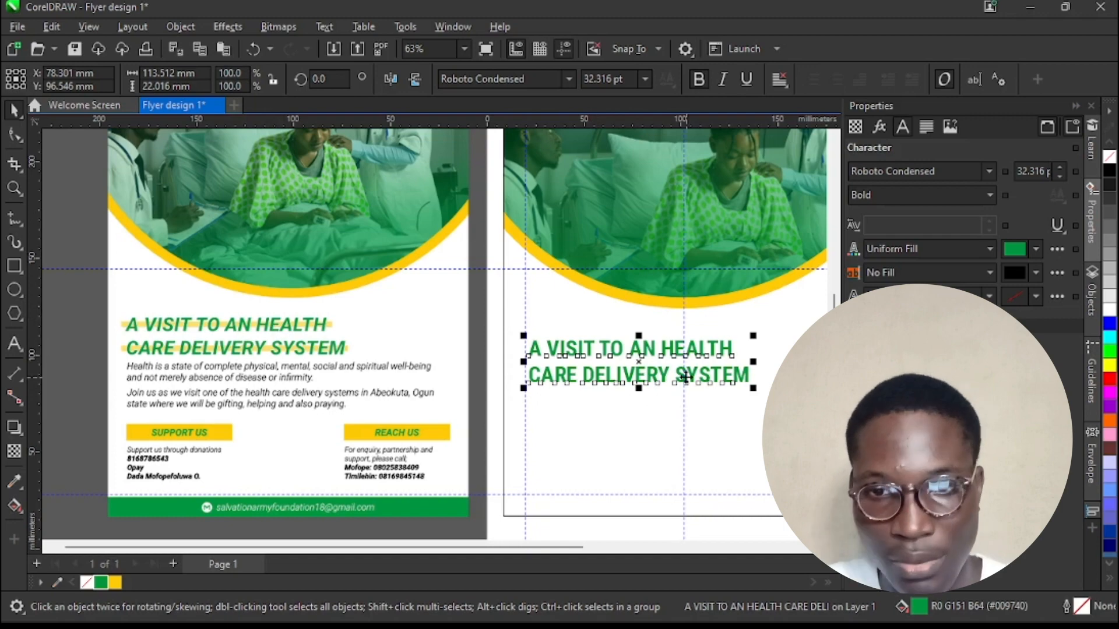
{"action": "scroll", "coordinate": [702, 368], "scroll_direction": "up", "scroll_amount": 1}
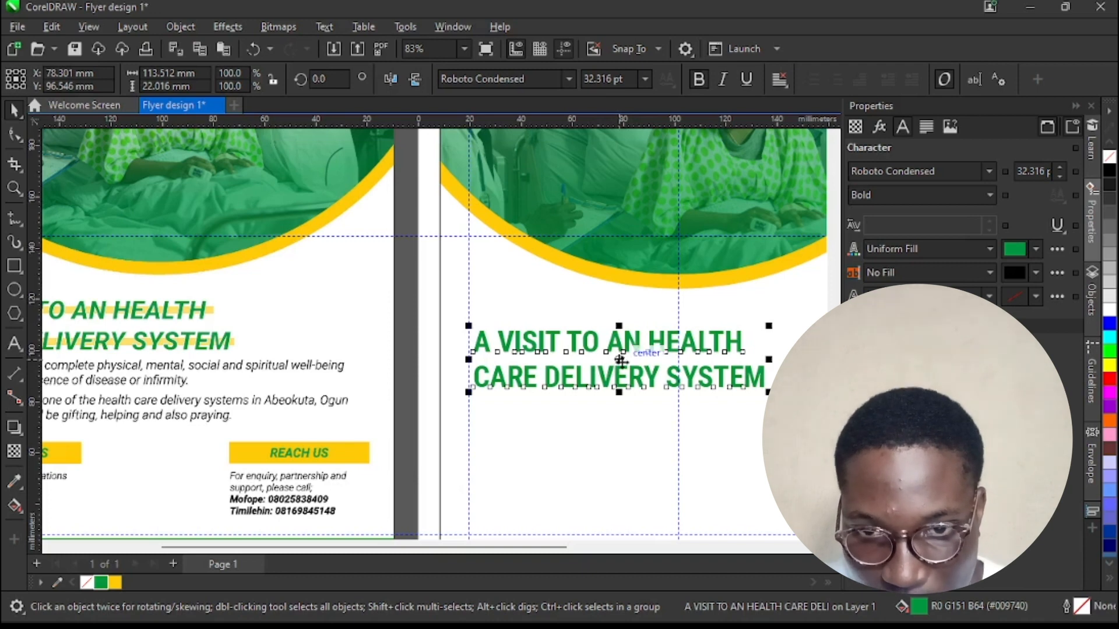
{"action": "left_click", "coordinate": [619, 357]}
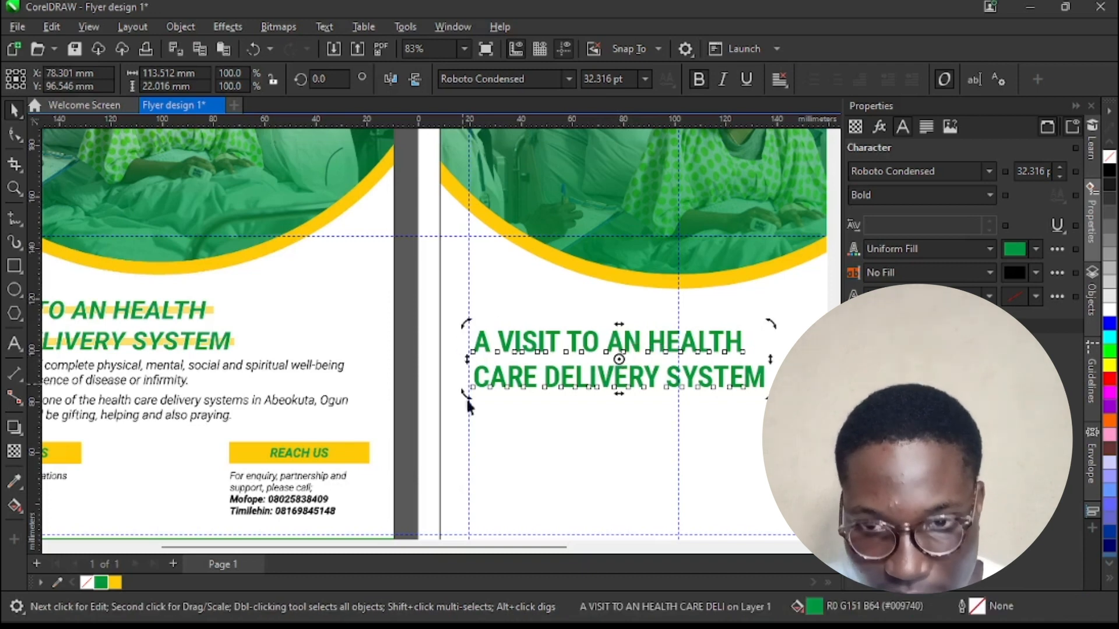
{"action": "left_click_drag", "start_coordinate": [764, 396], "coordinate": [590, 281]}
{"action": "key", "text": "ctrl+z"}
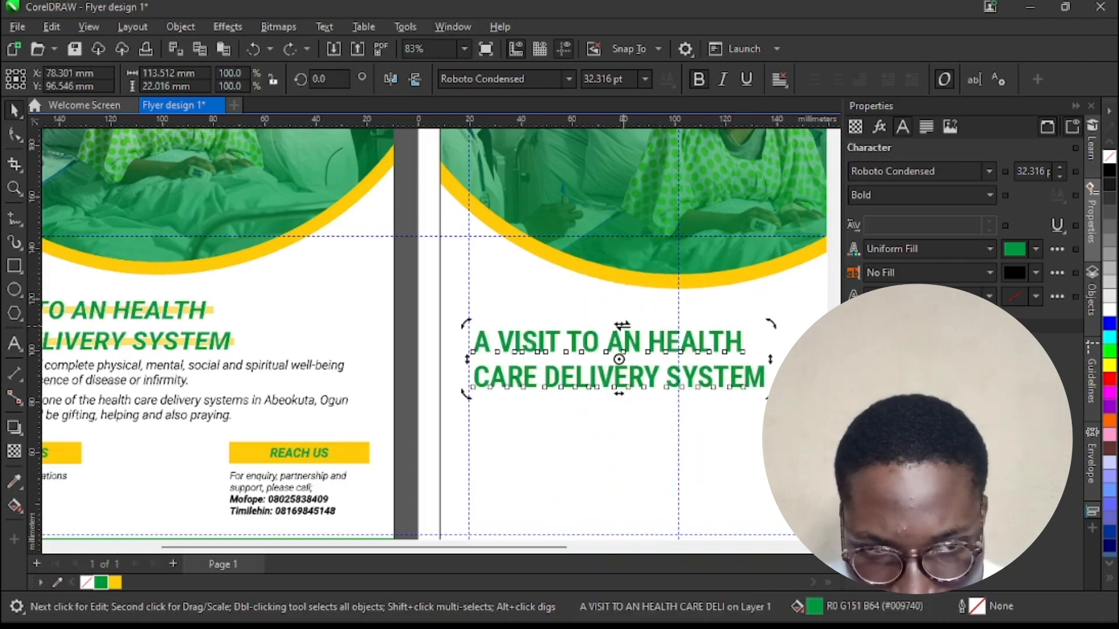
{"action": "left_click_drag", "start_coordinate": [622, 325], "coordinate": [633, 325]}
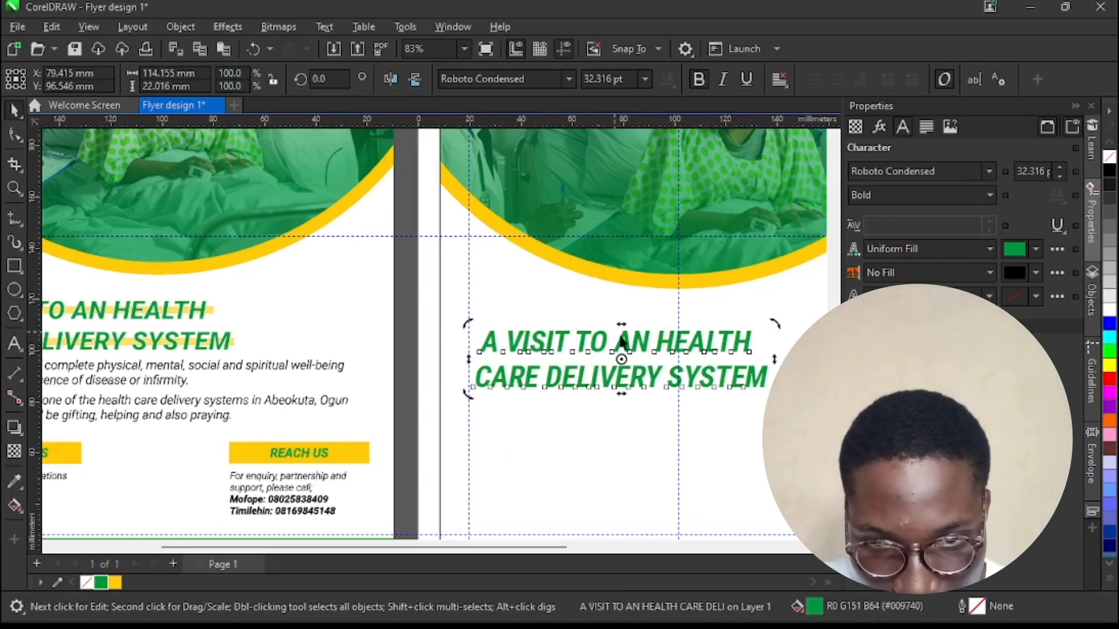
{"action": "left_click_drag", "start_coordinate": [619, 322], "coordinate": [623, 351]}
{"action": "key", "text": "ctrl+z"}
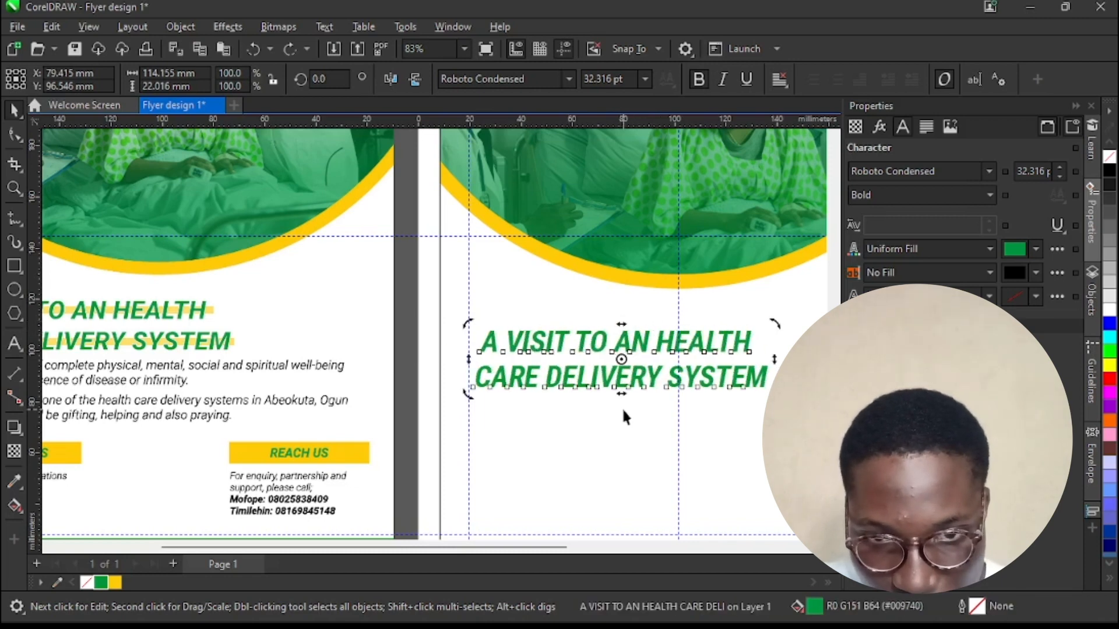
{"action": "left_click", "coordinate": [418, 355]}
Step: Move the slanted headline to about X 75.9, Y 97.1 mm so its letters line up with the vertical margin guideline
{"action": "scroll", "coordinate": [548, 389], "scroll_direction": "down", "scroll_amount": 1}
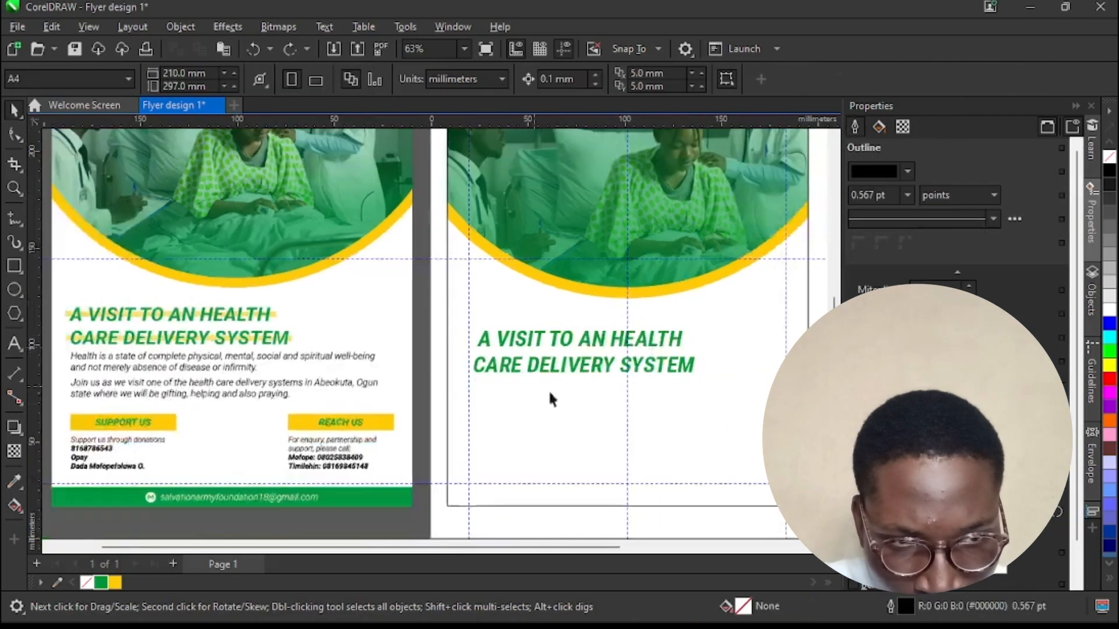
{"action": "scroll", "coordinate": [572, 391], "scroll_direction": "up", "scroll_amount": 1}
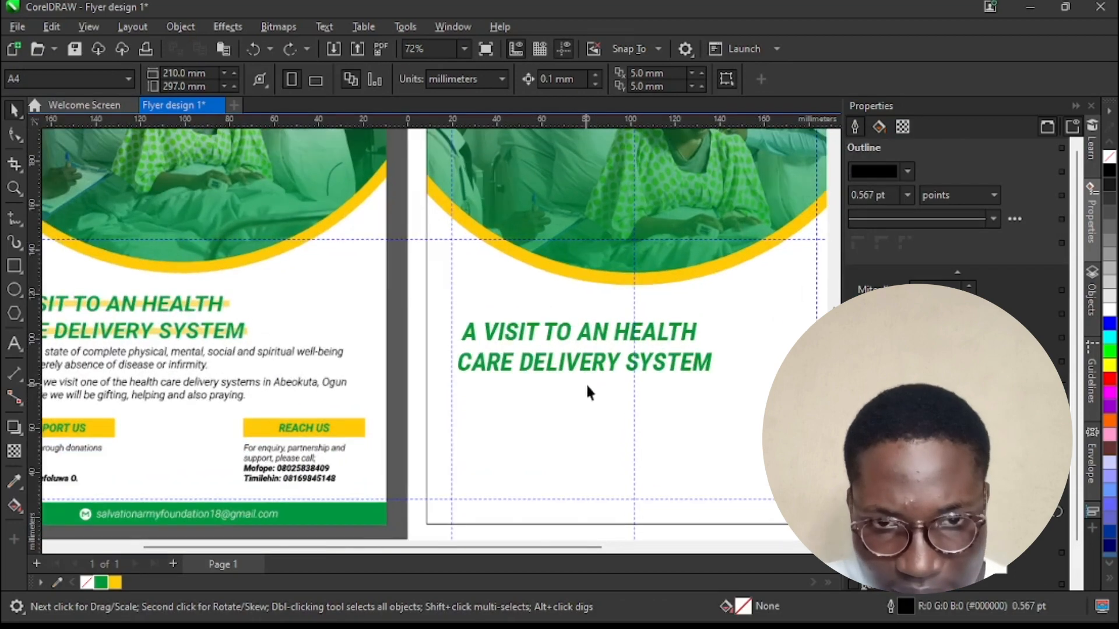
{"action": "scroll", "coordinate": [513, 364], "scroll_direction": "down", "scroll_amount": 2}
{"action": "scroll", "coordinate": [428, 373], "scroll_direction": "up", "scroll_amount": 1}
{"action": "left_click", "coordinate": [507, 359]}
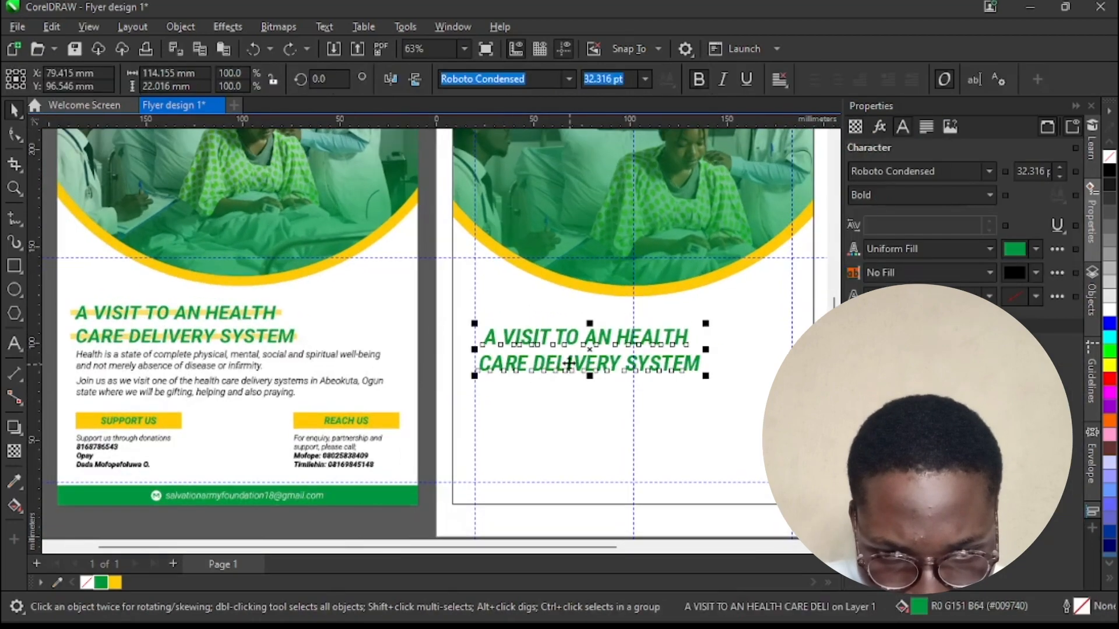
{"action": "left_click_drag", "start_coordinate": [590, 352], "coordinate": [580, 355]}
{"action": "scroll", "coordinate": [505, 388], "scroll_direction": "up", "scroll_amount": 2}
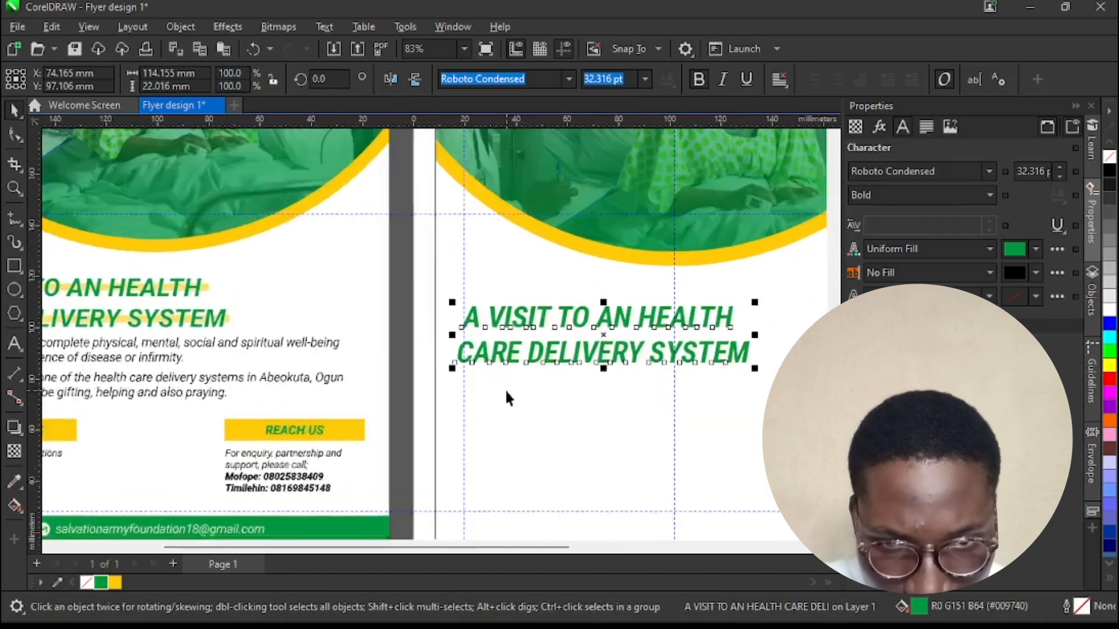
{"action": "key", "text": "Right"}
{"action": "key", "text": "Right"}
{"action": "key", "text": "Right"}
{"action": "key", "text": "Right"}
{"action": "key", "text": "Right"}
{"action": "key", "text": "Right"}
{"action": "key", "text": "Right"}
{"action": "key", "text": "Right"}
{"action": "key", "text": "Right"}
{"action": "key", "text": "Right"}
{"action": "key", "text": "Right"}
{"action": "key", "text": "Right"}
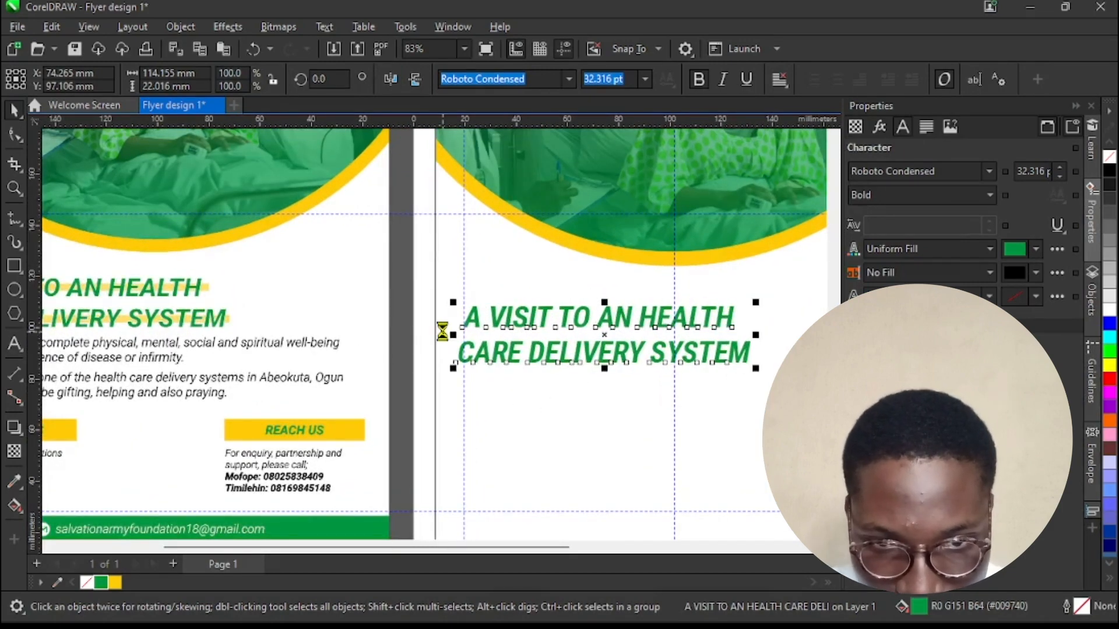
{"action": "key", "text": "Right"}
{"action": "key", "text": "Right"}
{"action": "key", "text": "Right"}
{"action": "key", "text": "Right"}
{"action": "key", "text": "Right"}
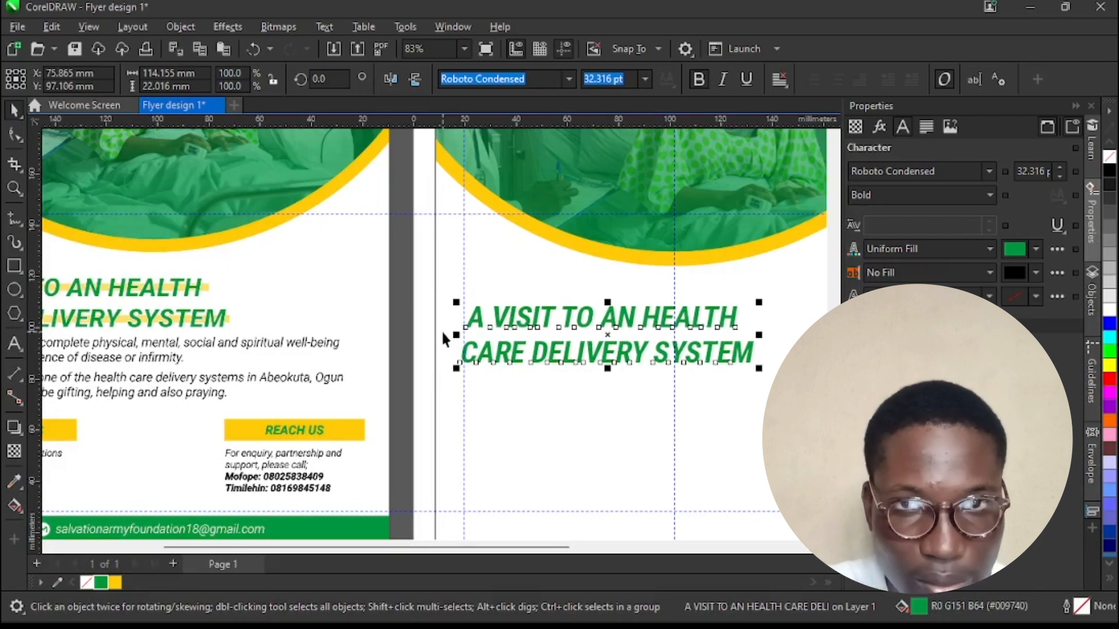
Step: Draw a rectangle about 117.5 × 4.1 mm across the headline's first line, fill it with the sampled yellow and remove its outline
{"action": "left_click", "coordinate": [13, 266]}
{"action": "scroll", "coordinate": [458, 314], "scroll_direction": "up", "scroll_amount": 2}
{"action": "left_click_drag", "start_coordinate": [445, 310], "coordinate": [721, 321]}
{"action": "key", "text": "space"}
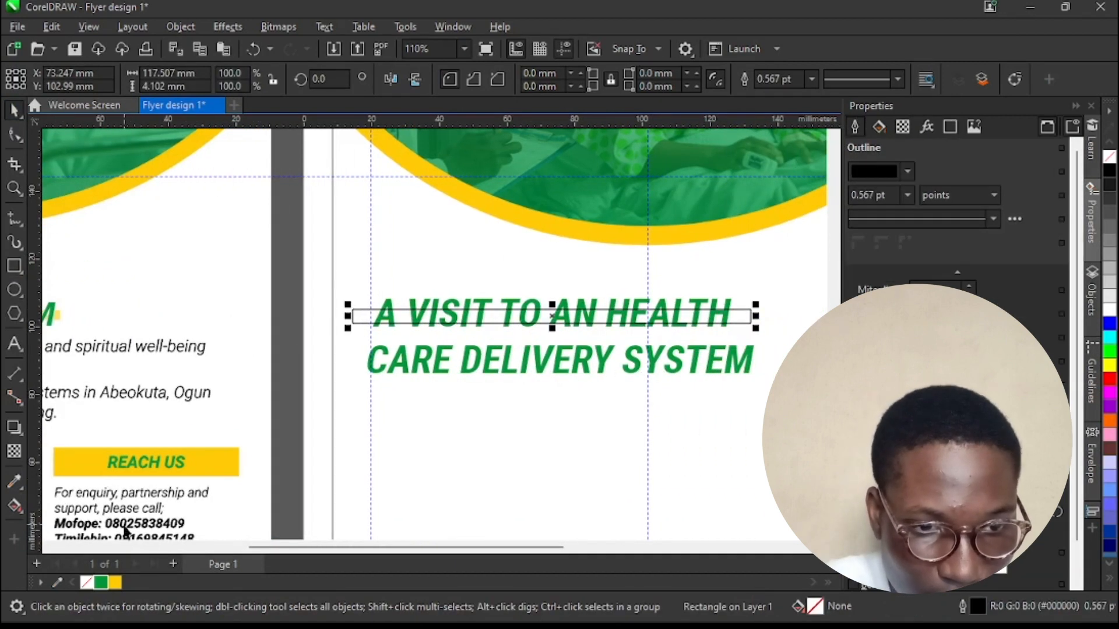
{"action": "left_click", "coordinate": [114, 583]}
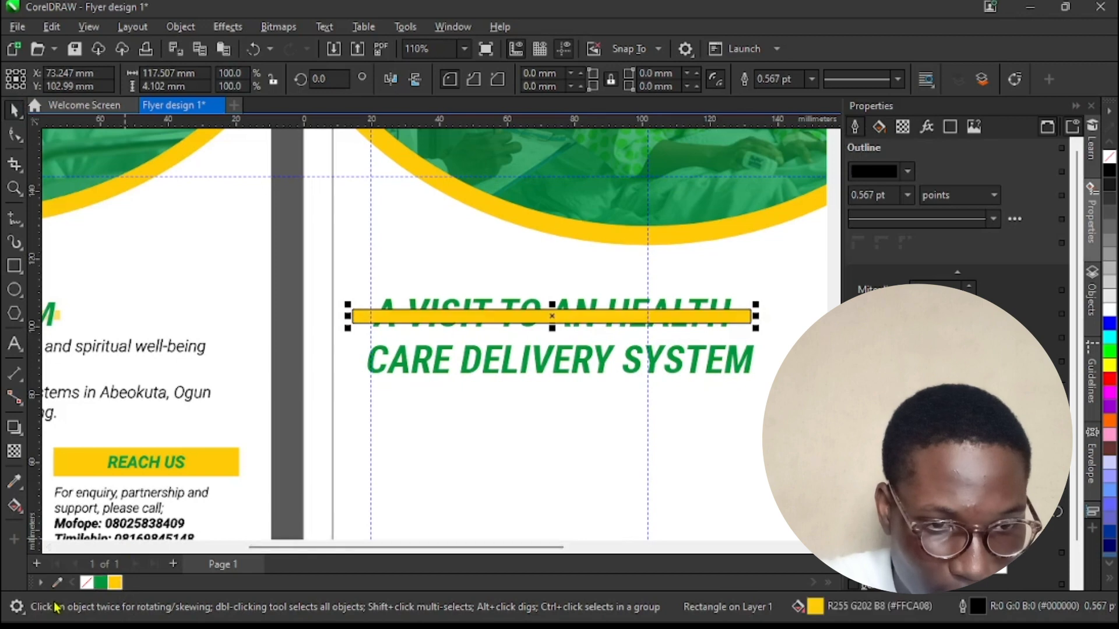
{"action": "right_click", "coordinate": [87, 583]}
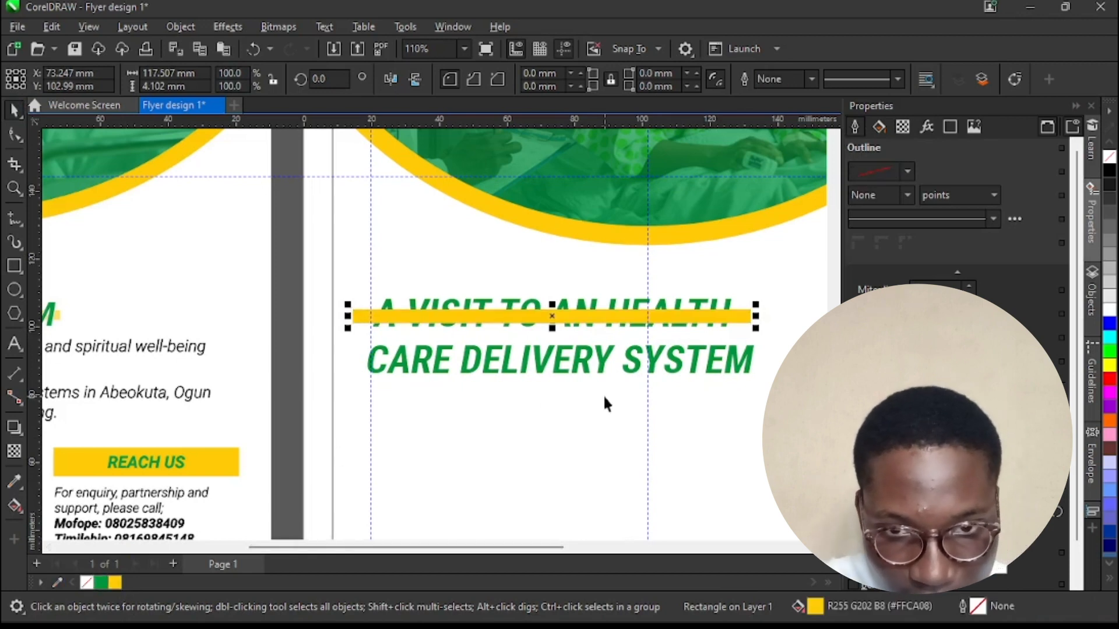
Step: Duplicate the yellow bar onto the headline's second line and stretch it to about 122 mm wide
{"action": "key", "text": "ctrl+d"}
{"action": "left_click_drag", "start_coordinate": [594, 298], "coordinate": [562, 368]}
{"action": "left_click_drag", "start_coordinate": [763, 361], "coordinate": [779, 361]}
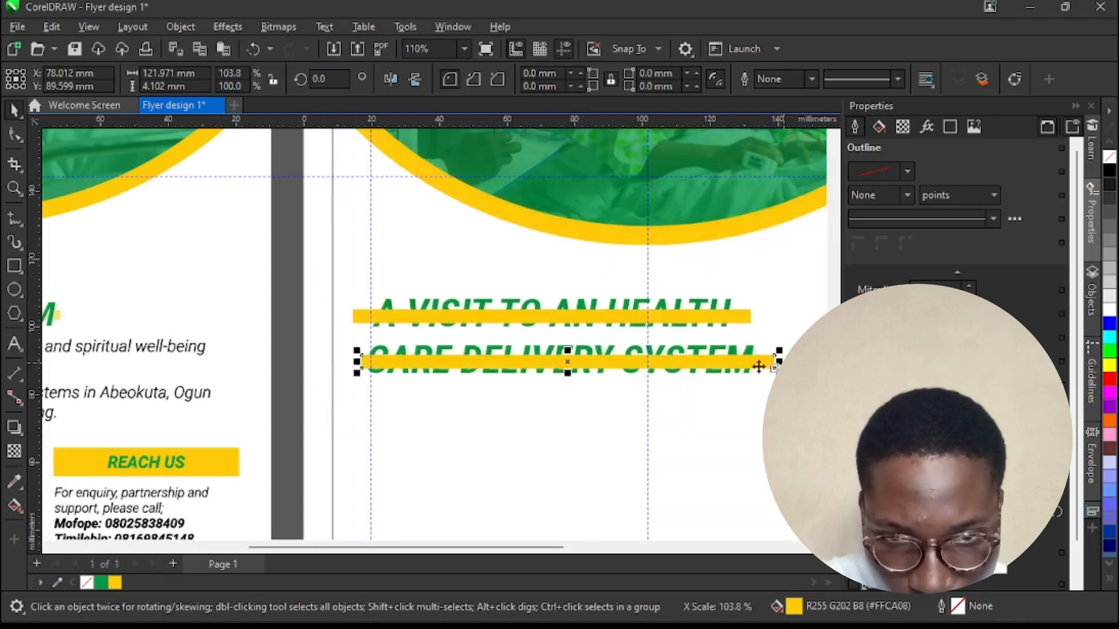
Step: Bring the headline text to the front of the two yellow bars and compare it with the reference flyer
{"action": "scroll", "coordinate": [518, 373], "scroll_direction": "up", "scroll_amount": 1}
{"action": "left_click", "coordinate": [539, 292]}
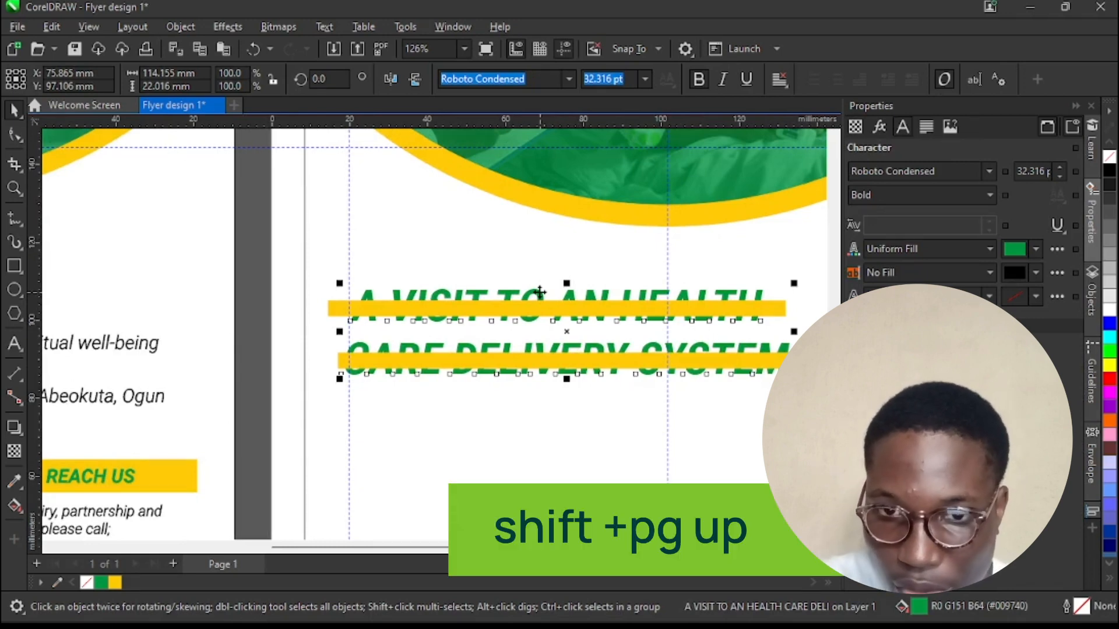
{"action": "key", "text": "shift+Page_Up"}
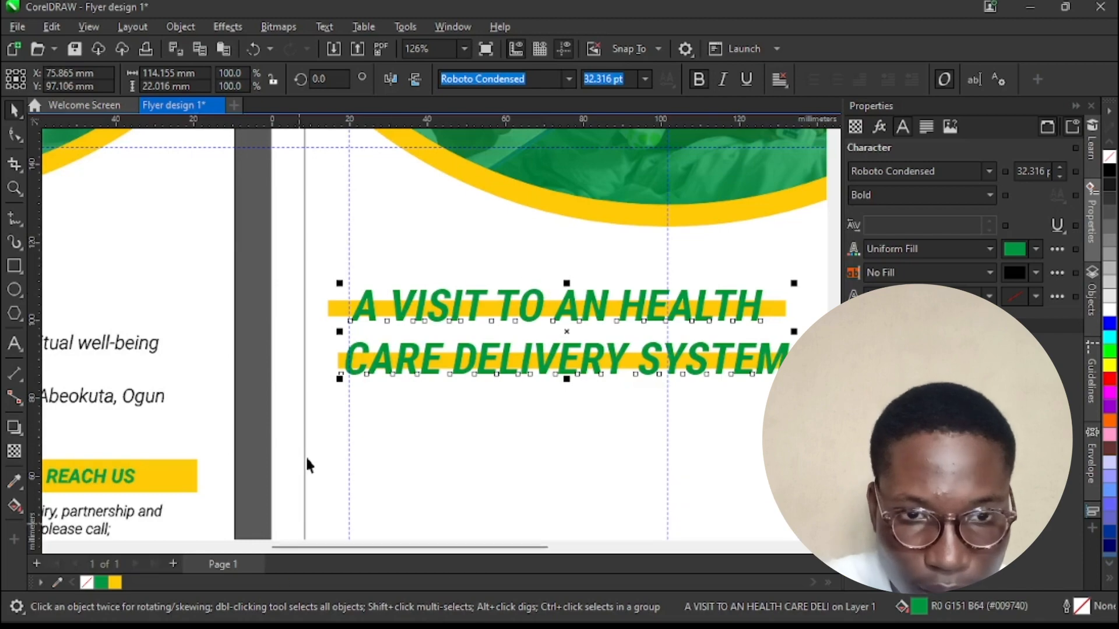
{"action": "left_click", "coordinate": [479, 333]}
{"action": "scroll", "coordinate": [479, 333], "scroll_direction": "down", "scroll_amount": 3}
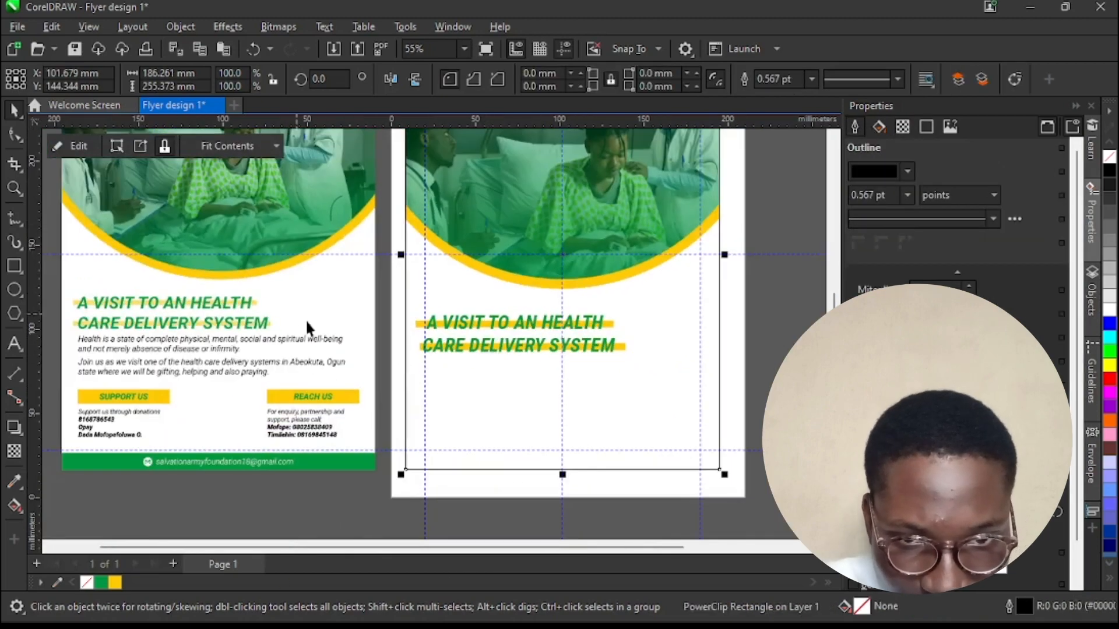
Step: Add a vertical guideline at about X 17 mm, flush with the start of the second line's yellow bar
{"action": "scroll", "coordinate": [487, 361], "scroll_direction": "up", "scroll_amount": 3}
{"action": "left_click_drag", "start_coordinate": [33, 235], "coordinate": [410, 341]}
{"action": "scroll", "coordinate": [429, 290], "scroll_direction": "up", "scroll_amount": 2}
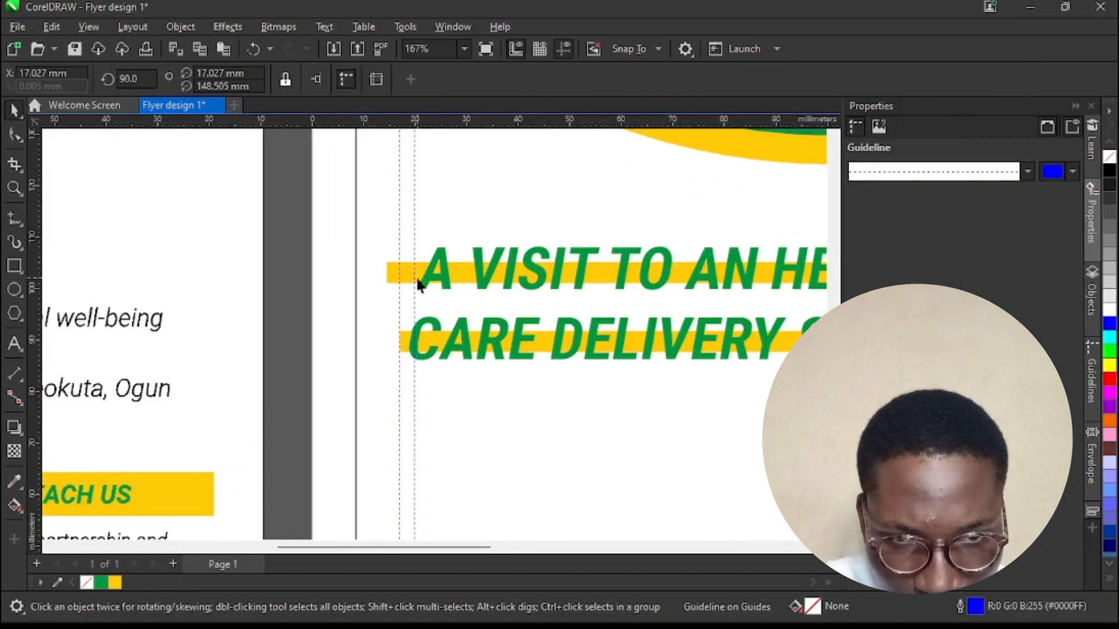
Step: Nudge the first line's yellow bar to about X 75.4, Y 103.4 mm so its start meets the new guideline
{"action": "left_click", "coordinate": [408, 277]}
{"action": "key", "text": "Right"}
{"action": "key", "text": "Right"}
{"action": "key", "text": "Right"}
{"action": "key", "text": "Right"}
{"action": "key", "text": "Right"}
{"action": "key", "text": "Right"}
{"action": "key", "text": "Right"}
{"action": "key", "text": "Right"}
{"action": "key", "text": "Right"}
{"action": "key", "text": "Right"}
{"action": "key", "text": "Right"}
{"action": "key", "text": "Right"}
{"action": "key", "text": "Right"}
{"action": "key", "text": "Right"}
{"action": "key", "text": "Right"}
{"action": "key", "text": "Right"}
{"action": "key", "text": "Right"}
{"action": "key", "text": "Right"}
{"action": "key", "text": "Right"}
{"action": "key", "text": "Right"}
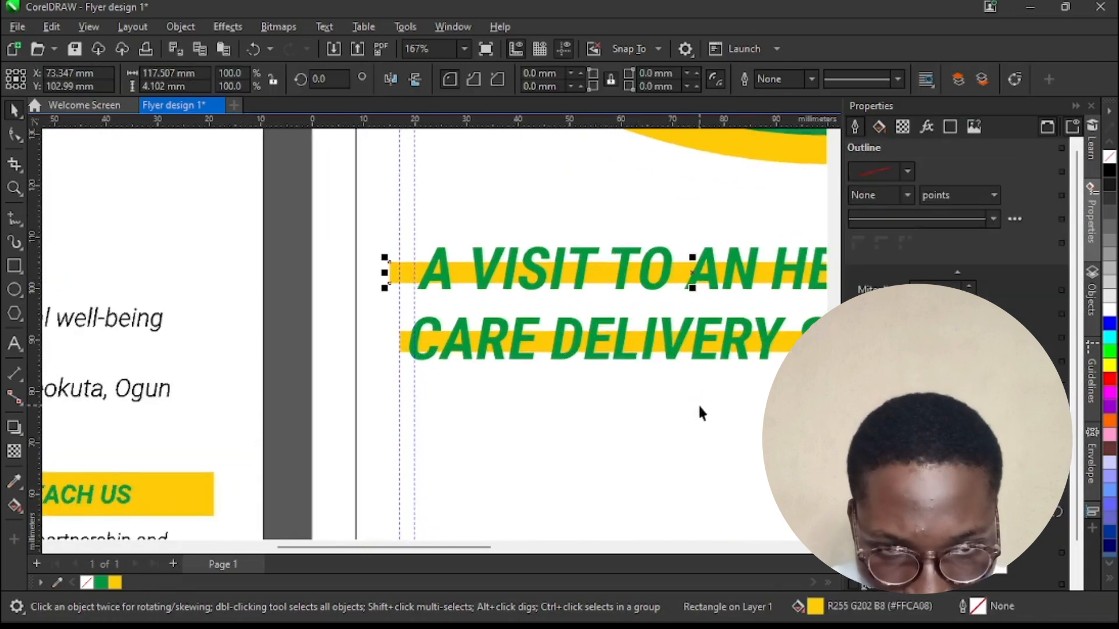
{"action": "key", "text": "Up"}
{"action": "key", "text": "Up"}
{"action": "key", "text": "Up"}
{"action": "key", "text": "Up"}
{"action": "key", "text": "Right"}
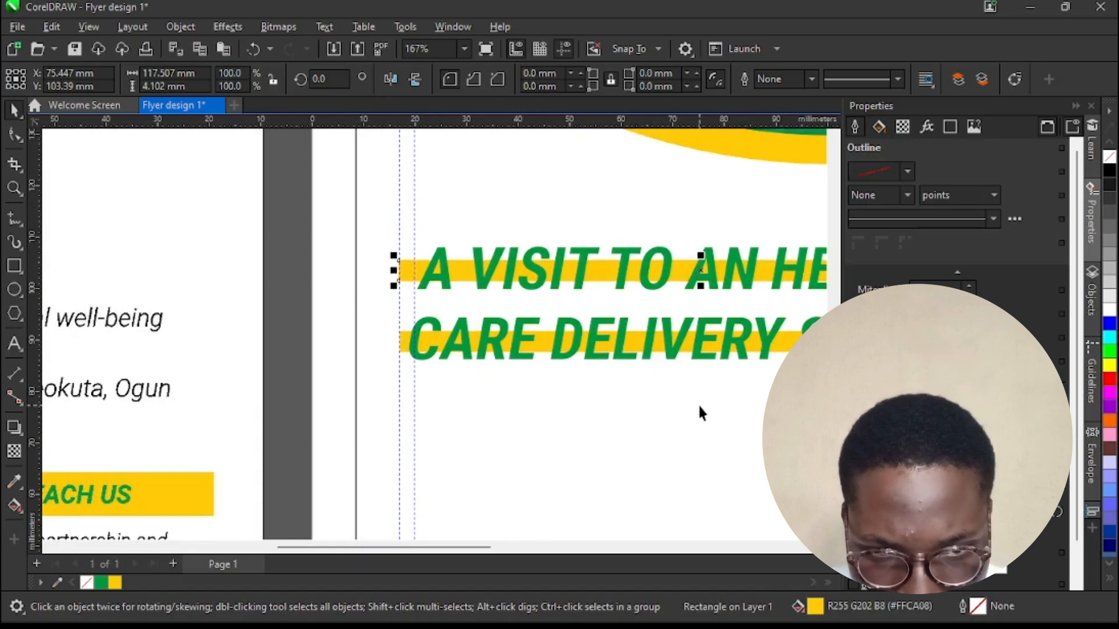
Step: Shorten the first line's yellow bar to about 112.5 mm and the second line's bar to about 118.2 mm wide
{"action": "scroll", "coordinate": [399, 373], "scroll_direction": "down", "scroll_amount": 1}
{"action": "scroll", "coordinate": [432, 365], "scroll_direction": "down", "scroll_amount": 1}
{"action": "scroll", "coordinate": [593, 315], "scroll_direction": "up", "scroll_amount": 1}
{"action": "left_click_drag", "start_coordinate": [744, 292], "coordinate": [721, 292]}
{"action": "left_click", "coordinate": [752, 367]}
{"action": "left_click_drag", "start_coordinate": [761, 353], "coordinate": [747, 353]}
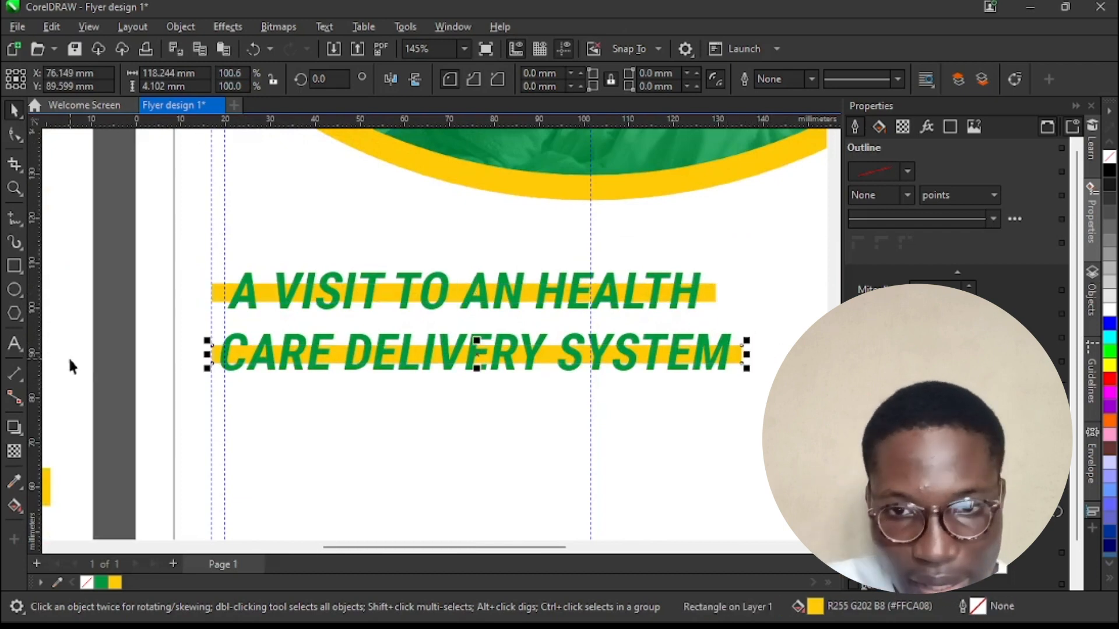
Step: Nudge the second line's yellow bar up to about Y 90.0 mm to centre it behind the letters
{"action": "left_click", "coordinate": [712, 291], "text": "shift"}
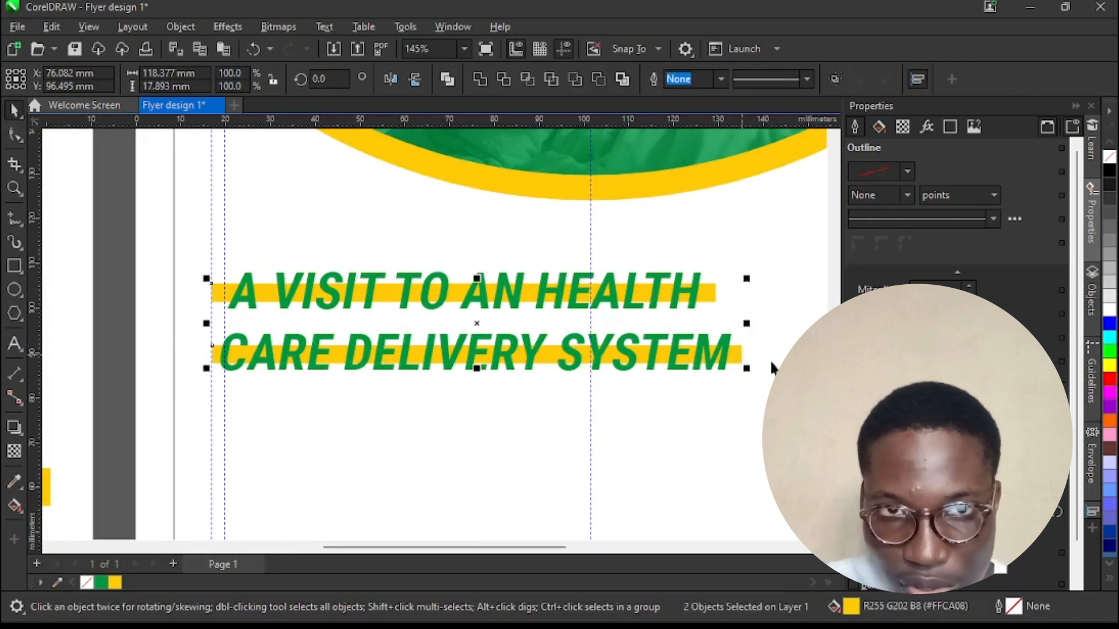
{"action": "left_click", "coordinate": [396, 408]}
{"action": "left_click", "coordinate": [740, 353]}
{"action": "key", "text": "Up"}
{"action": "key", "text": "Up"}
{"action": "key", "text": "Up"}
{"action": "key", "text": "Up"}
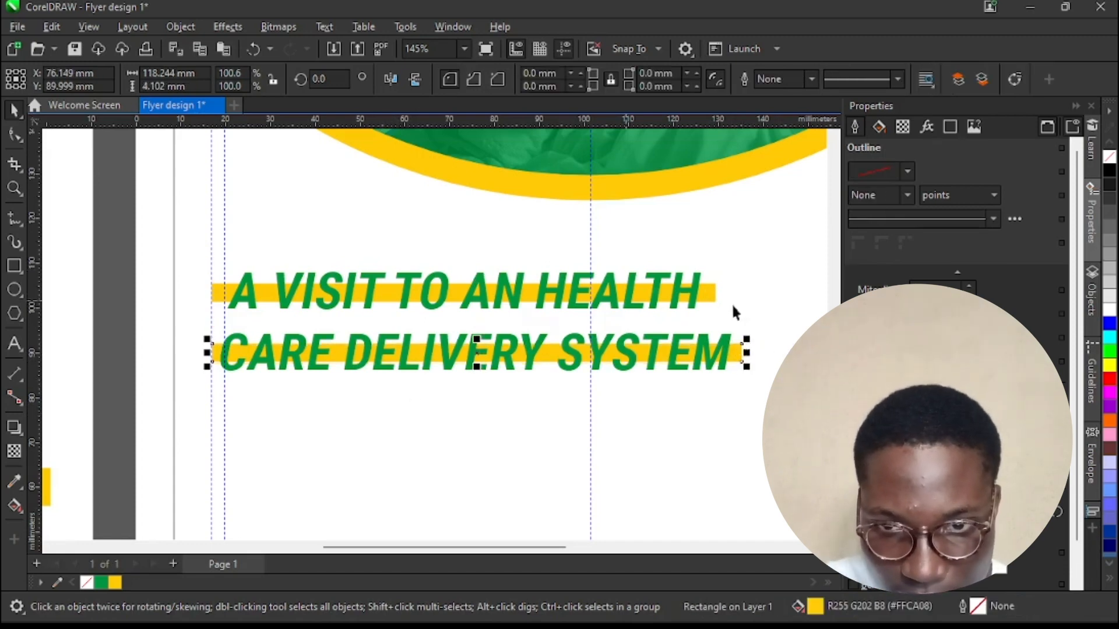
Step: Apply a uniform transparency of 43 to both yellow bars behind the headline and deselect them
{"action": "left_click", "coordinate": [711, 298]}
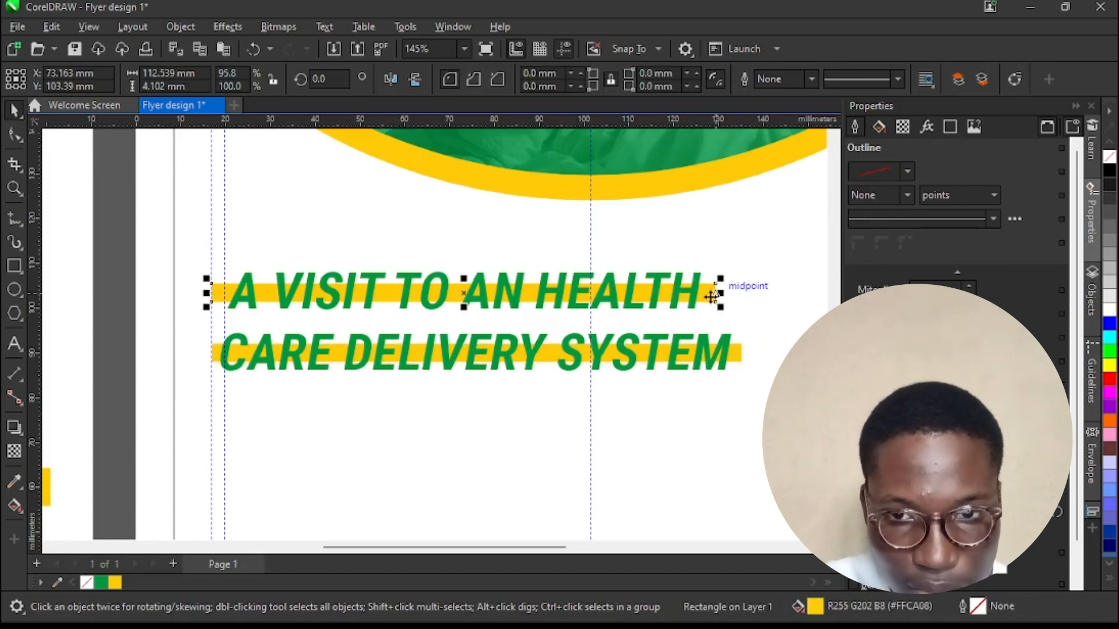
{"action": "left_click", "coordinate": [738, 354], "text": "shift"}
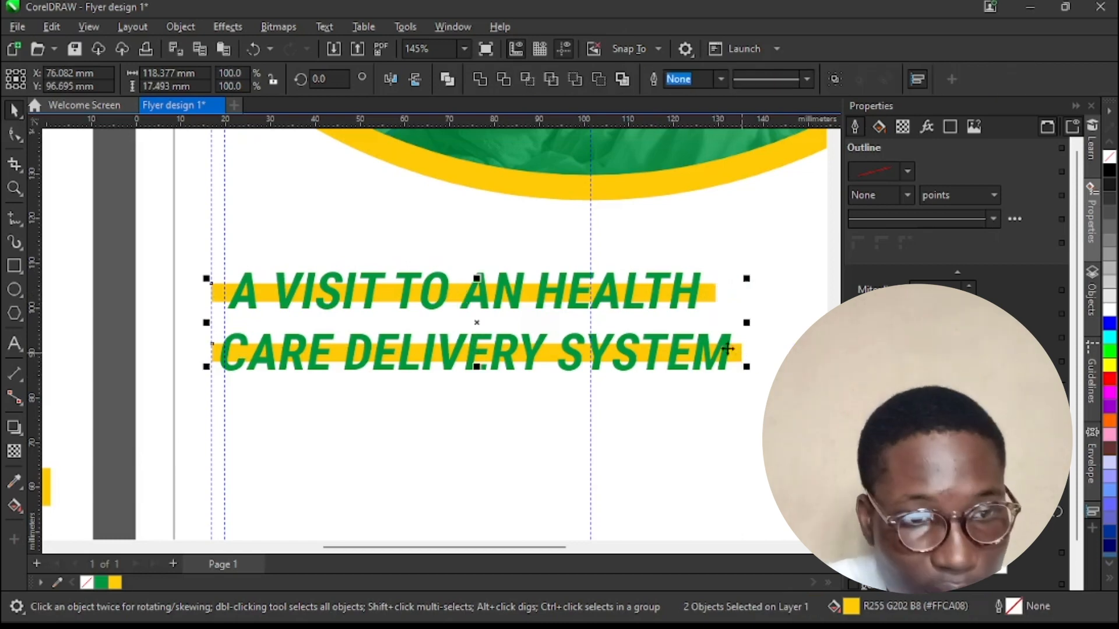
{"action": "left_click", "coordinate": [9, 454]}
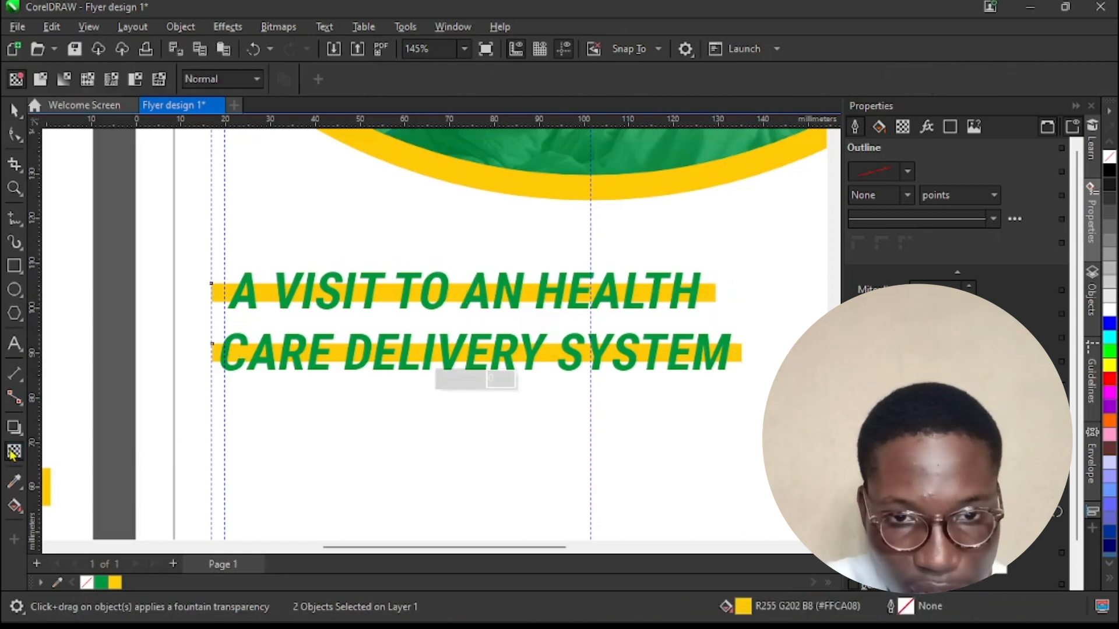
{"action": "left_click", "coordinate": [458, 379]}
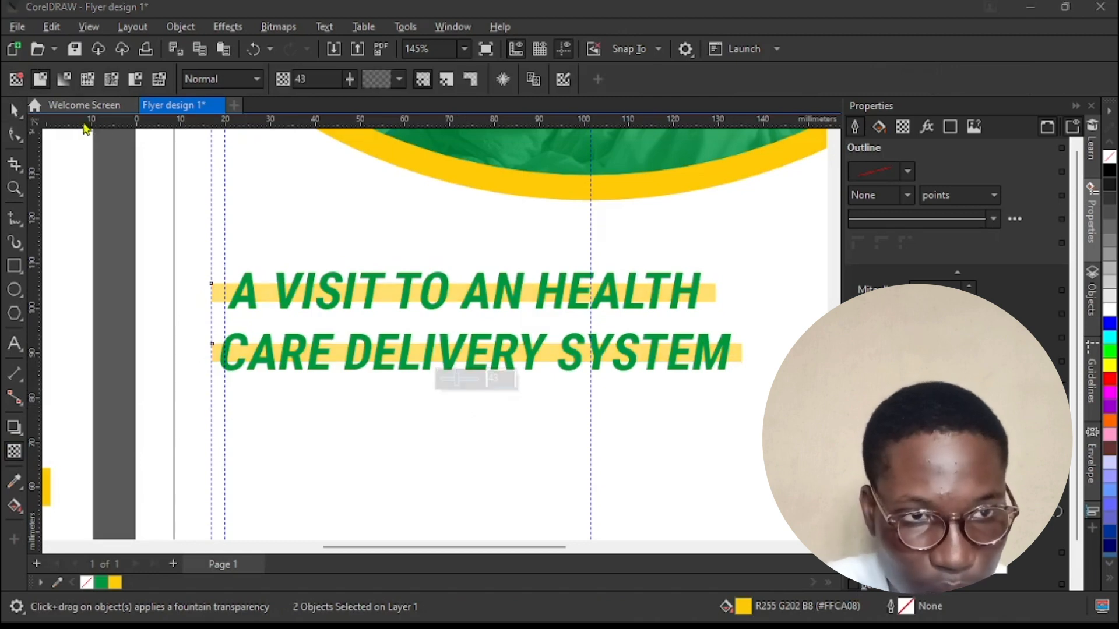
{"action": "left_click", "coordinate": [15, 111]}
{"action": "scroll", "coordinate": [642, 380], "scroll_direction": "down", "scroll_amount": 5}
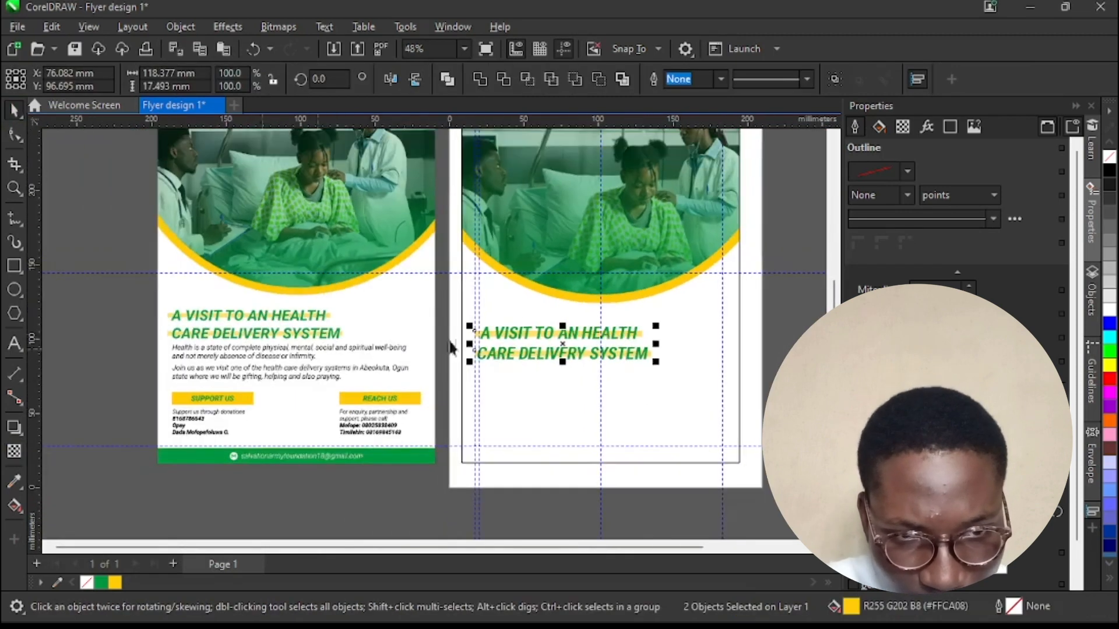
{"action": "scroll", "coordinate": [673, 446], "scroll_direction": "up", "scroll_amount": 1}
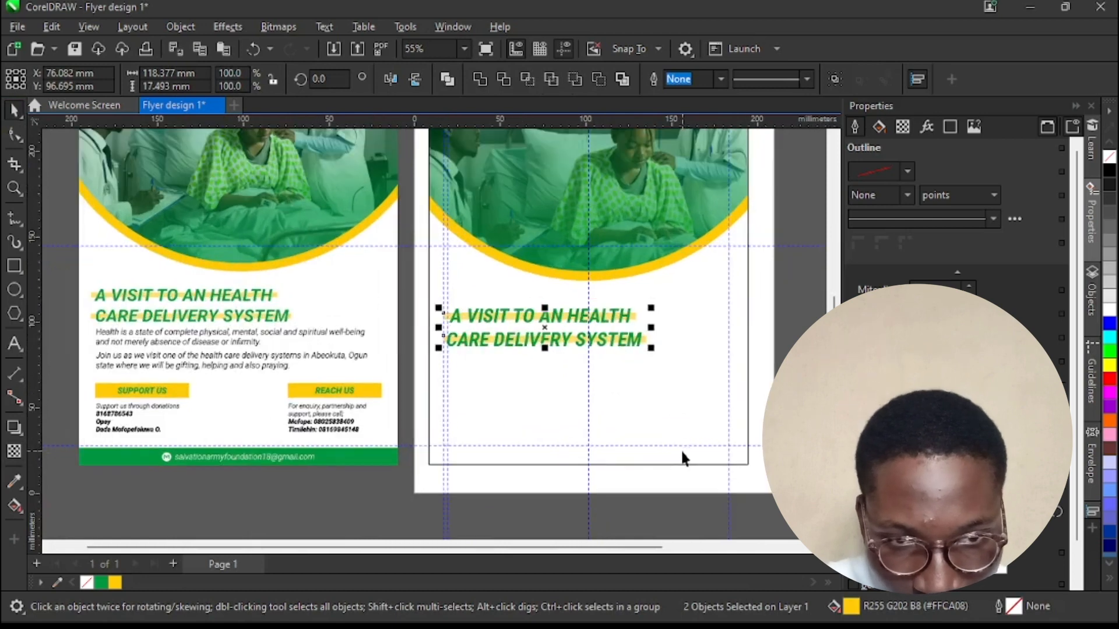
{"action": "left_click", "coordinate": [428, 371]}
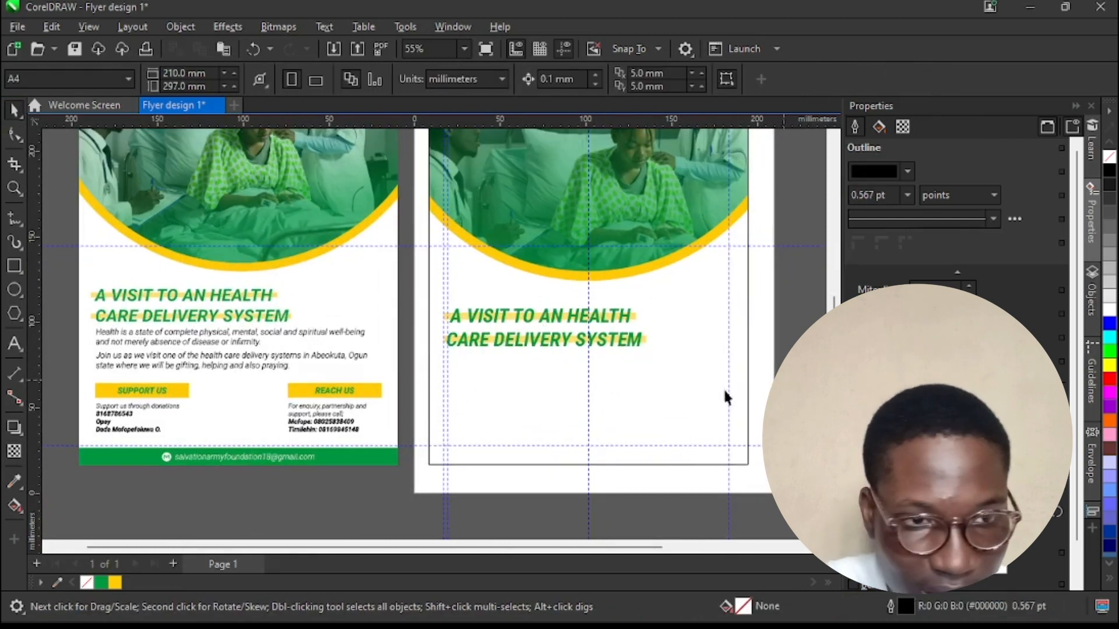
Step: Add three lines of random placeholder text in capitals directly below the headline
{"action": "left_click", "coordinate": [14, 344]}
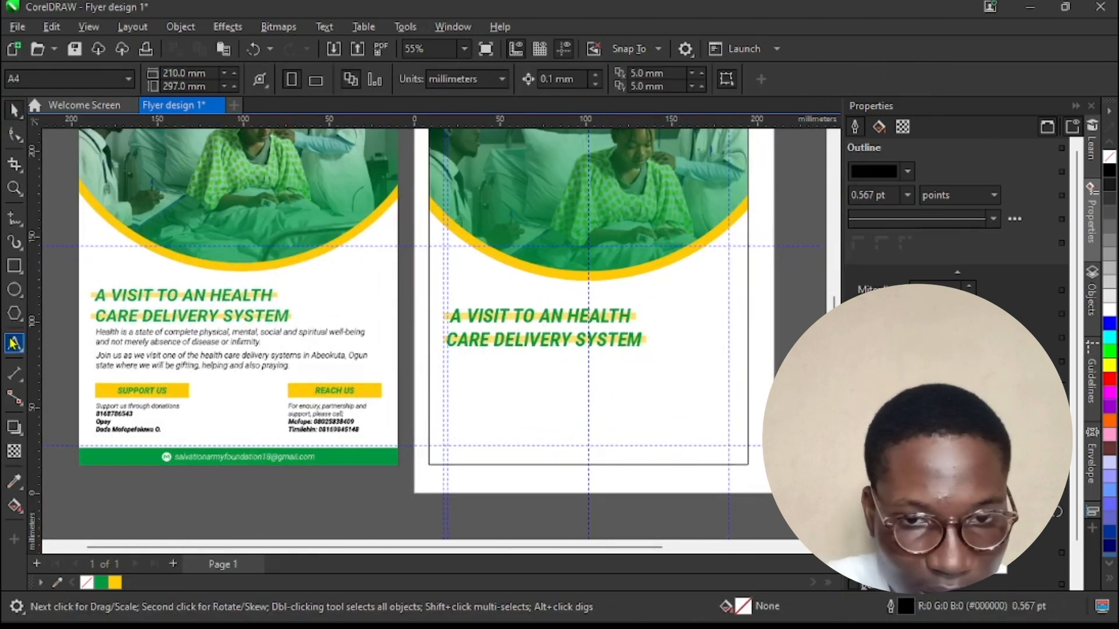
{"action": "left_click", "coordinate": [450, 371]}
{"action": "type", "text": "HBH"}
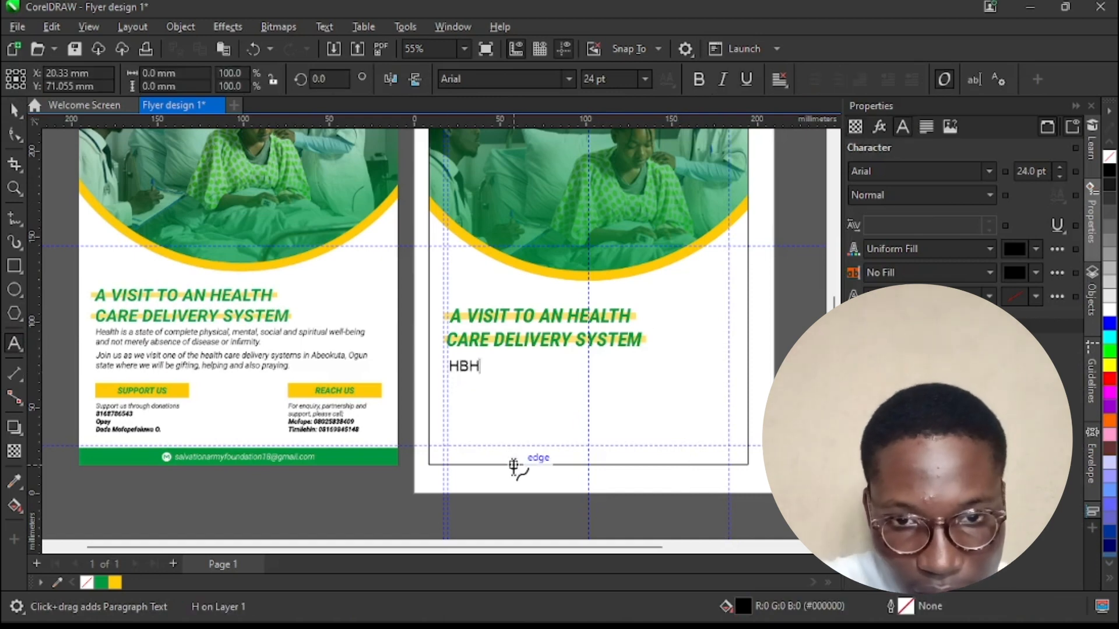
{"action": "type", "text": "BSFHBNKDJNJNFICJ"}
{"action": "key", "text": "Return"}
{"action": "type", "text": "JDNJNJNJJNJNDJSIYS"}
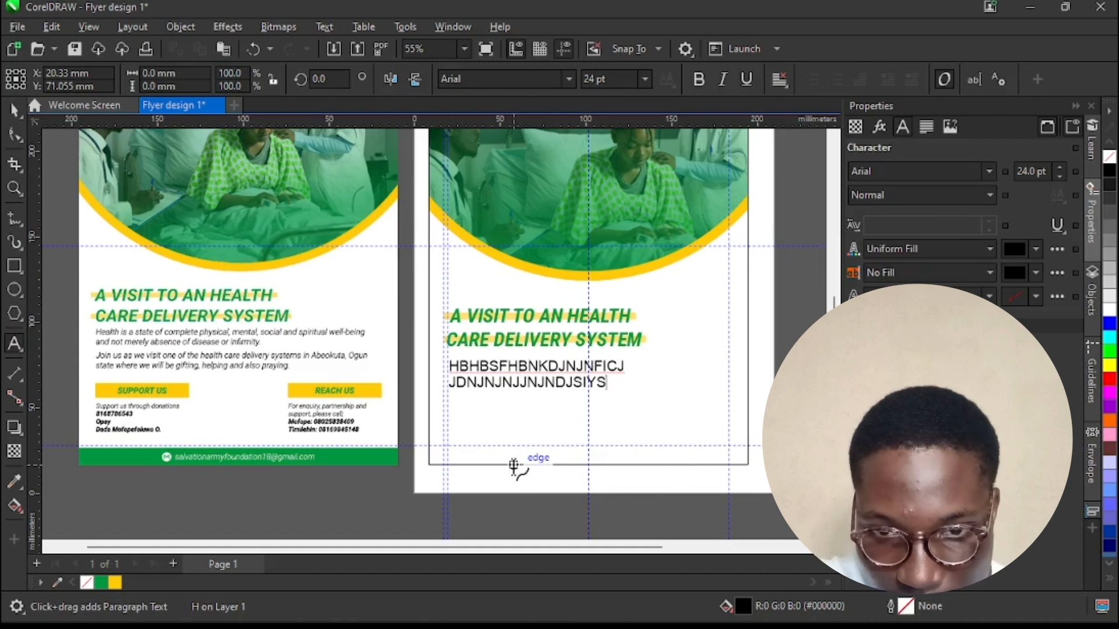
{"action": "type", "text": "UYFYUDBUYU"}
{"action": "key", "text": "Return"}
{"action": "type", "text": "HBSUY"}
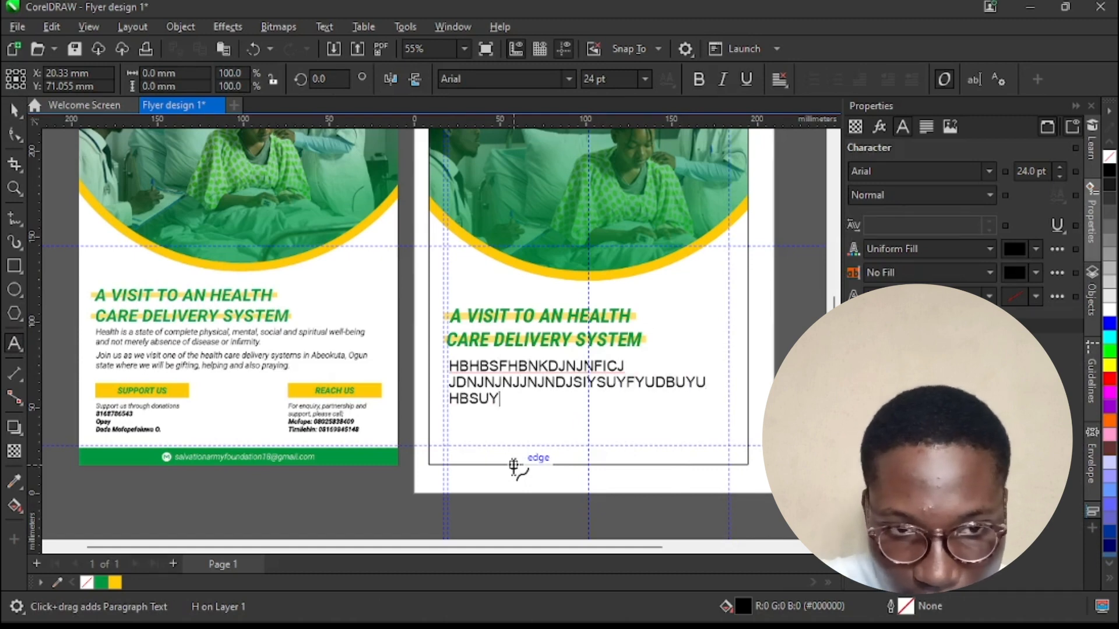
{"action": "type", "text": "FBYDNFUNIUNIDNIYBIFIFN"}
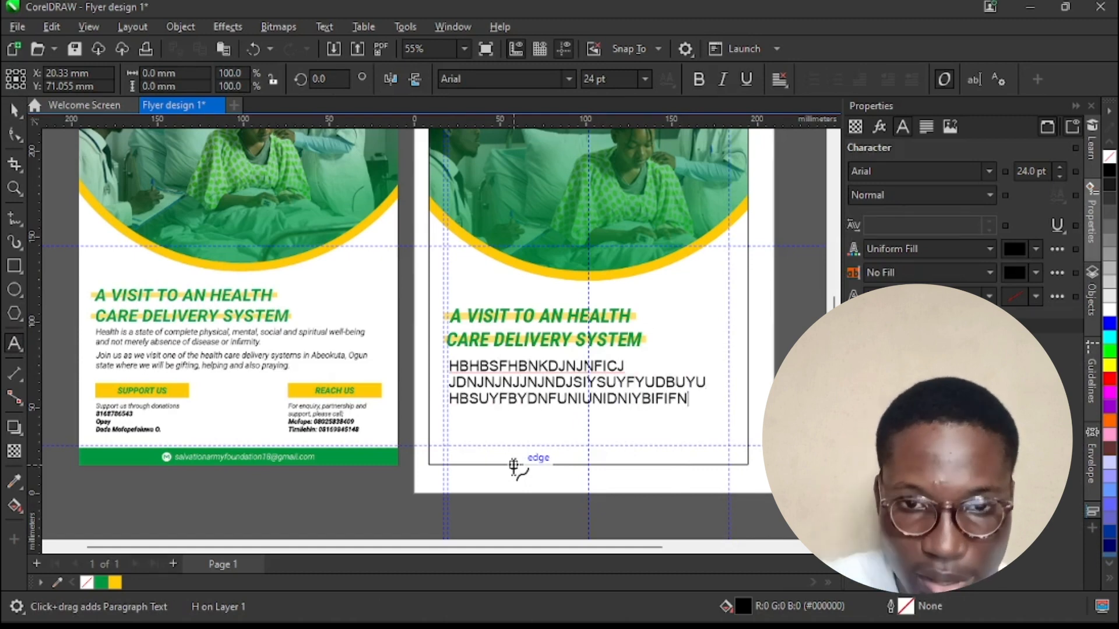
{"action": "key", "text": "Escape"}
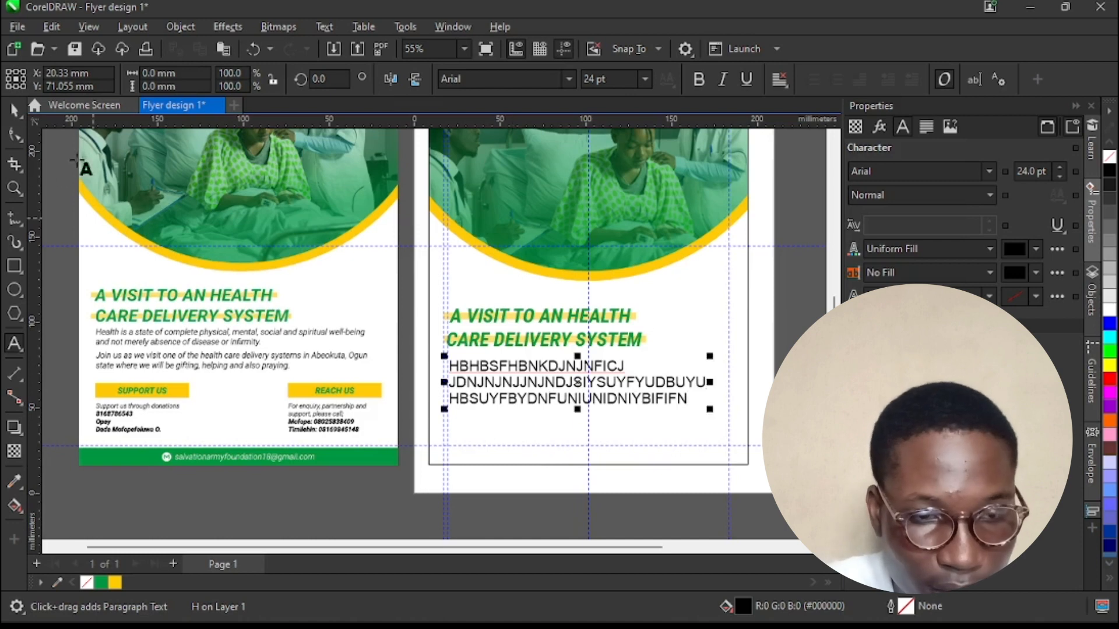
Step: Set the placeholder text's font to Roboto Condensed in the Normal-Italic style
{"action": "left_click", "coordinate": [15, 108]}
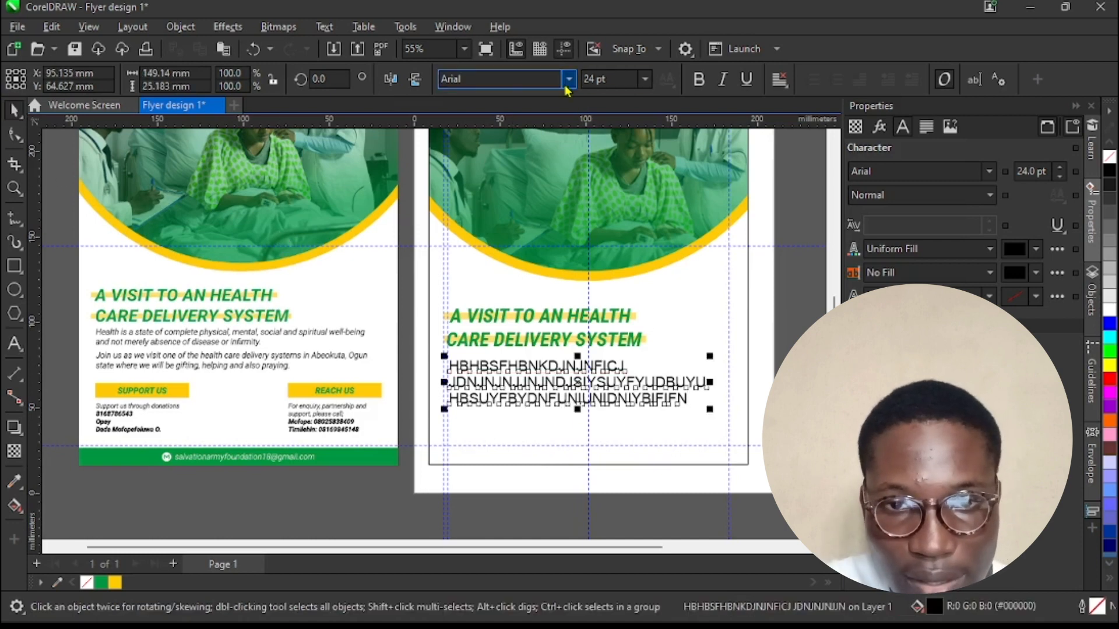
{"action": "left_click", "coordinate": [568, 79]}
{"action": "left_click", "coordinate": [560, 127]}
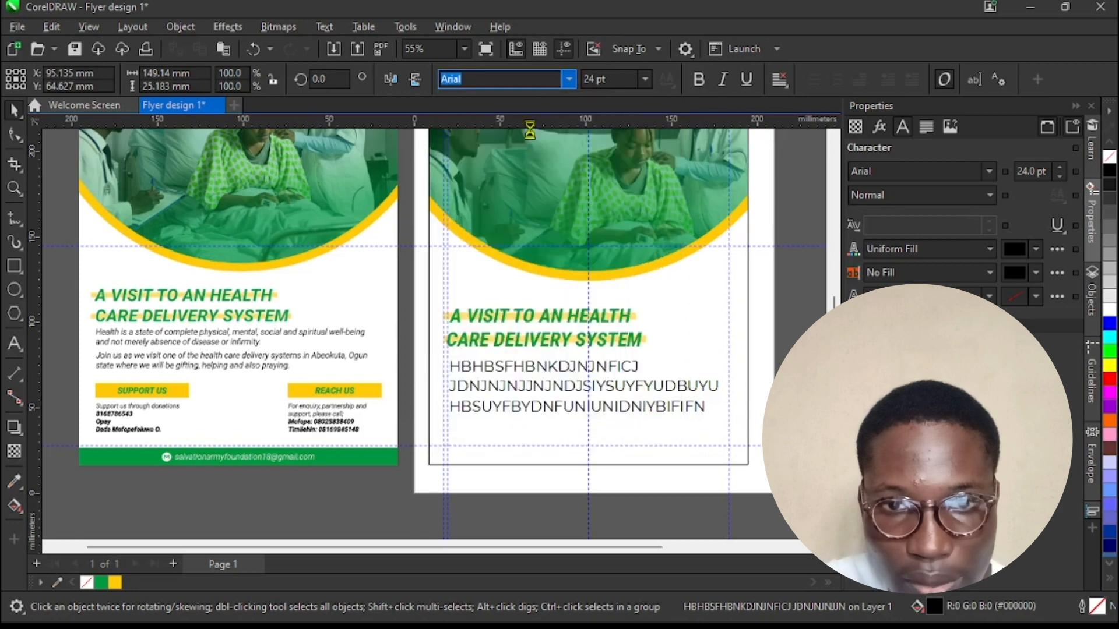
{"action": "left_click", "coordinate": [568, 79]}
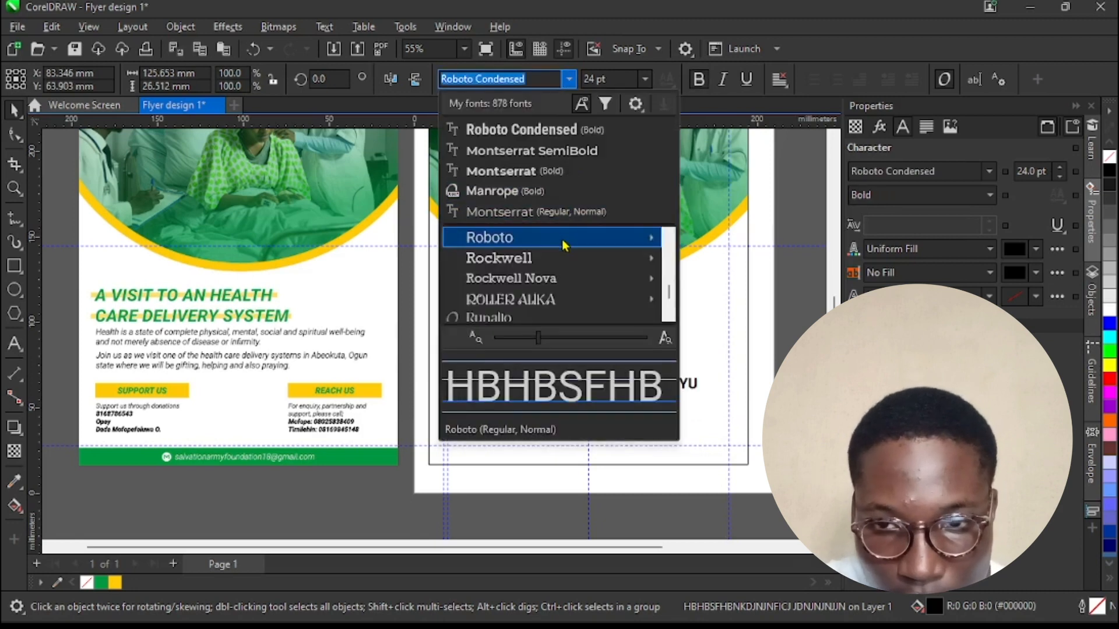
{"action": "mouse_move", "coordinate": [601, 238]}
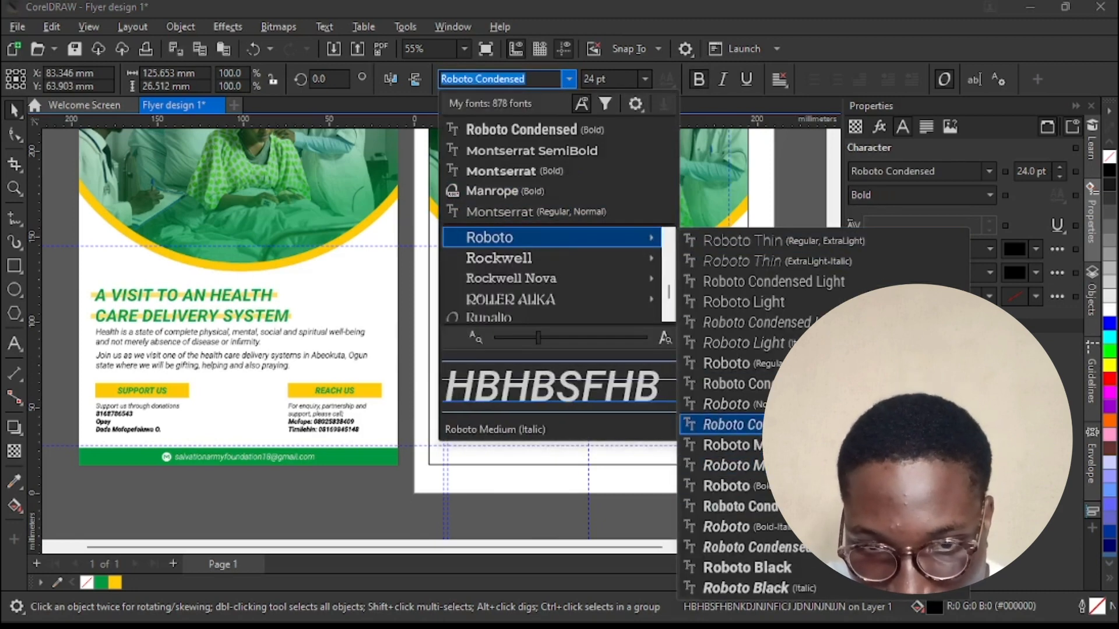
{"action": "left_click", "coordinate": [722, 424]}
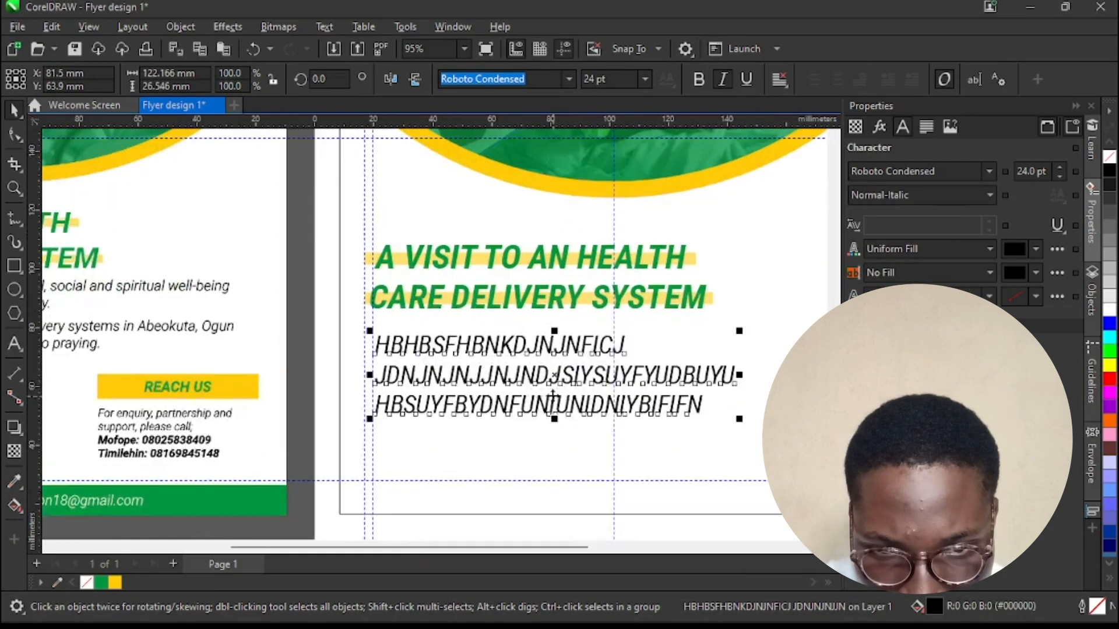
Step: Move the placeholder text closer under the headline, to about X 79.8, Y 67.3 mm, and change it to sentence case
{"action": "scroll", "coordinate": [555, 379], "scroll_direction": "up", "scroll_amount": 3}
{"action": "left_click_drag", "start_coordinate": [555, 379], "coordinate": [550, 369]}
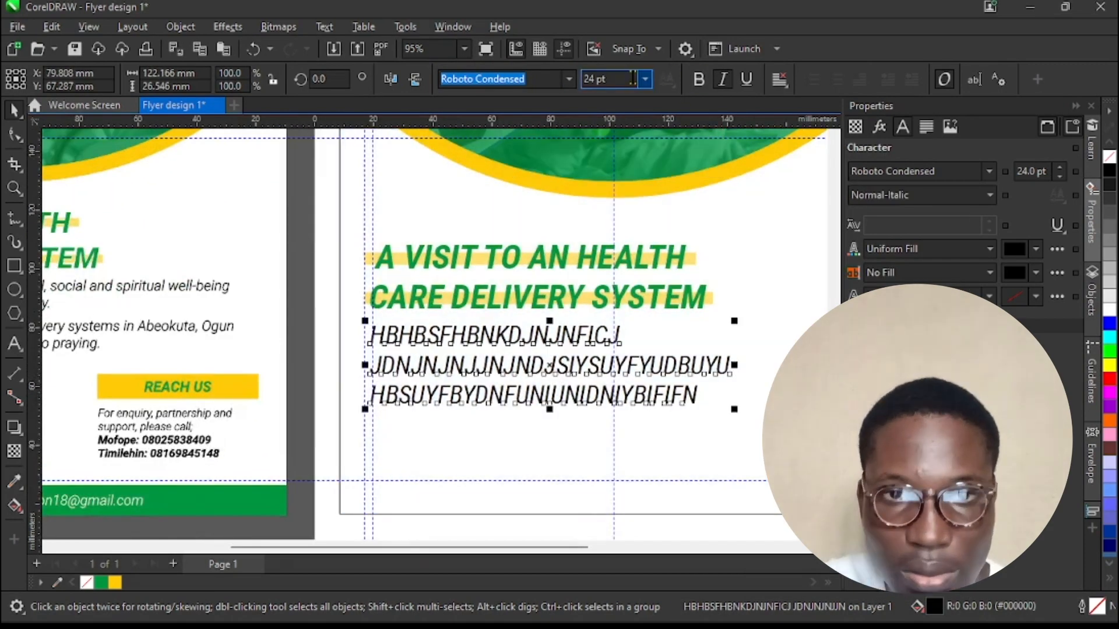
{"action": "left_click", "coordinate": [324, 30]}
{"action": "left_click", "coordinate": [366, 371]}
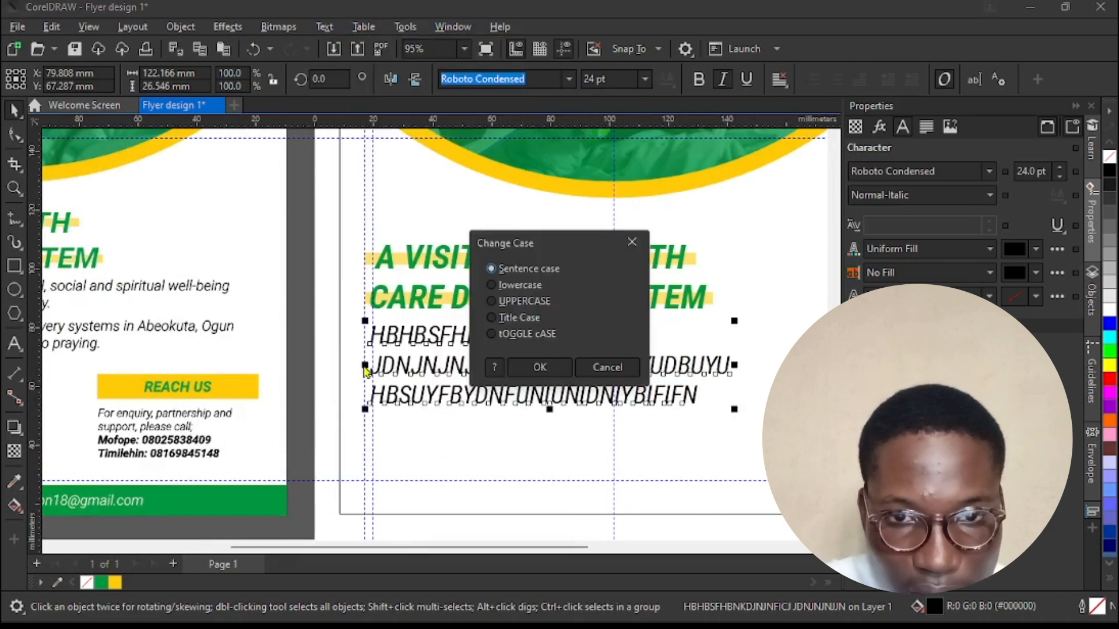
{"action": "left_click", "coordinate": [524, 367]}
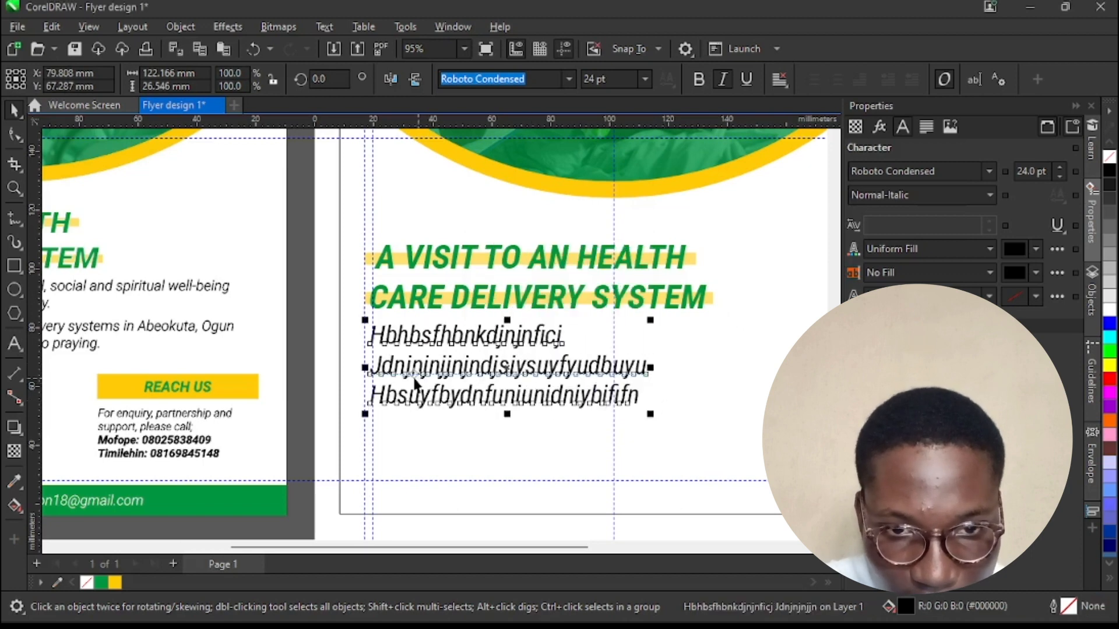
Step: Copy the placeholder text's second and third lines and paste them at the end of its first line
{"action": "double_click", "coordinate": [380, 368]}
{"action": "left_click", "coordinate": [379, 369]}
{"action": "key", "text": "ctrl+z"}
{"action": "left_click", "coordinate": [378, 370]}
{"action": "left_click_drag", "start_coordinate": [379, 369], "coordinate": [627, 392]}
{"action": "key", "text": "ctrl+c"}
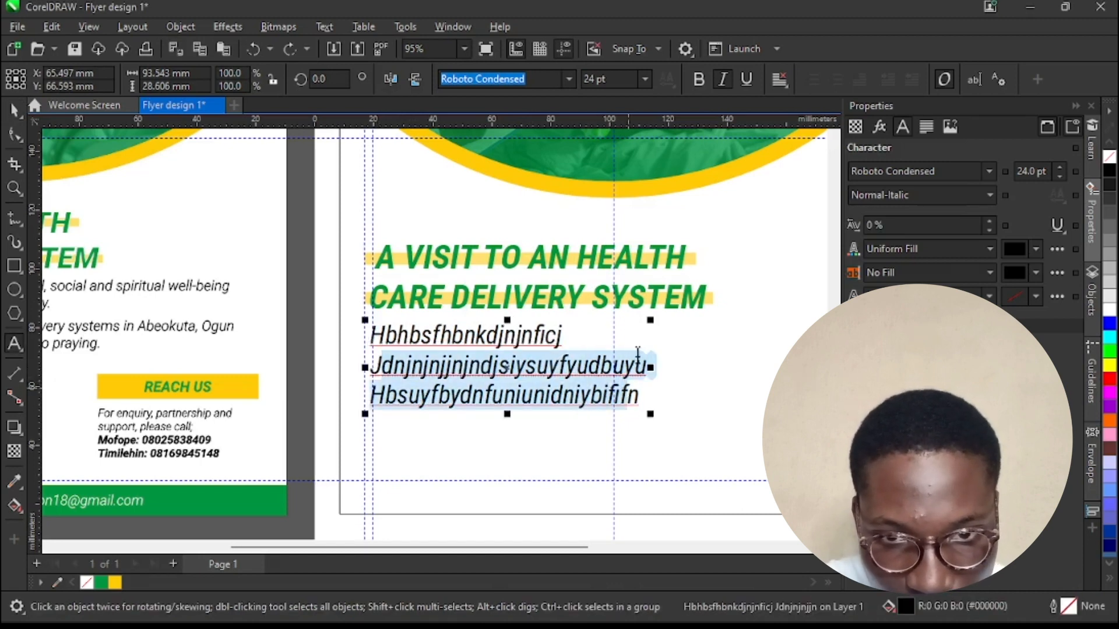
{"action": "left_click", "coordinate": [567, 338]}
{"action": "key", "text": "ctrl+v"}
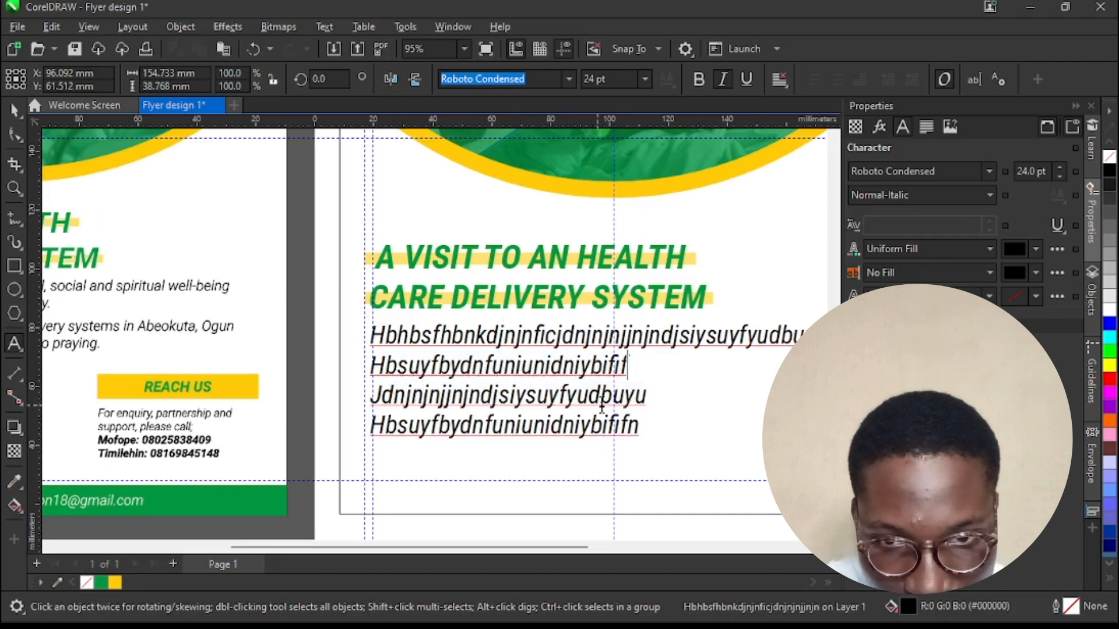
{"action": "left_click", "coordinate": [630, 370]}
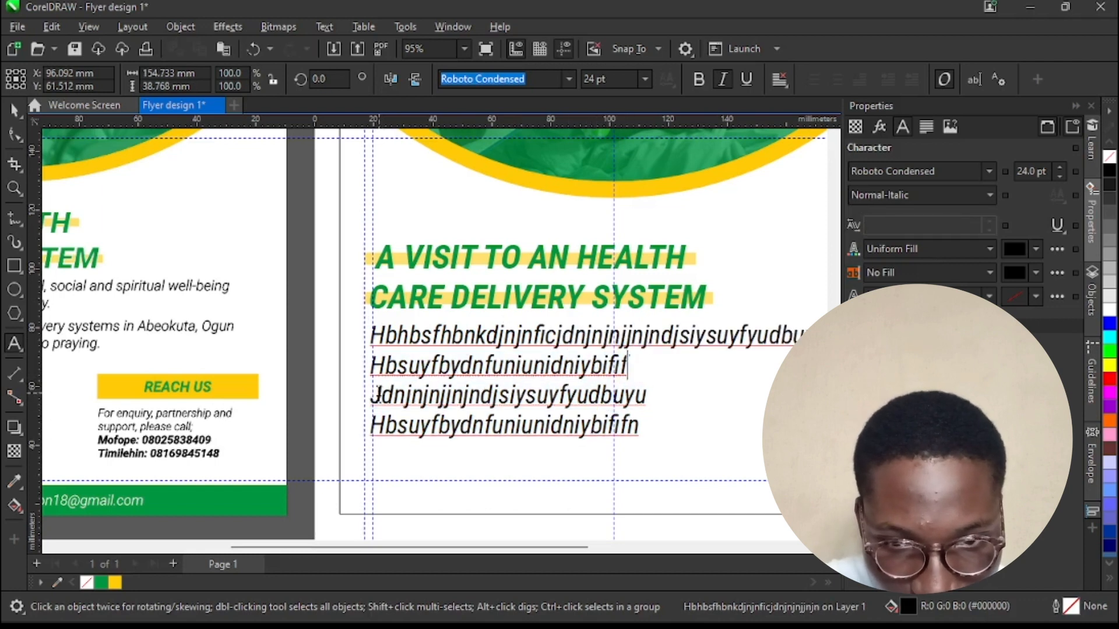
{"action": "left_click_drag", "start_coordinate": [378, 395], "coordinate": [642, 429]}
{"action": "key", "text": "Delete"}
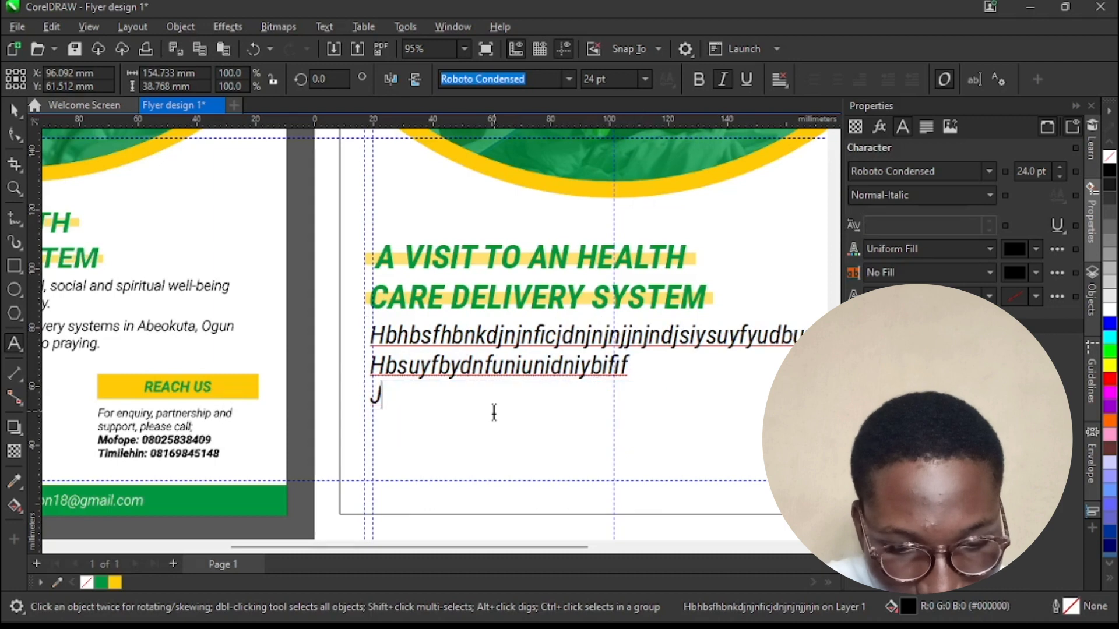
{"action": "key", "text": "ctrl+z"}
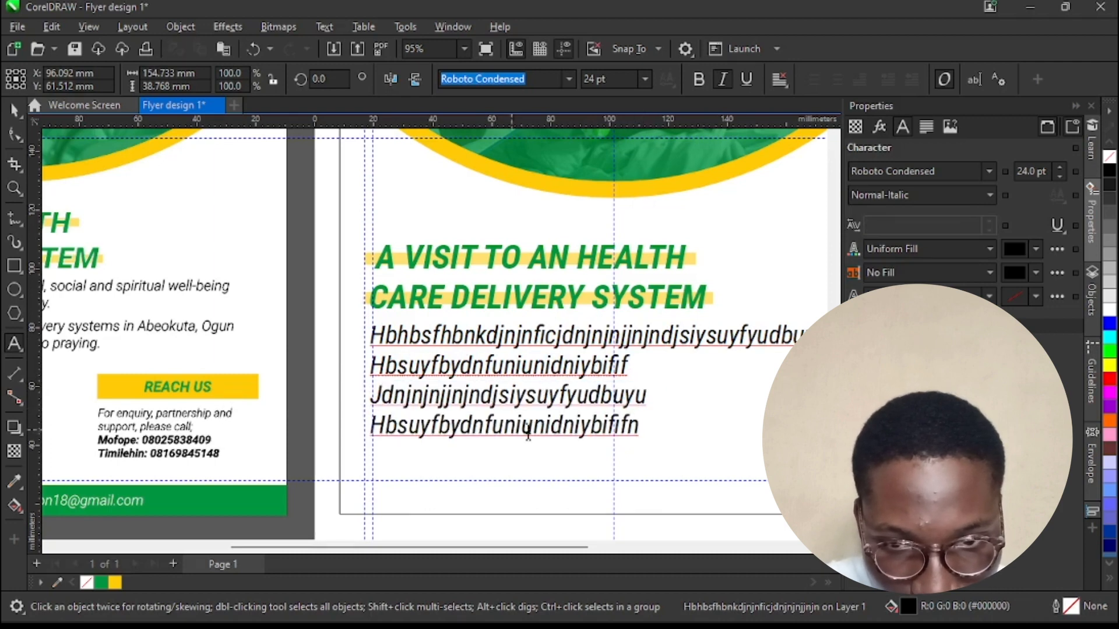
Step: Move the placeholder text's last line to the end of its third line by copying, deleting and pasting it
{"action": "double_click", "coordinate": [568, 428]}
{"action": "key", "text": "ctrl+c"}
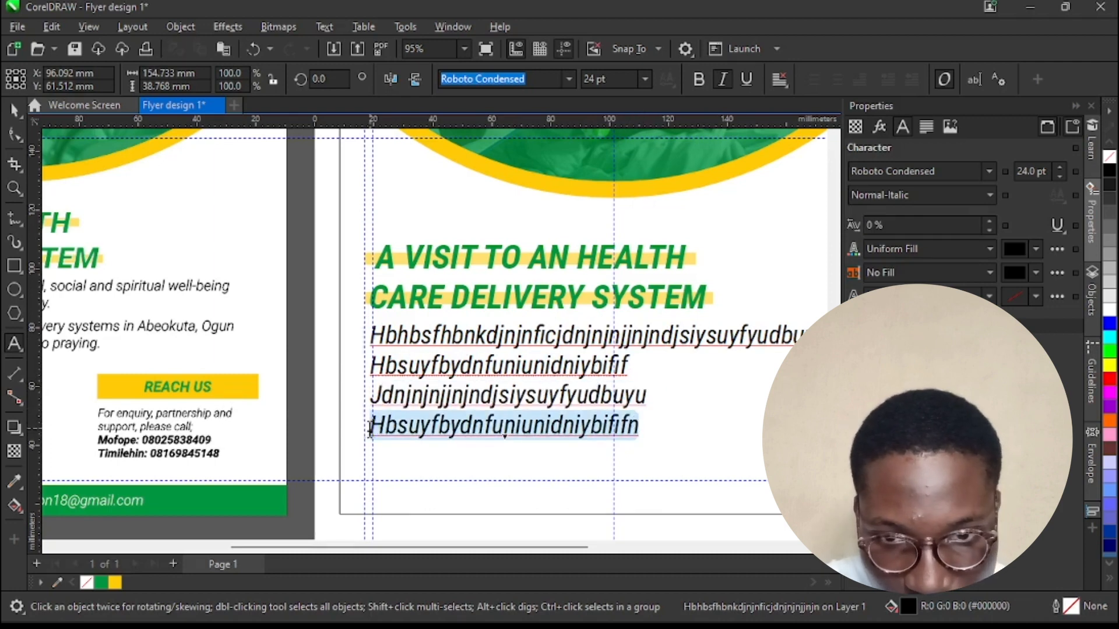
{"action": "key", "text": "Delete"}
{"action": "key", "text": "ctrl+v"}
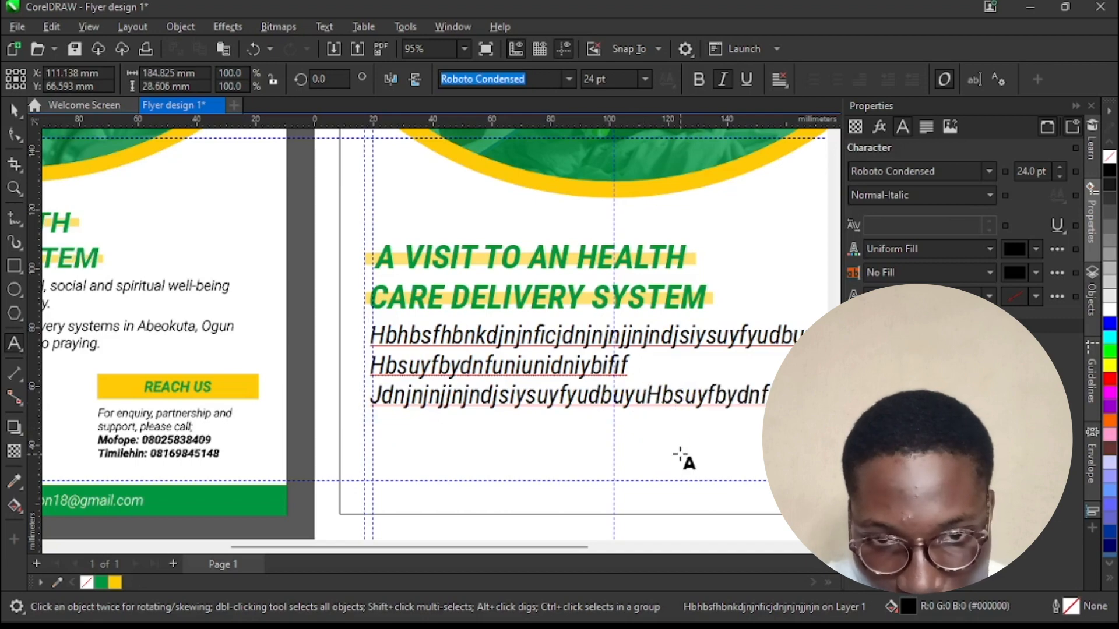
Step: Trim the overflowing end of the placeholder text's third line and paste the copied line below as a fourth line
{"action": "scroll", "coordinate": [443, 336], "scroll_direction": "down", "scroll_amount": 1}
{"action": "scroll", "coordinate": [662, 370], "scroll_direction": "up", "scroll_amount": 1}
{"action": "left_click", "coordinate": [697, 376]}
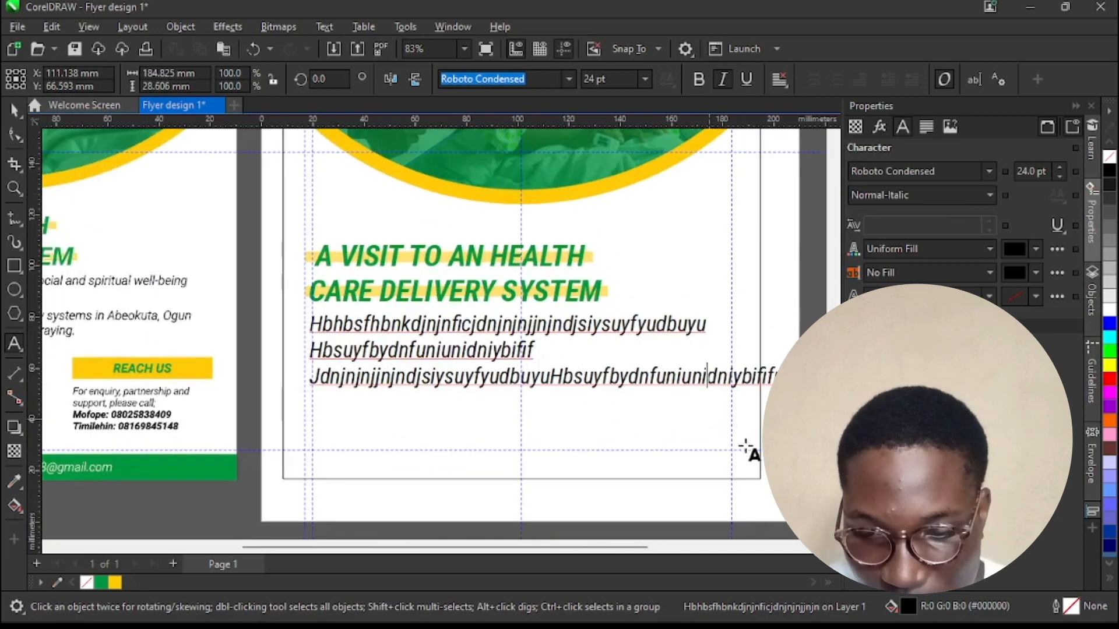
{"action": "key", "text": "shift+End"}
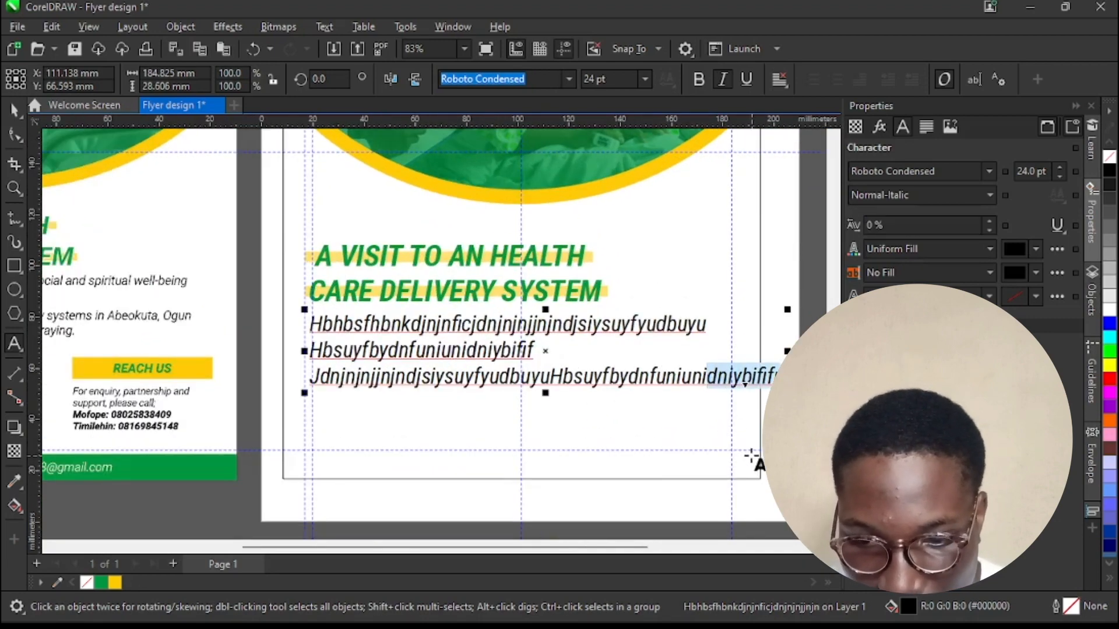
{"action": "key", "text": "Delete"}
{"action": "key", "text": "Return"}
{"action": "key", "text": "ctrl+v"}
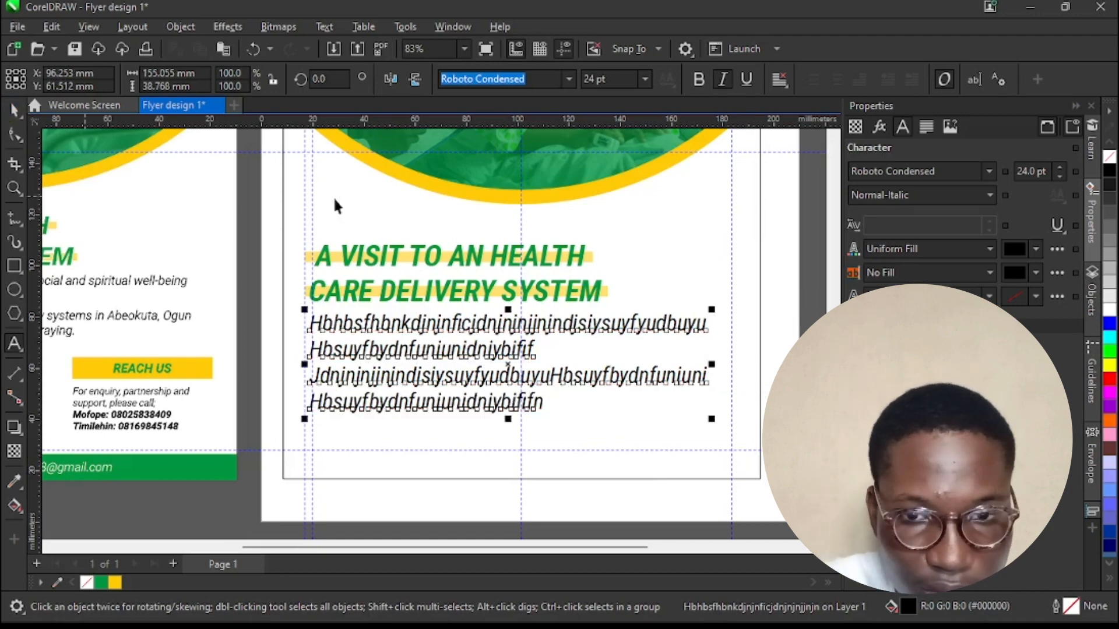
Step: Set the placeholder text's font size to 16 pt
{"action": "scroll", "coordinate": [661, 361], "scroll_direction": "down", "scroll_amount": 1}
{"action": "scroll", "coordinate": [662, 361], "scroll_direction": "up", "scroll_amount": 2}
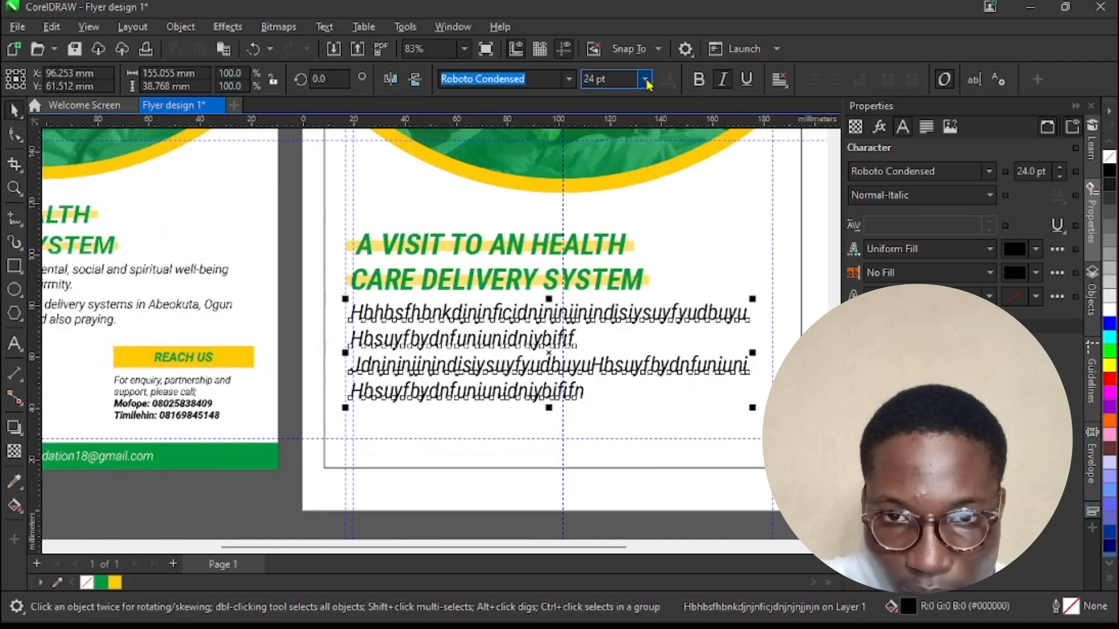
{"action": "left_click", "coordinate": [645, 79]}
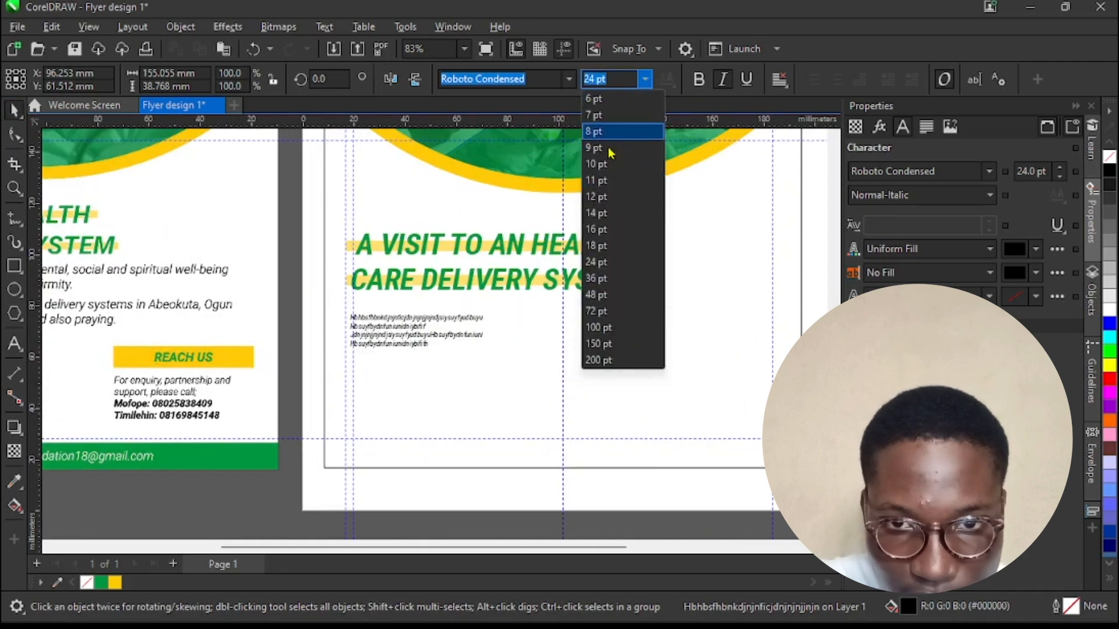
{"action": "left_click", "coordinate": [600, 230]}
{"action": "scroll", "coordinate": [516, 346], "scroll_direction": "up", "scroll_amount": 1}
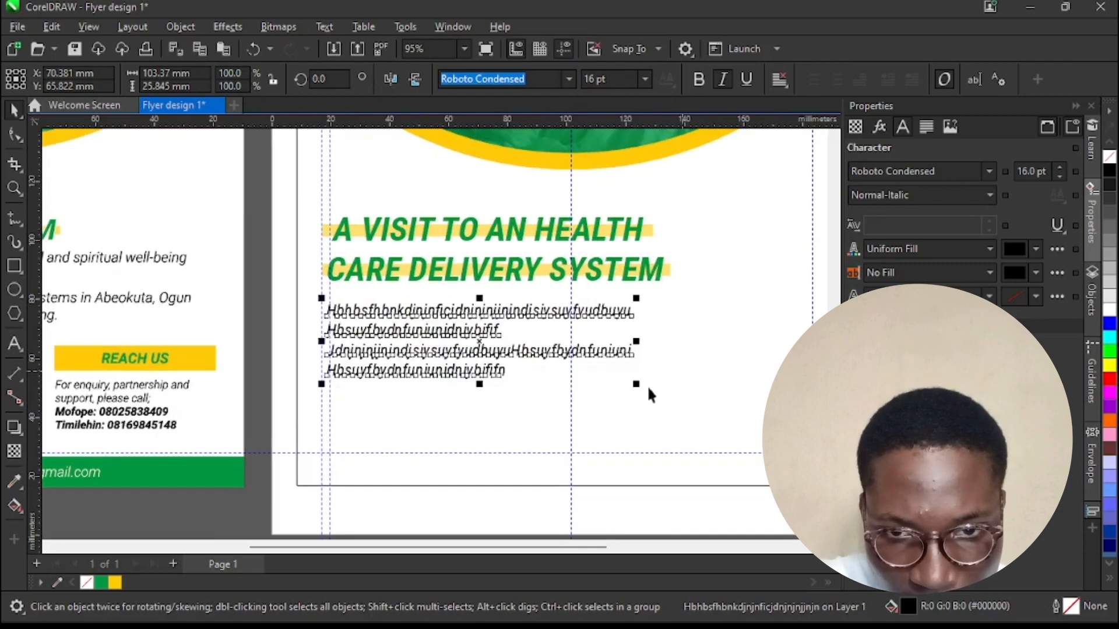
Step: Raise the placeholder text slightly toward the headline and insert a blank line between its second and third lines
{"action": "scroll", "coordinate": [676, 352], "scroll_direction": "down", "scroll_amount": 2}
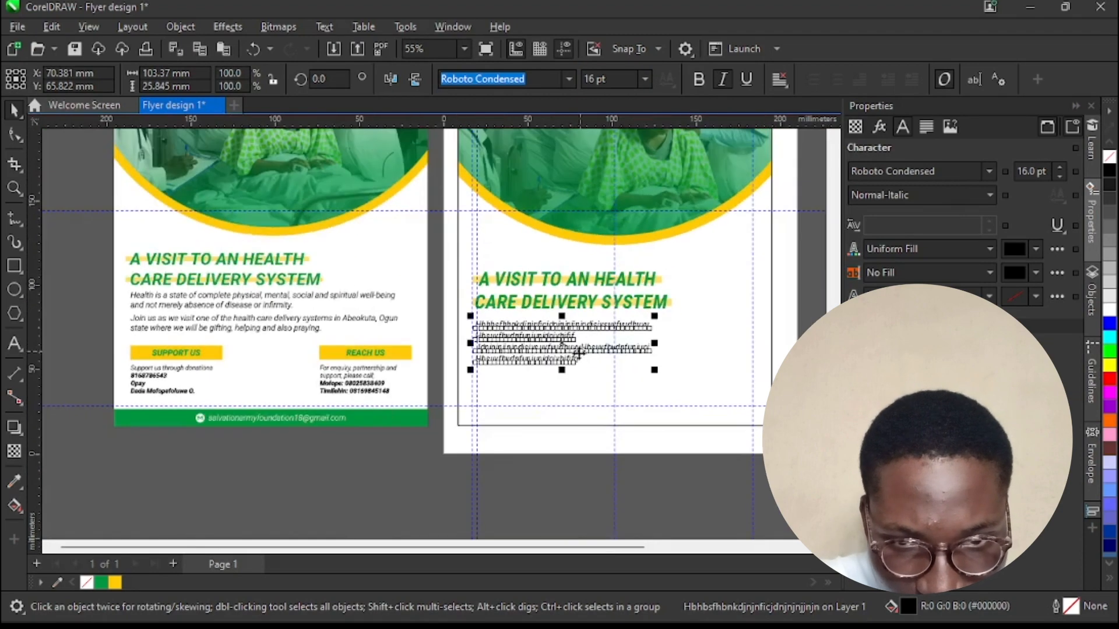
{"action": "scroll", "coordinate": [574, 350], "scroll_direction": "up", "scroll_amount": 2}
{"action": "scroll", "coordinate": [556, 335], "scroll_direction": "up", "scroll_amount": 3}
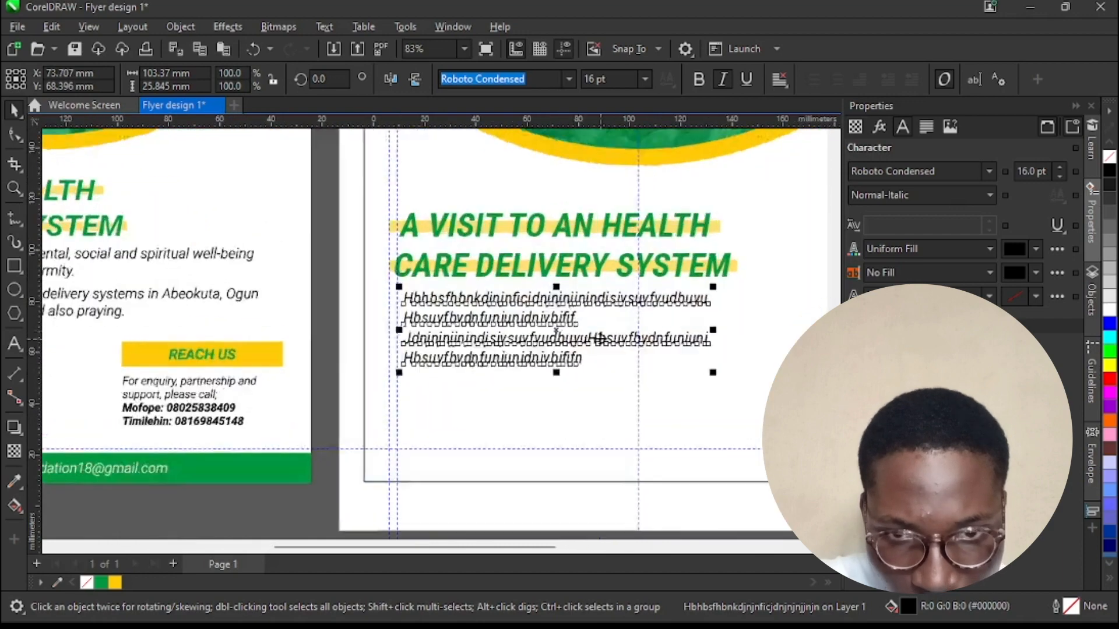
{"action": "double_click", "coordinate": [562, 307]}
{"action": "key", "text": "Return"}
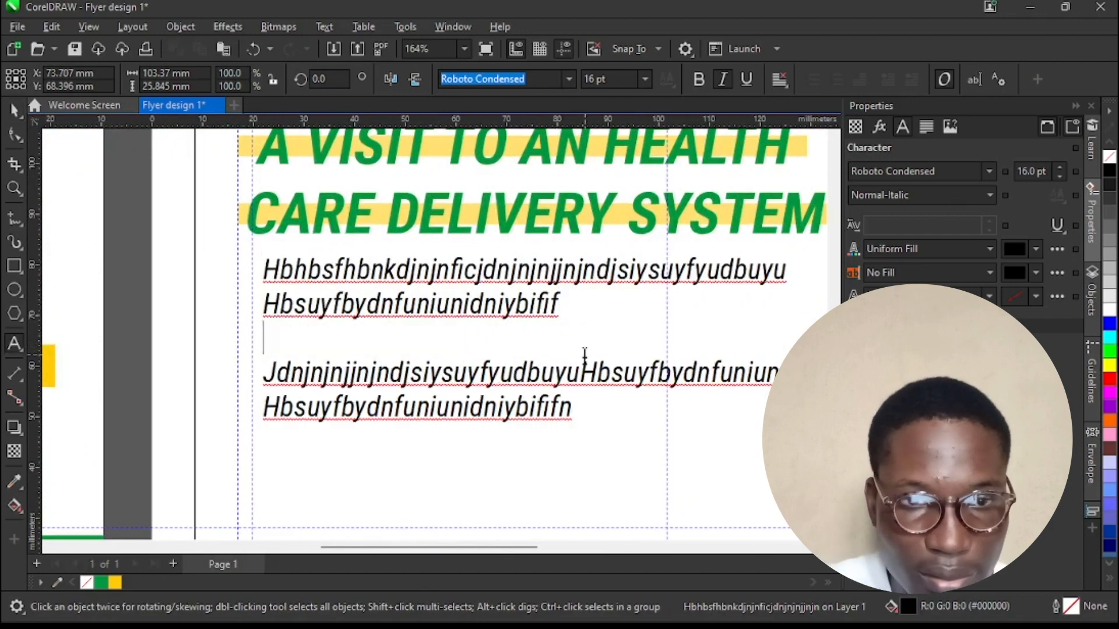
Step: Align the placeholder text with the headline's starting edge, placing it at about X 71.0, Y 65.0 mm
{"action": "left_click", "coordinate": [14, 111]}
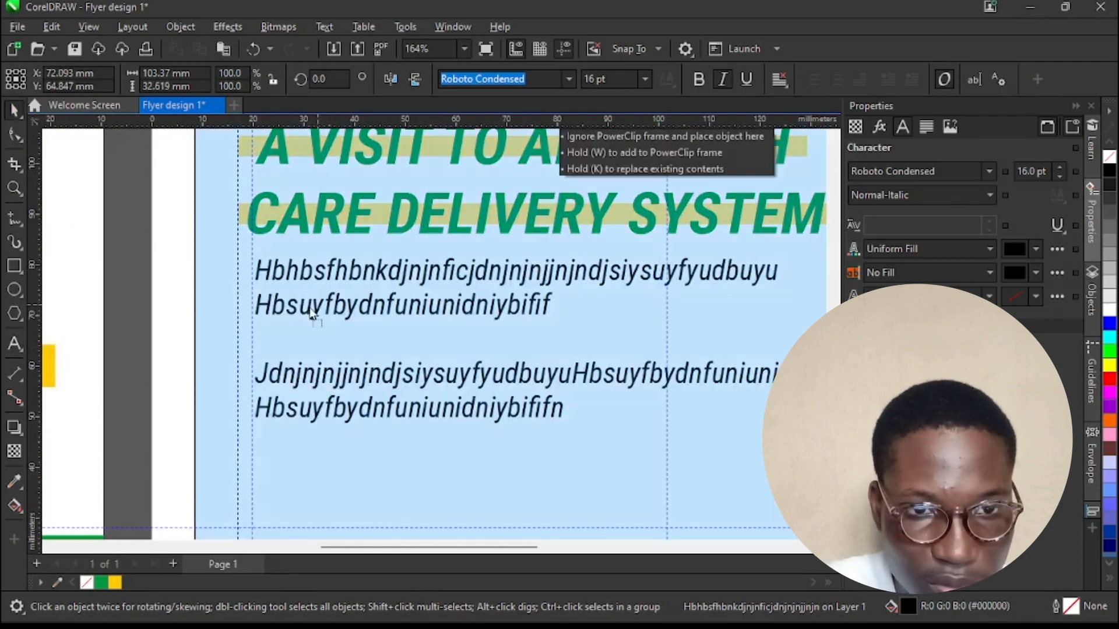
{"action": "left_click_drag", "start_coordinate": [318, 312], "coordinate": [304, 313]}
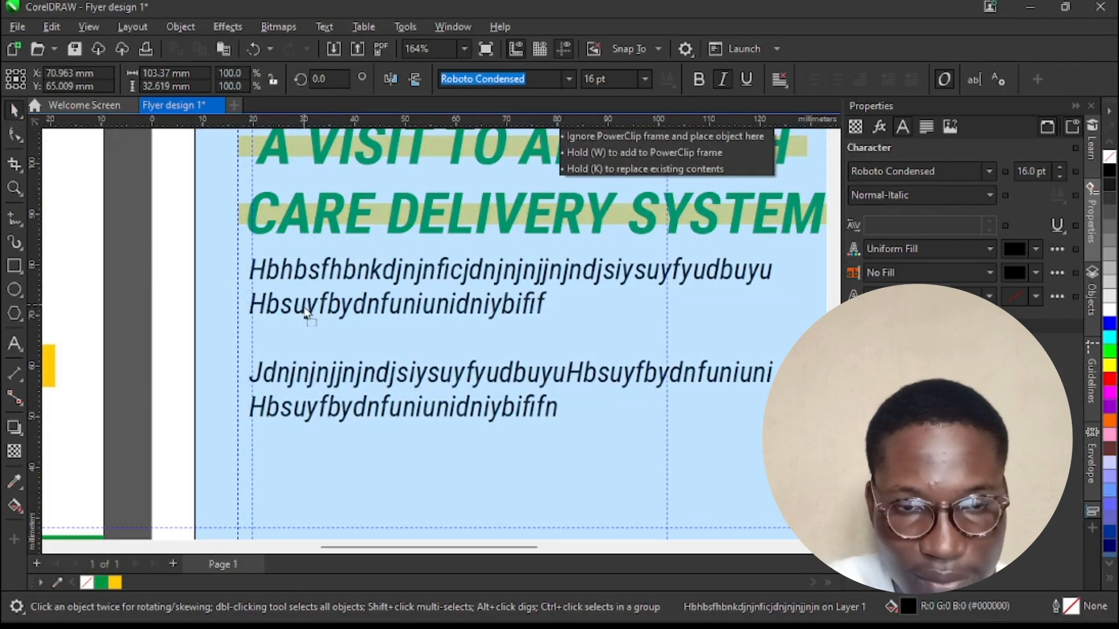
{"action": "scroll", "coordinate": [408, 431], "scroll_direction": "down", "scroll_amount": 5}
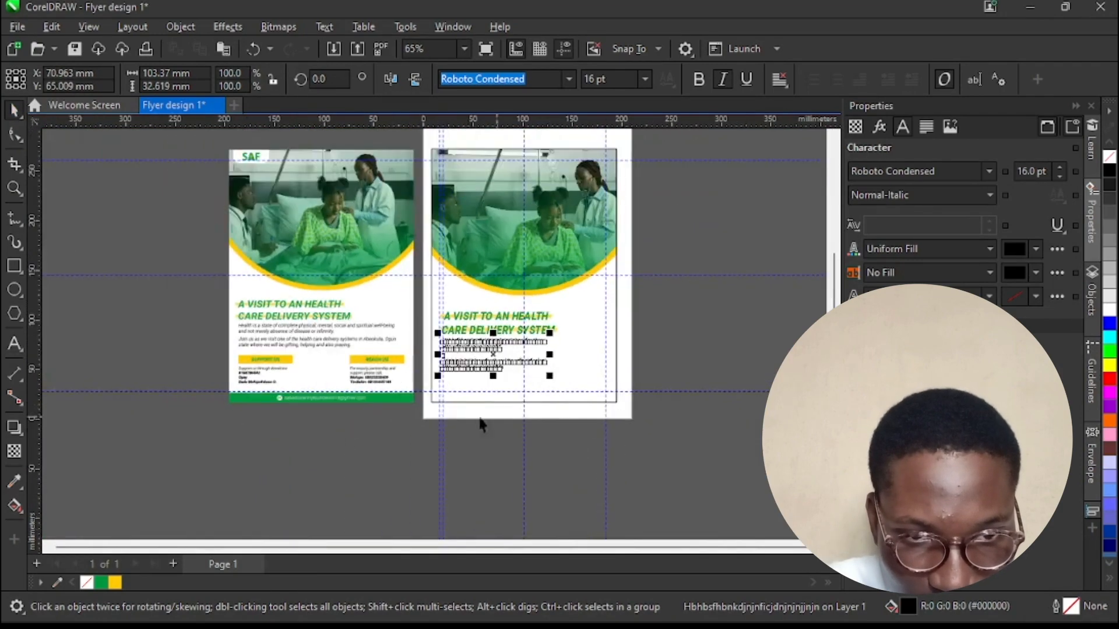
{"action": "scroll", "coordinate": [417, 406], "scroll_direction": "up", "scroll_amount": 2}
{"action": "left_click", "coordinate": [464, 470]}
{"action": "scroll", "coordinate": [499, 429], "scroll_direction": "up", "scroll_amount": 2}
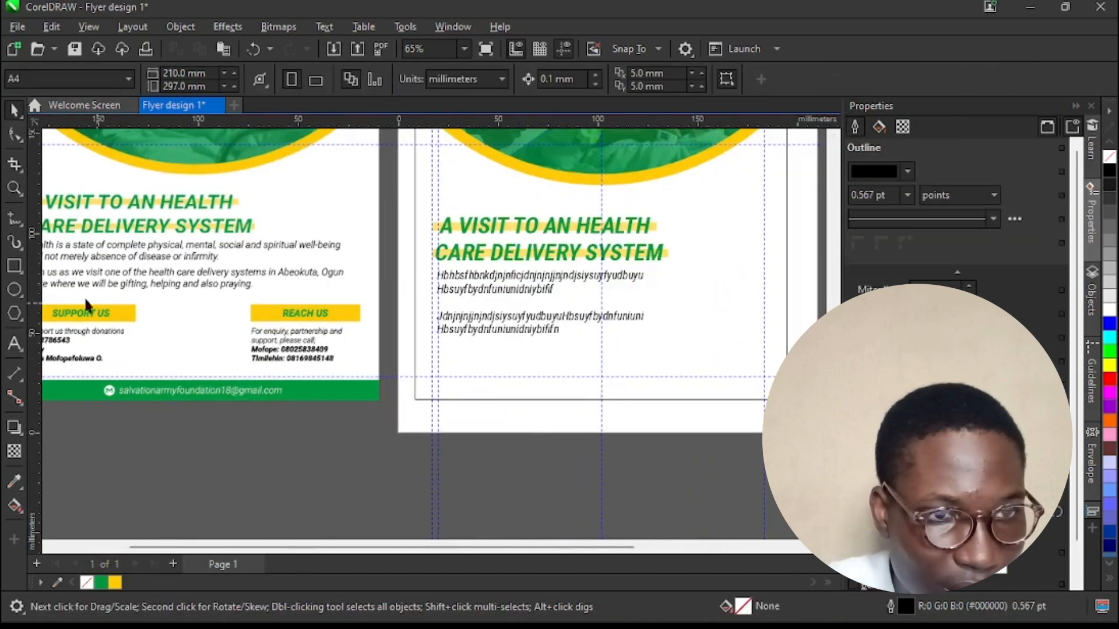
Step: Draw a footer rectangle about 248 by 44 mm across the flyer's lower edge, filled with the document green and without outline
{"action": "left_click", "coordinate": [10, 271]}
{"action": "left_click_drag", "start_coordinate": [404, 379], "coordinate": [900, 468]}
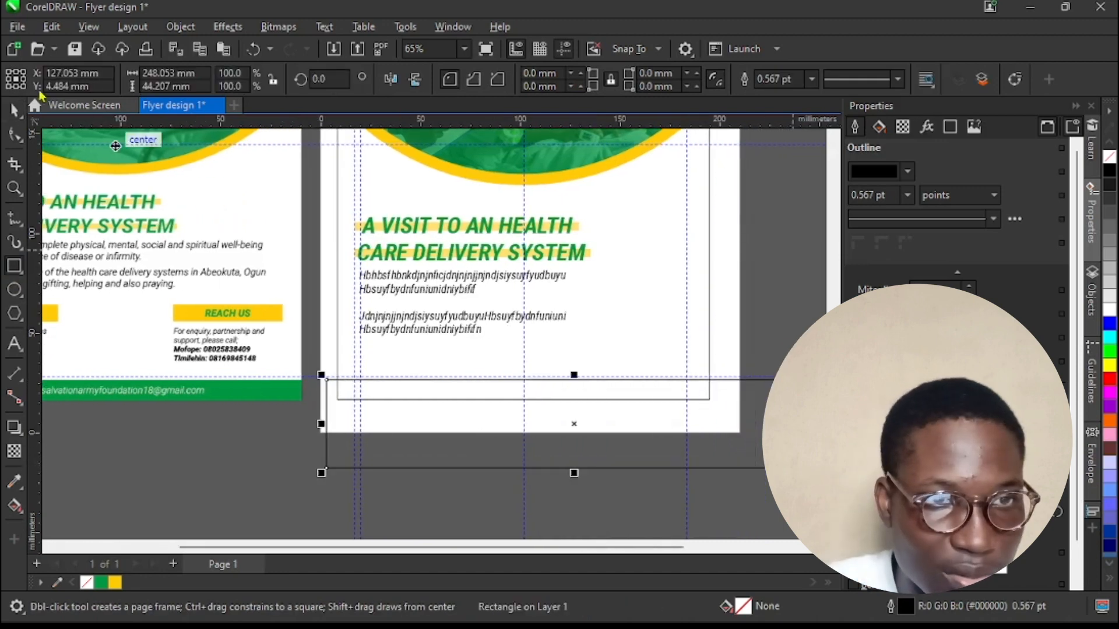
{"action": "left_click", "coordinate": [14, 108]}
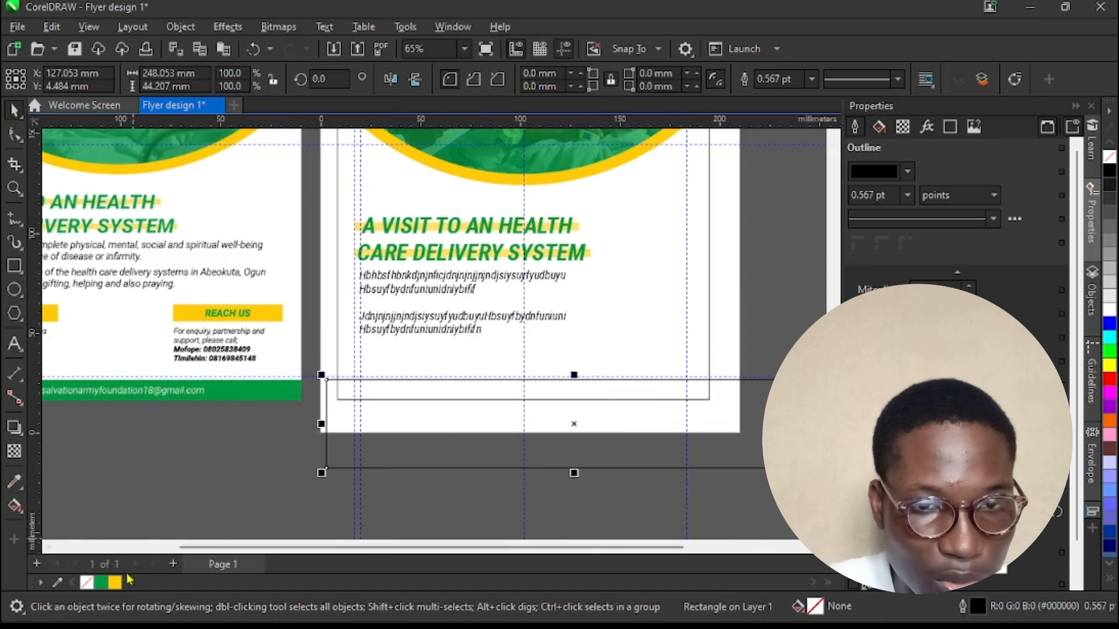
{"action": "left_click", "coordinate": [100, 583]}
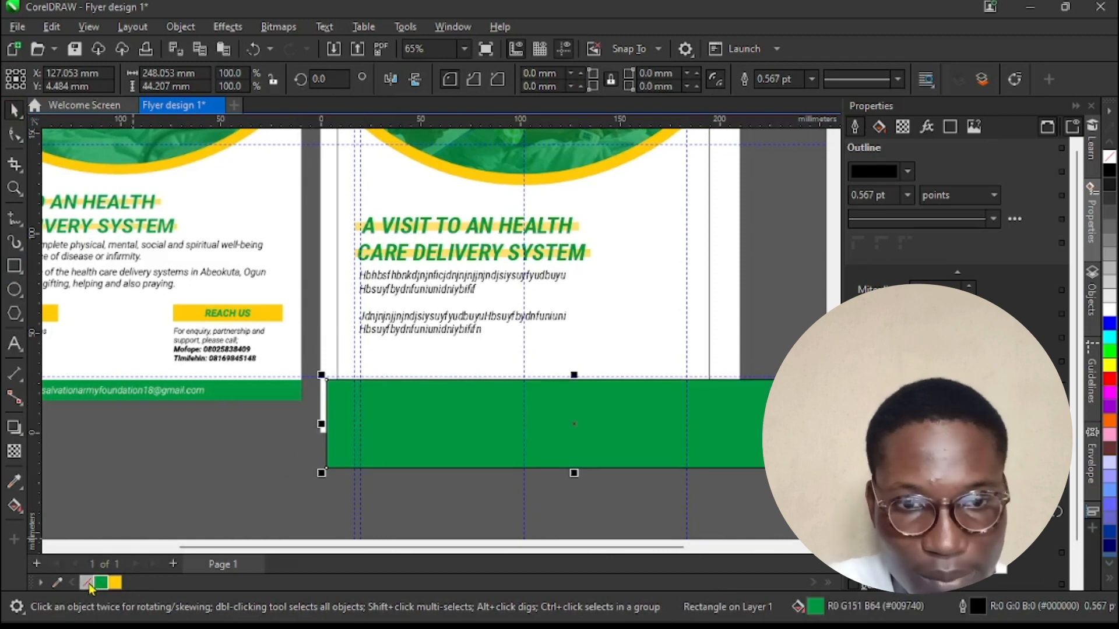
{"action": "right_click", "coordinate": [86, 583]}
Step: PowerClip the green footer rectangle inside the flyer's frame rectangle
{"action": "right_click", "coordinate": [441, 448]}
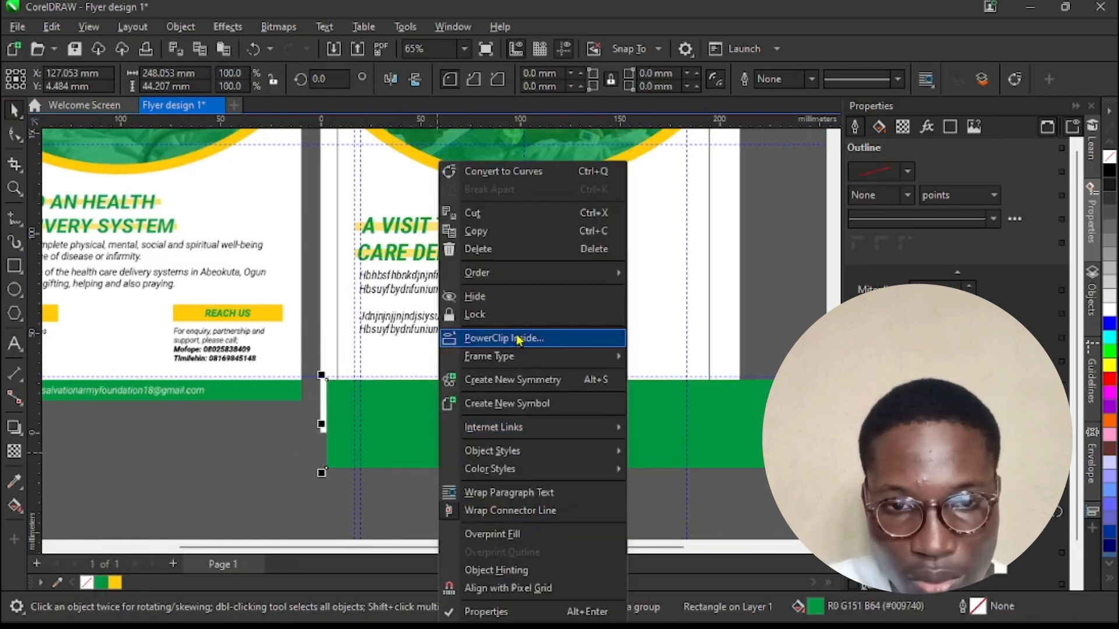
{"action": "left_click", "coordinate": [503, 338]}
{"action": "left_click", "coordinate": [407, 354]}
{"action": "scroll", "coordinate": [488, 483], "scroll_direction": "down", "scroll_amount": 3}
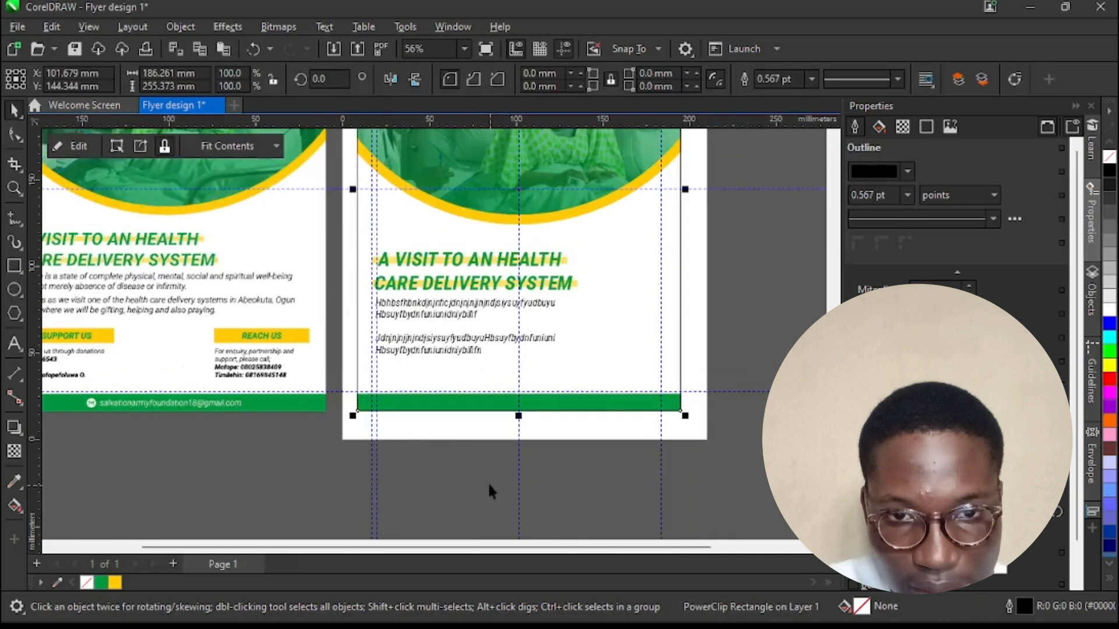
Step: Nudge the headline, its yellow highlights and the placeholder text together upward to about Y 82.3 mm
{"action": "left_click_drag", "start_coordinate": [359, 249], "coordinate": [605, 386]}
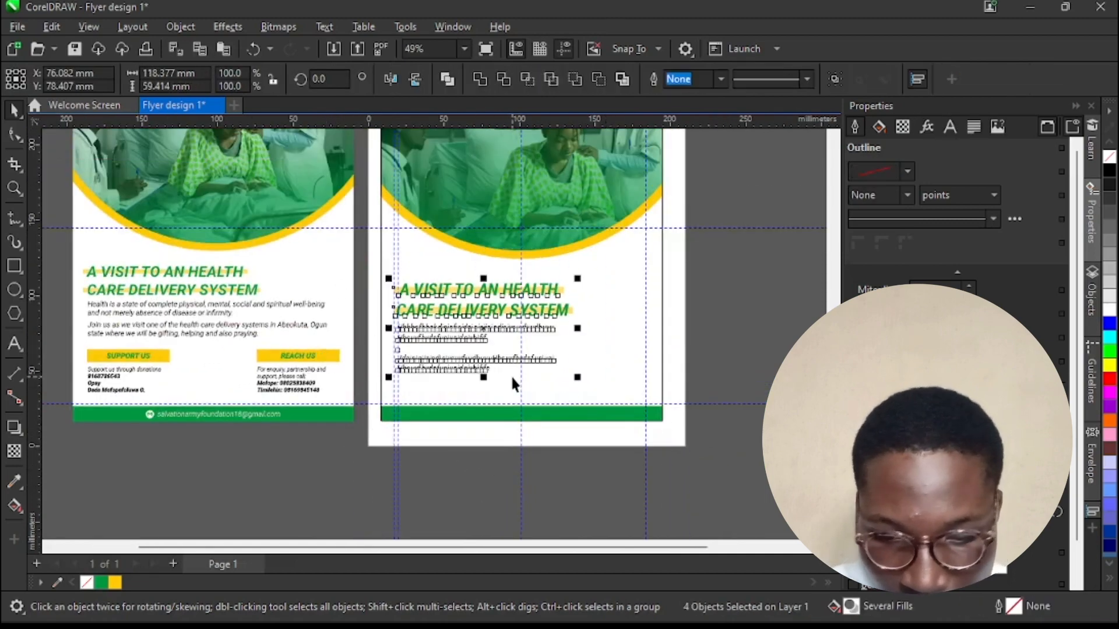
{"action": "scroll", "coordinate": [511, 375], "scroll_direction": "up", "scroll_amount": 1}
{"action": "key", "text": "Up"}
{"action": "key", "text": "Up"}
{"action": "key", "text": "Up"}
{"action": "key", "text": "Up"}
{"action": "key", "text": "Up"}
{"action": "key", "text": "Up"}
{"action": "key", "text": "Up"}
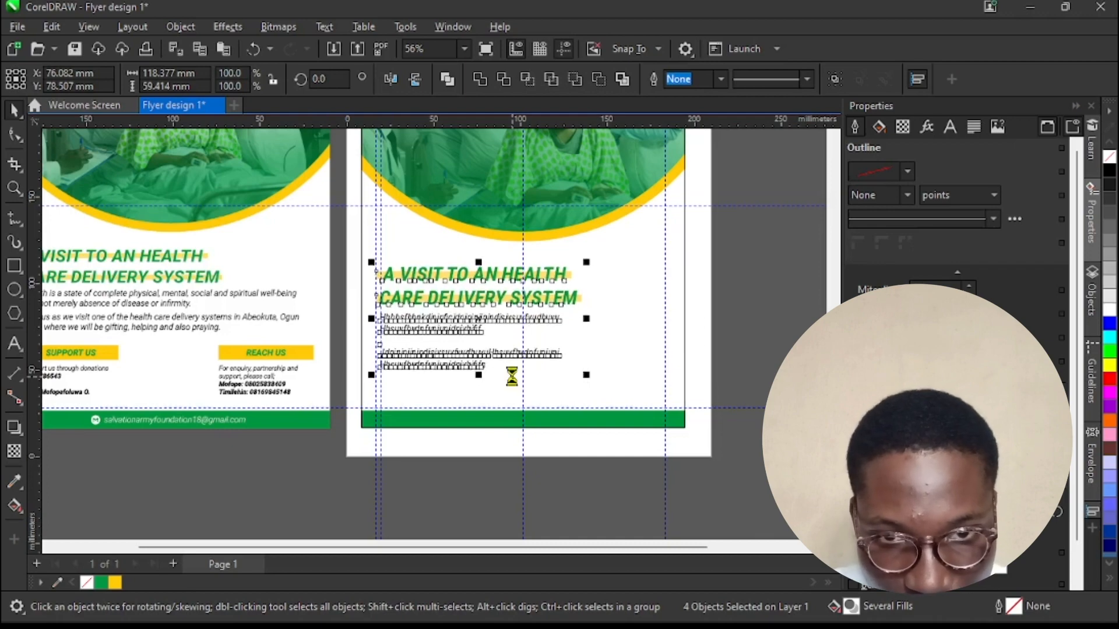
{"action": "key", "text": "Up"}
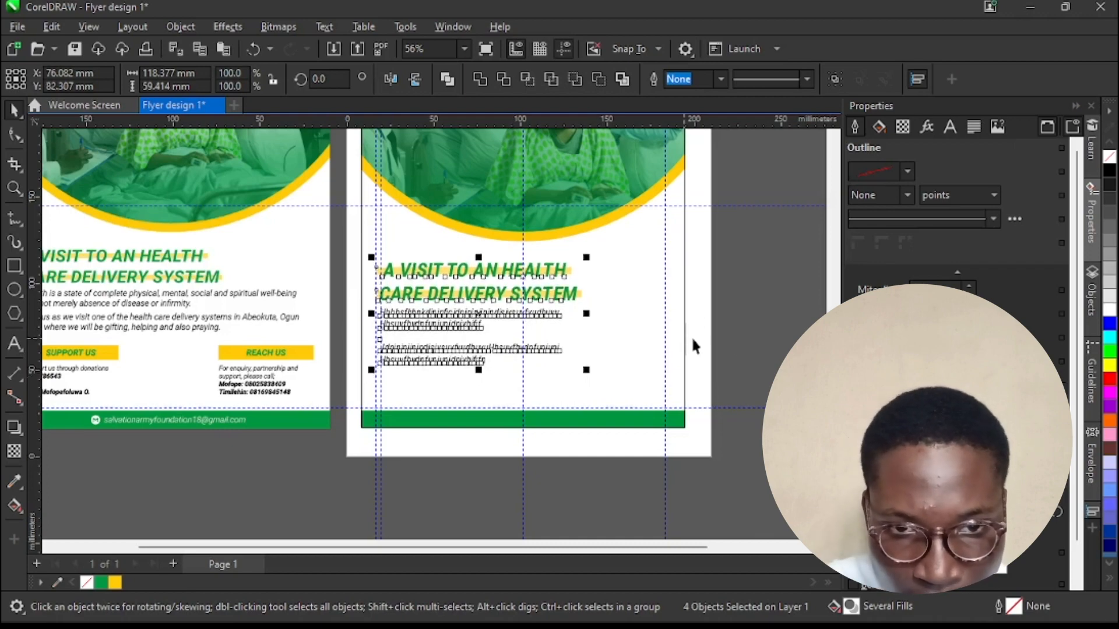
Step: Break the placeholder text apart into separate lines
{"action": "left_click", "coordinate": [440, 353]}
{"action": "scroll", "coordinate": [440, 353], "scroll_direction": "up", "scroll_amount": 7}
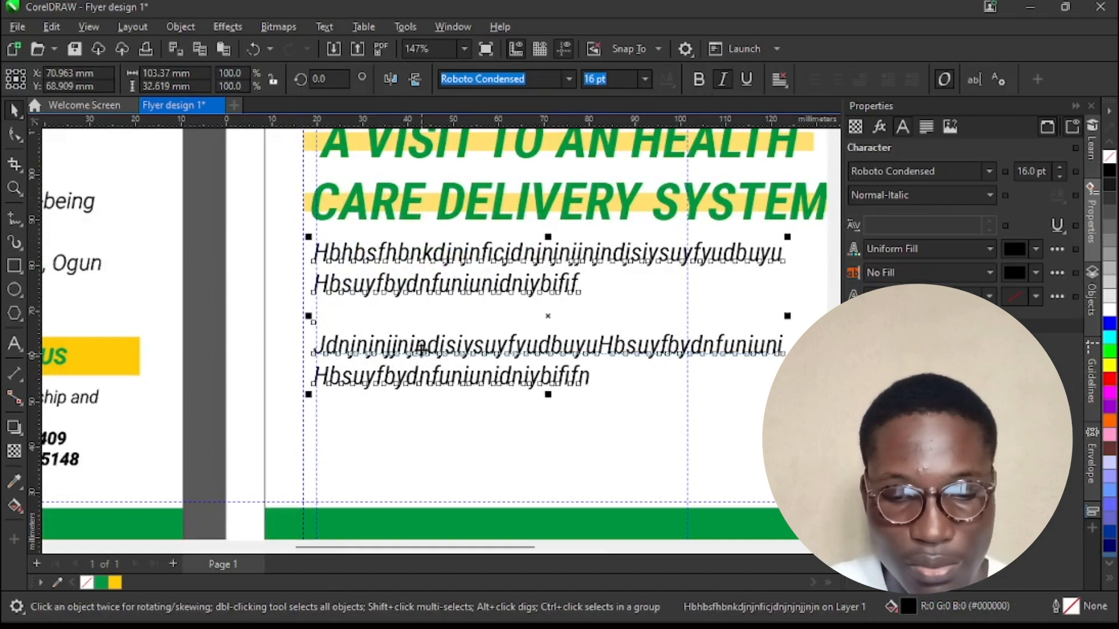
{"action": "key", "text": "ctrl+k"}
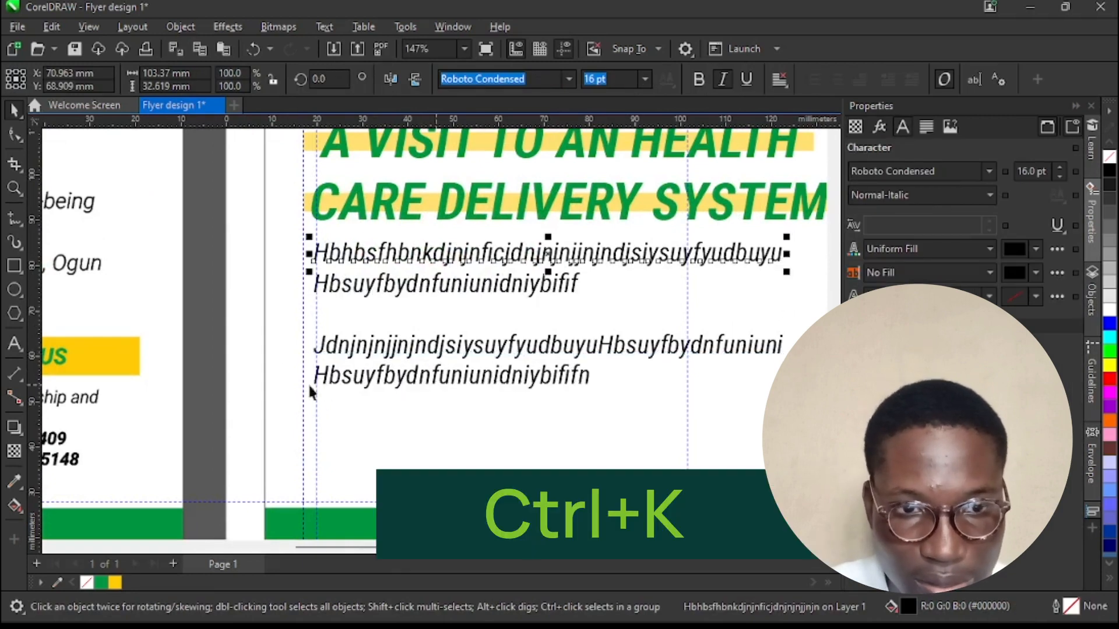
Step: Nudge the last two placeholder lines up closer to the first paragraph, to about Y 64.3 mm
{"action": "left_click_drag", "start_coordinate": [320, 324], "coordinate": [733, 399]}
{"action": "scroll", "coordinate": [733, 399], "scroll_direction": "right", "scroll_amount": 4}
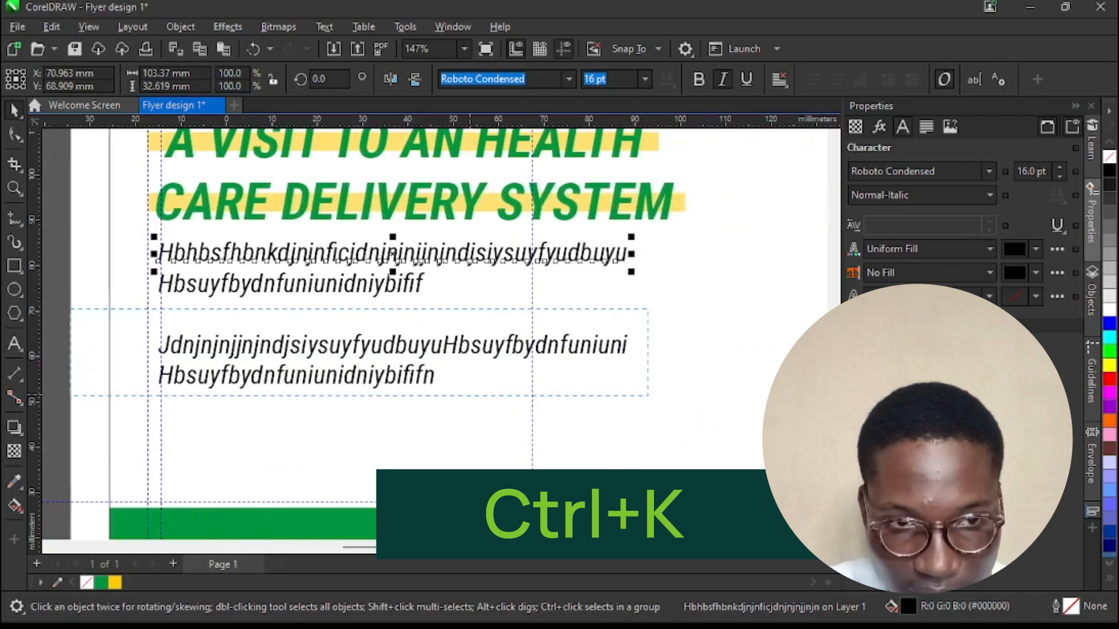
{"action": "key", "text": "Up"}
{"action": "key", "text": "Up"}
{"action": "key", "text": "Up"}
{"action": "key", "text": "Up"}
{"action": "key", "text": "Up"}
{"action": "key", "text": "Up"}
{"action": "key", "text": "Up"}
{"action": "key", "text": "Up"}
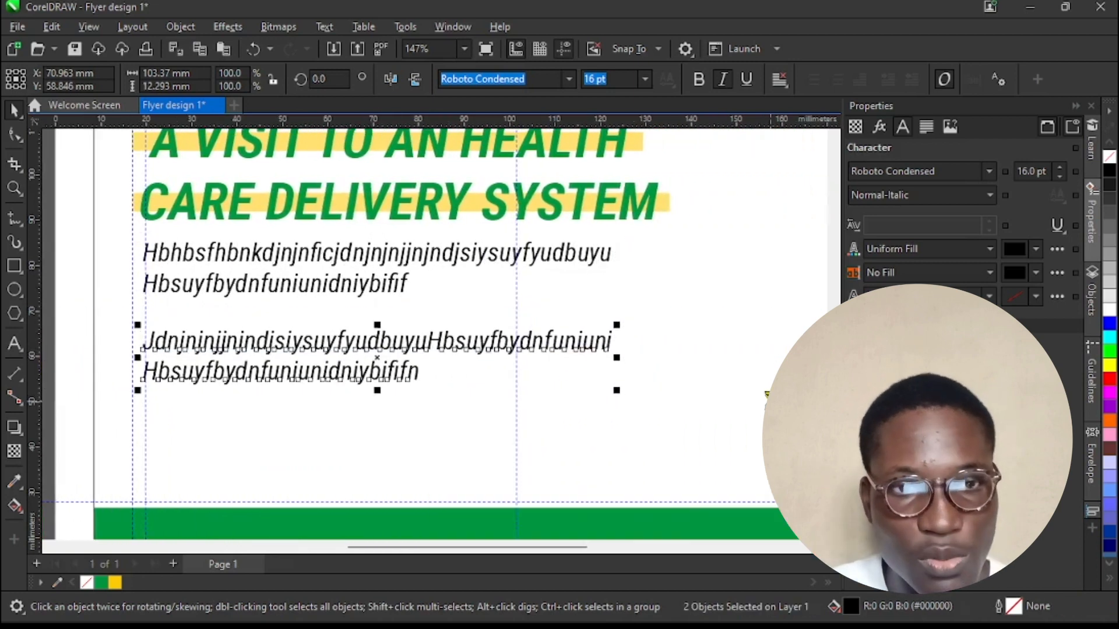
{"action": "key", "text": "Up"}
{"action": "key", "text": "Up"}
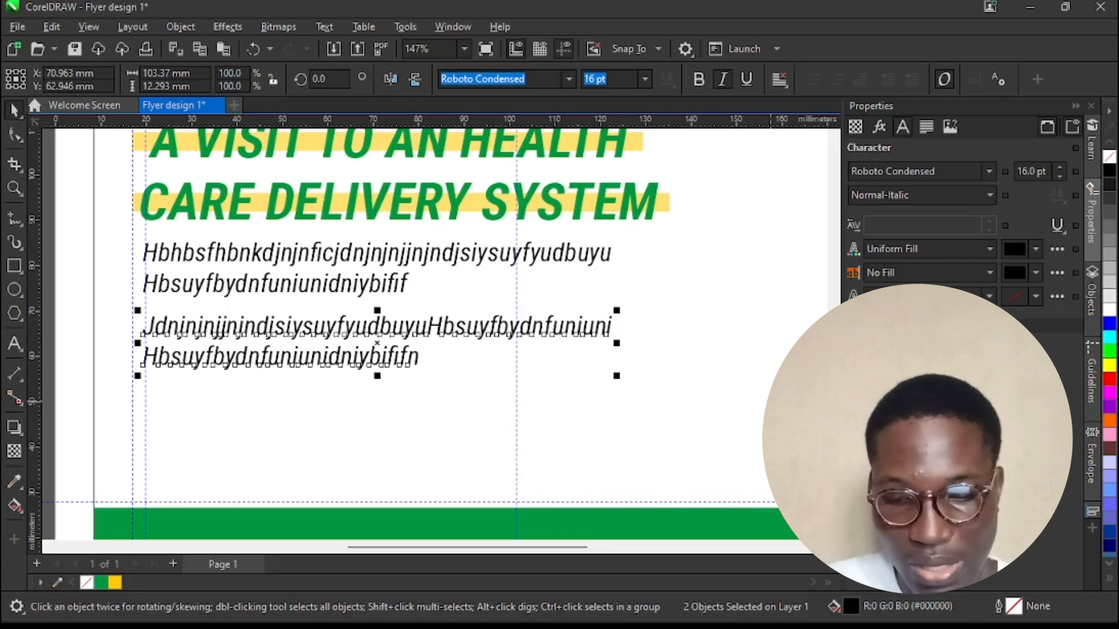
{"action": "key", "text": "Up"}
{"action": "key", "text": "Up"}
{"action": "key", "text": "Up"}
{"action": "key", "text": "Up"}
{"action": "key", "text": "Up"}
{"action": "key", "text": "Up"}
{"action": "key", "text": "Up"}
{"action": "key", "text": "Up"}
{"action": "key", "text": "Up"}
{"action": "key", "text": "Up"}
{"action": "key", "text": "Up"}
{"action": "key", "text": "Up"}
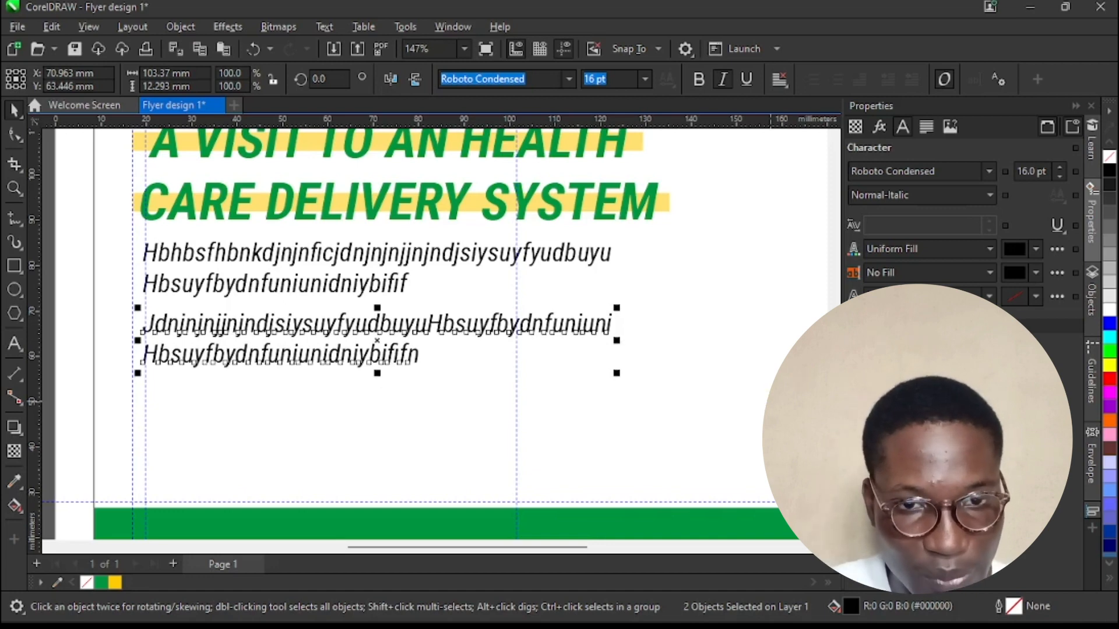
{"action": "key", "text": "Up"}
{"action": "key", "text": "Up"}
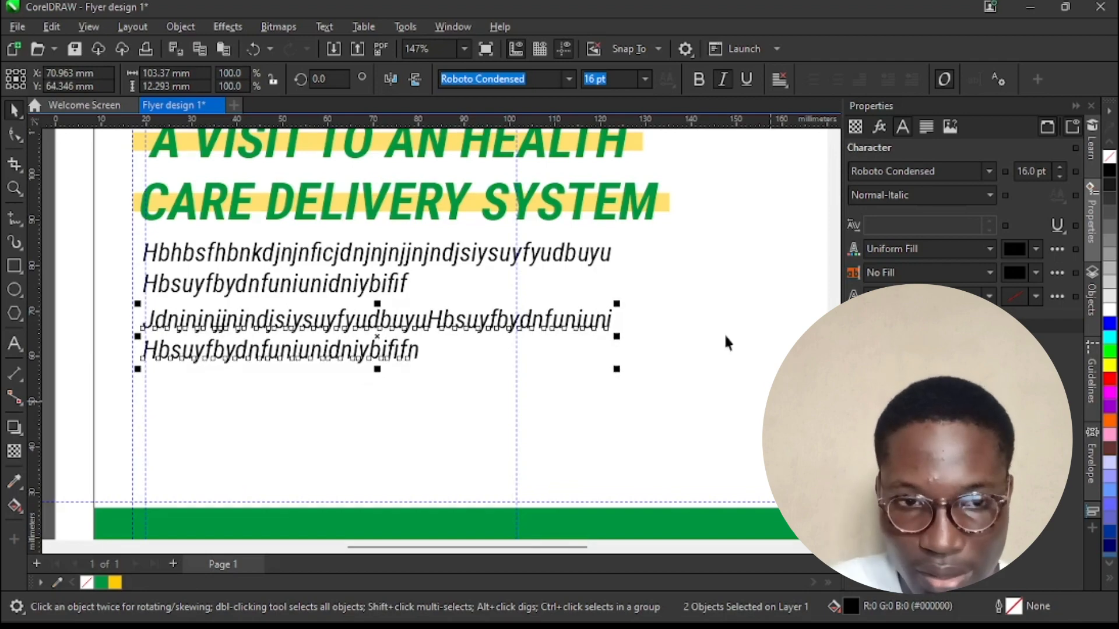
Step: Draw a button-sized rectangle about 64 by 8.8 mm just below the placeholder text, aligned with its starting edge
{"action": "scroll", "coordinate": [728, 343], "scroll_direction": "down", "scroll_amount": 5}
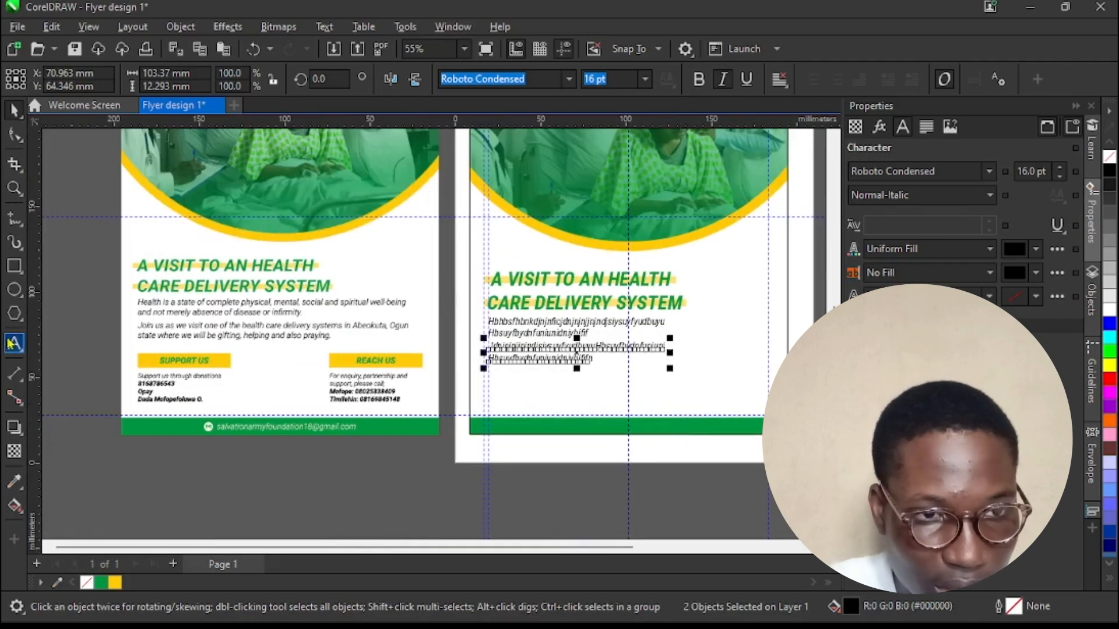
{"action": "left_click", "coordinate": [15, 266]}
{"action": "scroll", "coordinate": [499, 370], "scroll_direction": "up", "scroll_amount": 3}
{"action": "left_click_drag", "start_coordinate": [446, 329], "coordinate": [665, 358]}
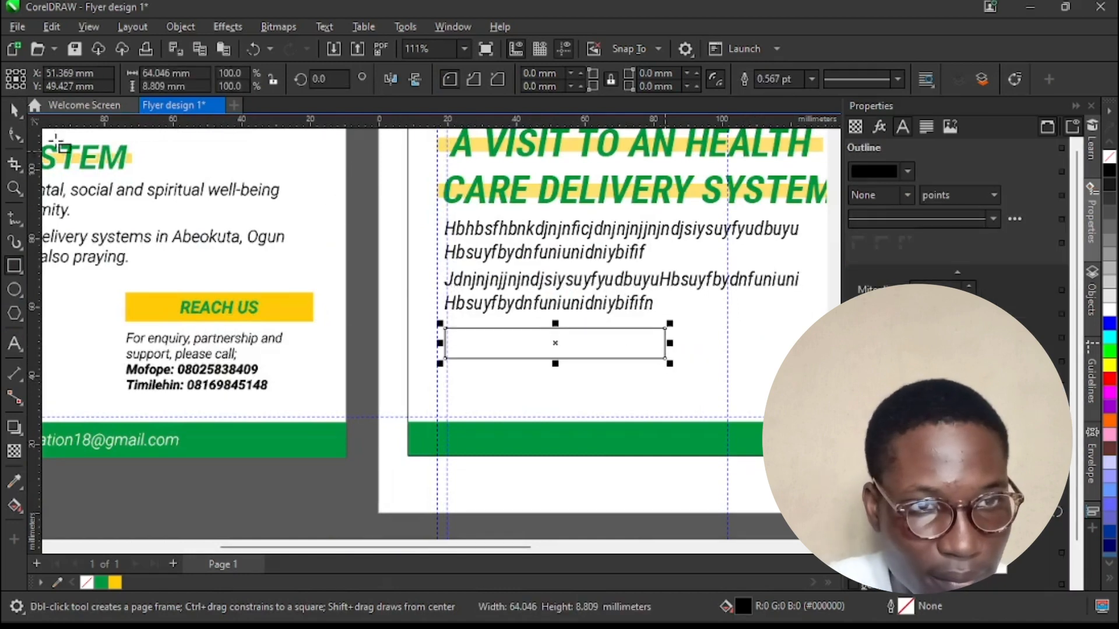
Step: Fill the button-sized rectangle below the placeholder text with the yellow #FFCA08 and remove its outline
{"action": "left_click", "coordinate": [15, 109]}
{"action": "left_click", "coordinate": [113, 583]}
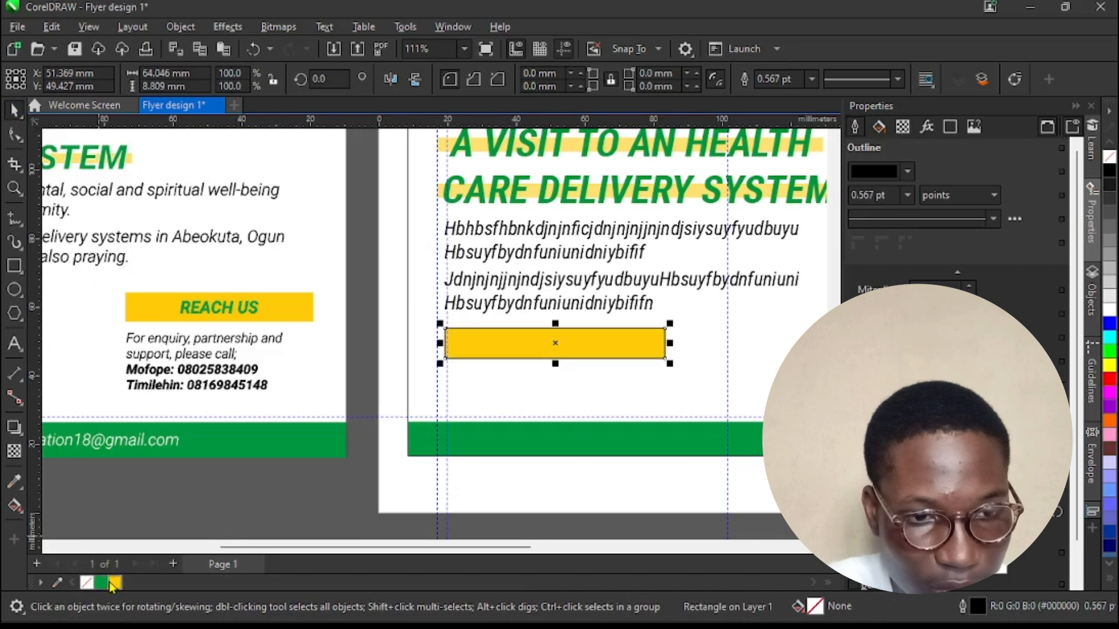
{"action": "right_click", "coordinate": [87, 583]}
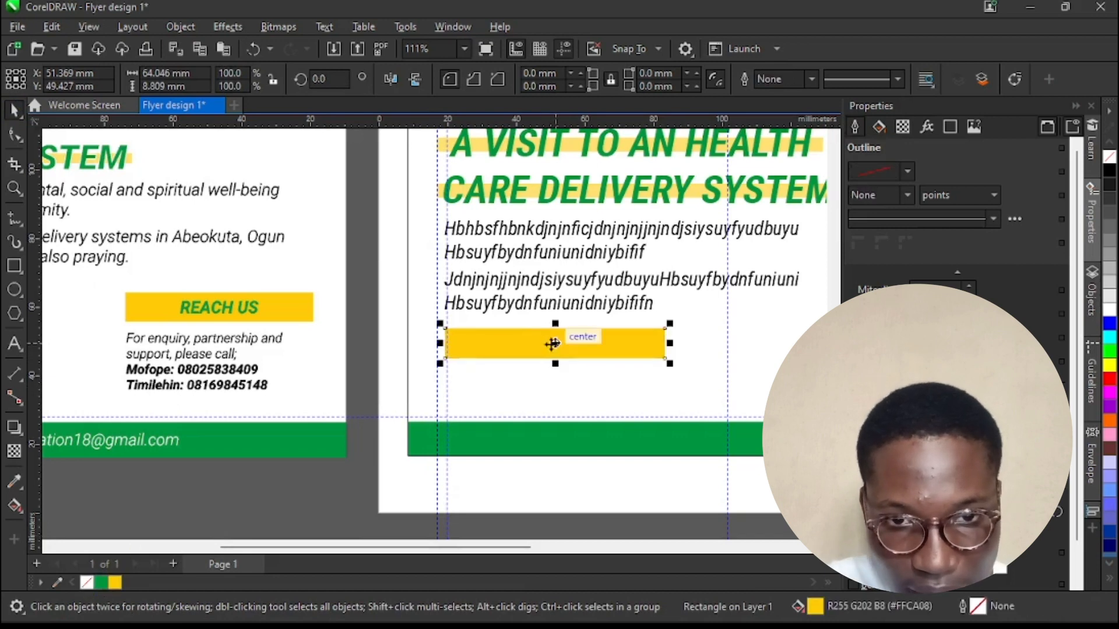
{"action": "left_click_drag", "start_coordinate": [553, 336], "coordinate": [555, 344]}
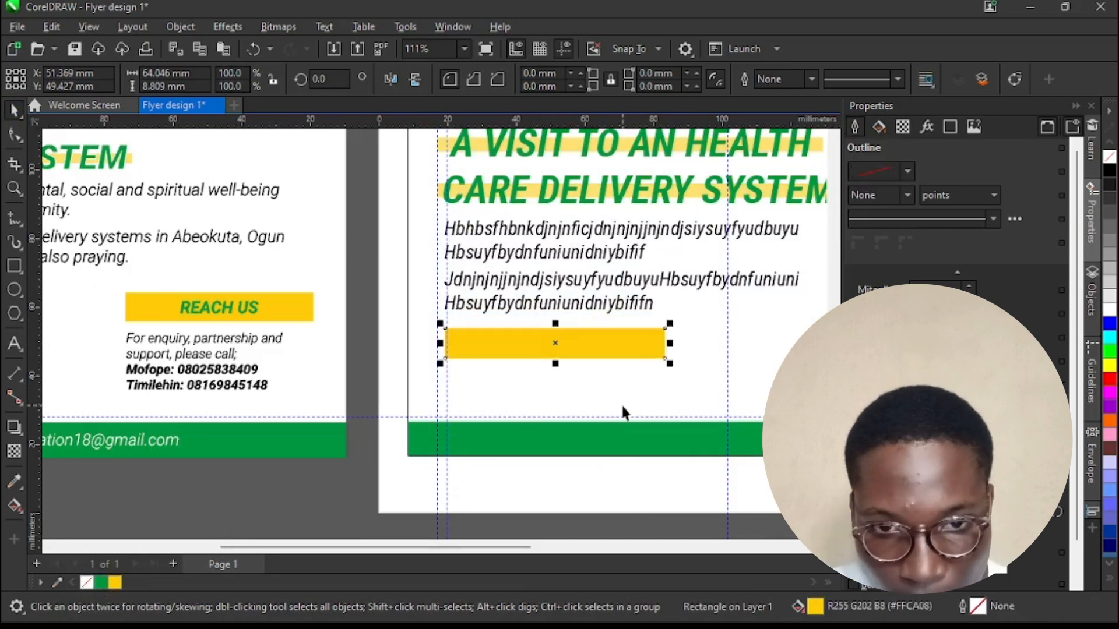
Step: Nudge the yellow box slightly right and up to about X 51.8, Y 49.7 mm
{"action": "key", "text": "Right"}
{"action": "key", "text": "Right"}
{"action": "key", "text": "Right"}
{"action": "key", "text": "Right"}
{"action": "key", "text": "Up"}
{"action": "key", "text": "Up"}
{"action": "key", "text": "Up"}
{"action": "scroll", "coordinate": [621, 404], "scroll_direction": "down", "scroll_amount": 2}
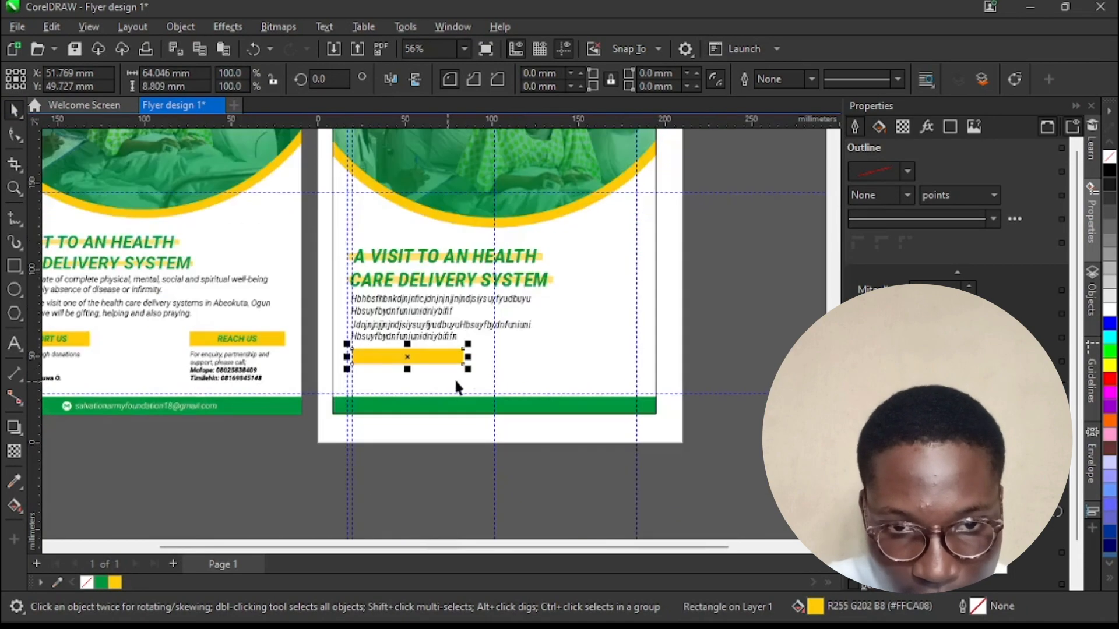
{"action": "scroll", "coordinate": [495, 376], "scroll_direction": "up", "scroll_amount": 1}
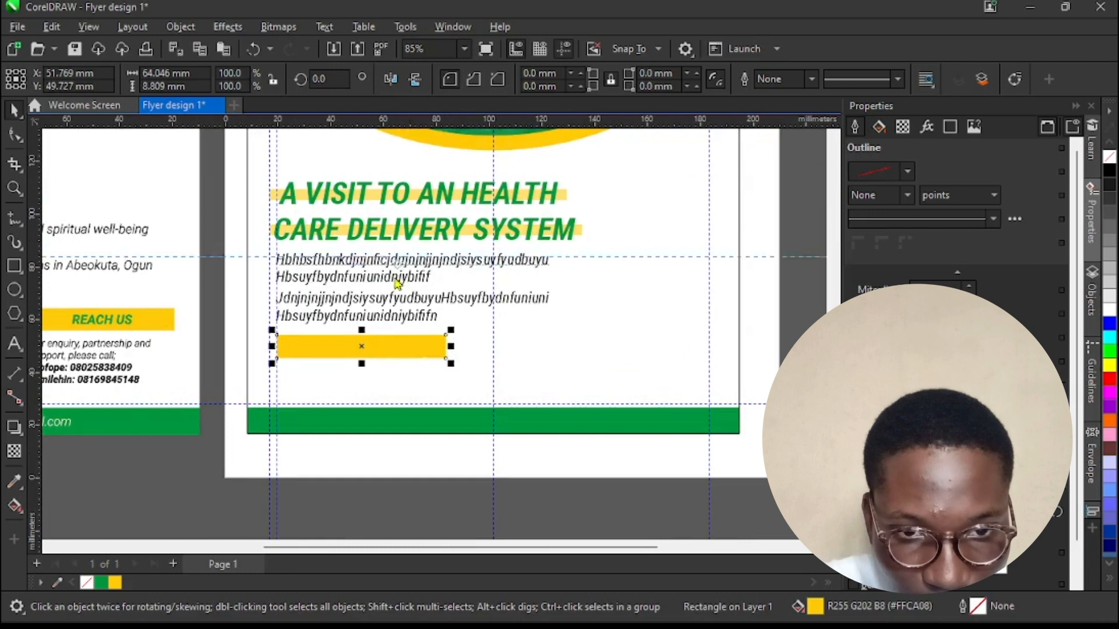
Step: Duplicate the yellow box and place the copy level with it against the right margin guide, at about X 151.8, Y 49.9 mm
{"action": "left_click", "coordinate": [362, 347]}
{"action": "left_click", "coordinate": [402, 355]}
{"action": "key", "text": "ctrl+d"}
{"action": "left_click_drag", "start_coordinate": [378, 337], "coordinate": [628, 351]}
{"action": "key", "text": "Down"}
{"action": "key", "text": "Down"}
{"action": "key", "text": "Down"}
{"action": "key", "text": "Down"}
{"action": "key", "text": "Down"}
{"action": "key", "text": "Down"}
{"action": "key", "text": "Down"}
{"action": "key", "text": "Down"}
{"action": "key", "text": "Down"}
{"action": "key", "text": "Down"}
{"action": "key", "text": "Down"}
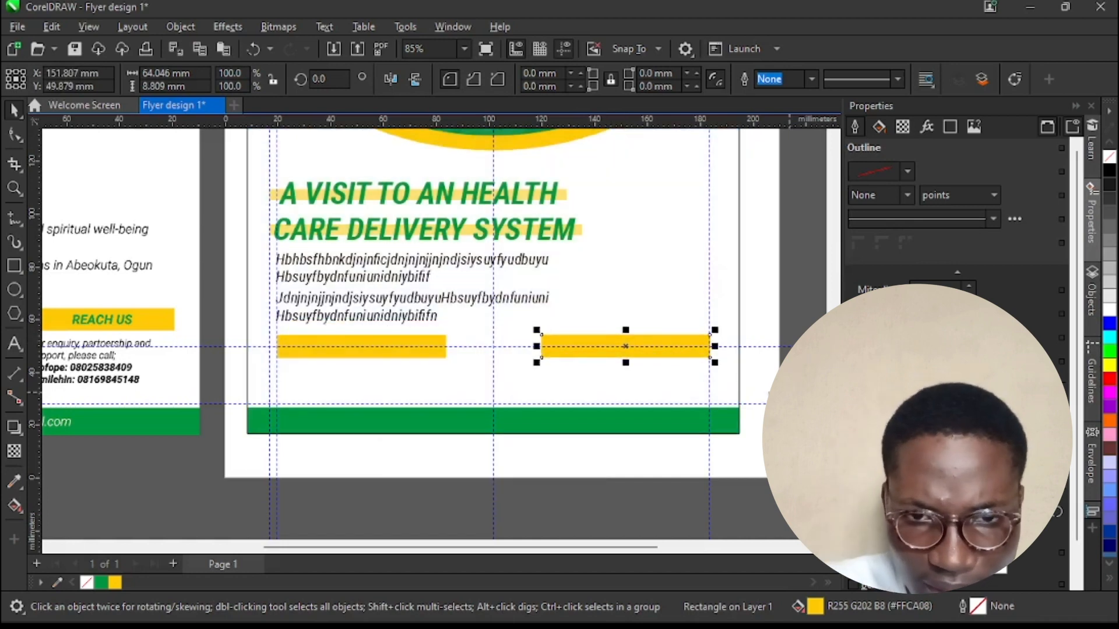
Step: Remove the black outline from the large PowerClip frame that surrounds the flyer content
{"action": "scroll", "coordinate": [629, 319], "scroll_direction": "down", "scroll_amount": 3}
{"action": "scroll", "coordinate": [461, 425], "scroll_direction": "up", "scroll_amount": 1}
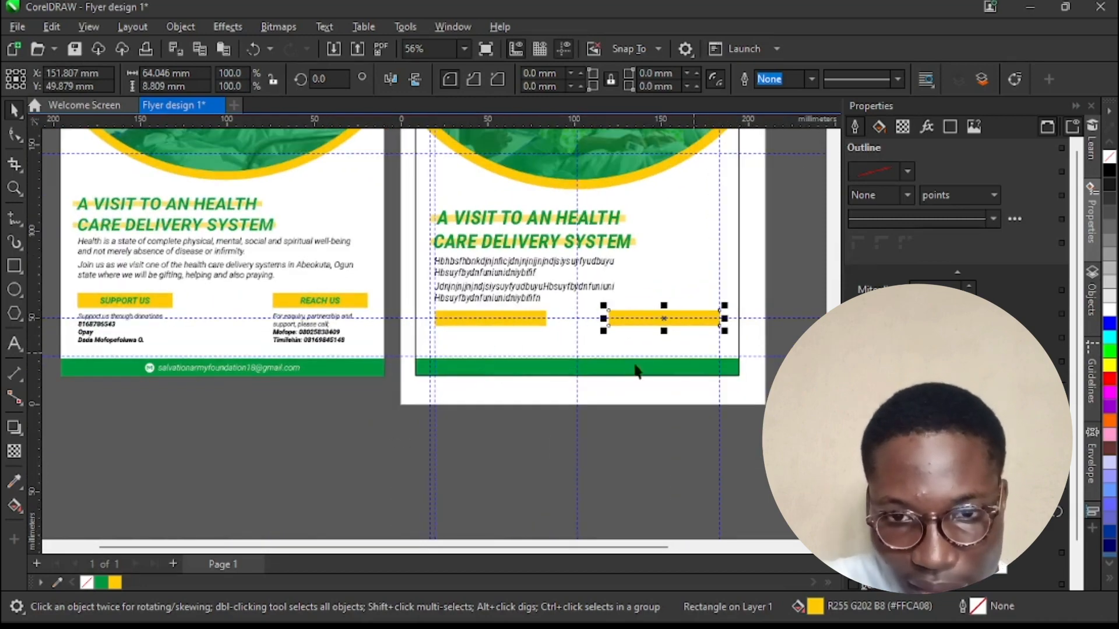
{"action": "scroll", "coordinate": [606, 380], "scroll_direction": "up", "scroll_amount": 2}
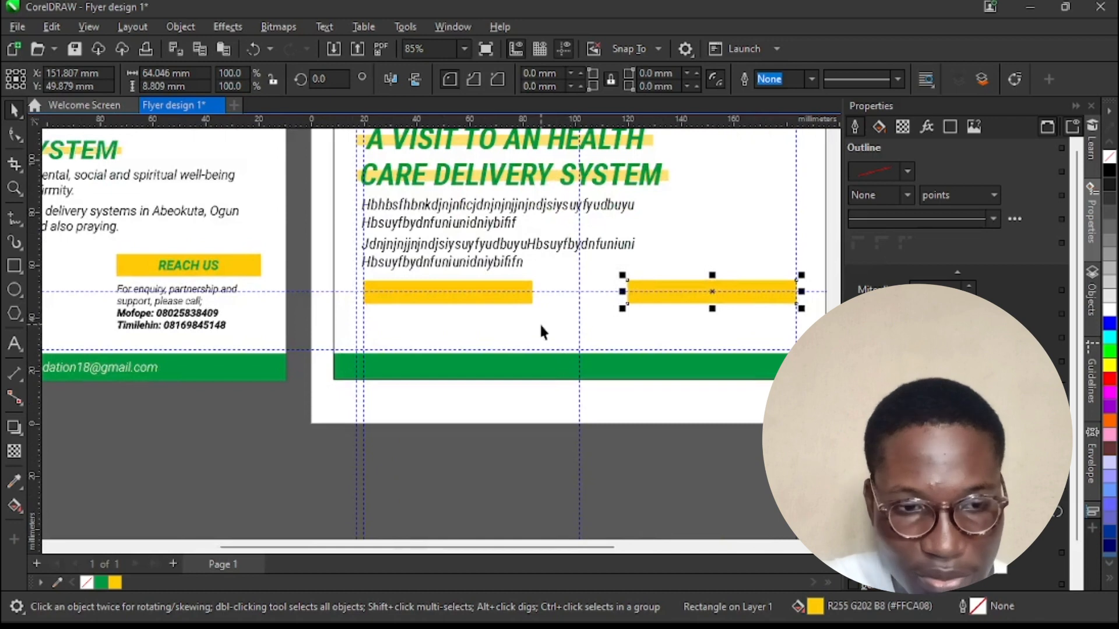
{"action": "left_click", "coordinate": [541, 326]}
{"action": "right_click", "coordinate": [87, 582]}
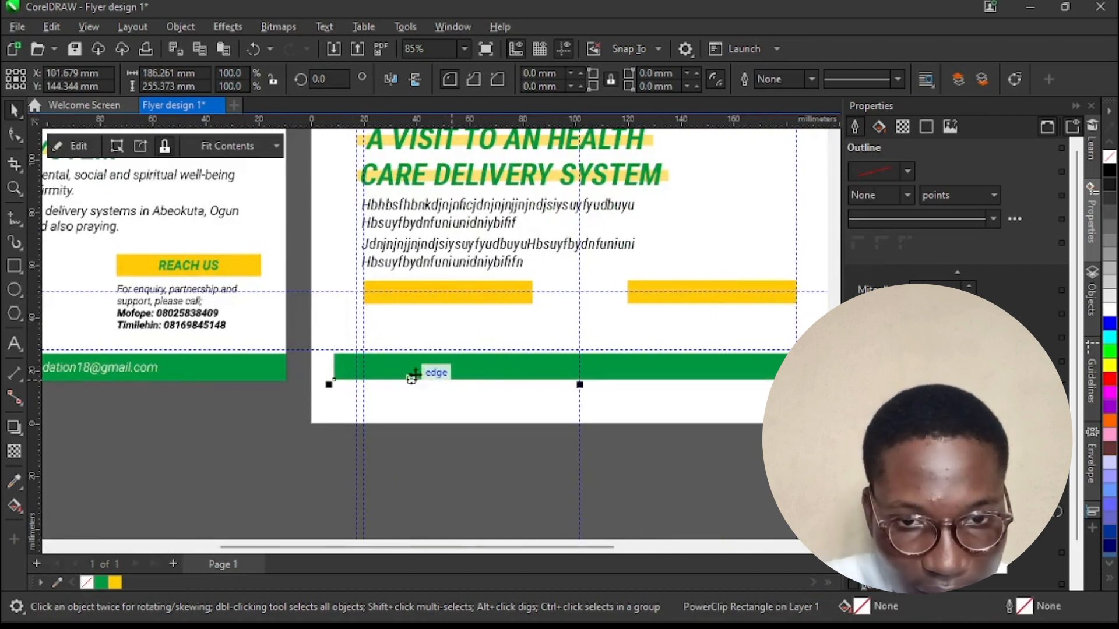
Step: Switch to File Explorer, copy the social-067-round_gmail icon from the 512 resources folder, and paste it into the CorelDRAW flyer
{"action": "scroll", "coordinate": [451, 369], "scroll_direction": "down", "scroll_amount": 2}
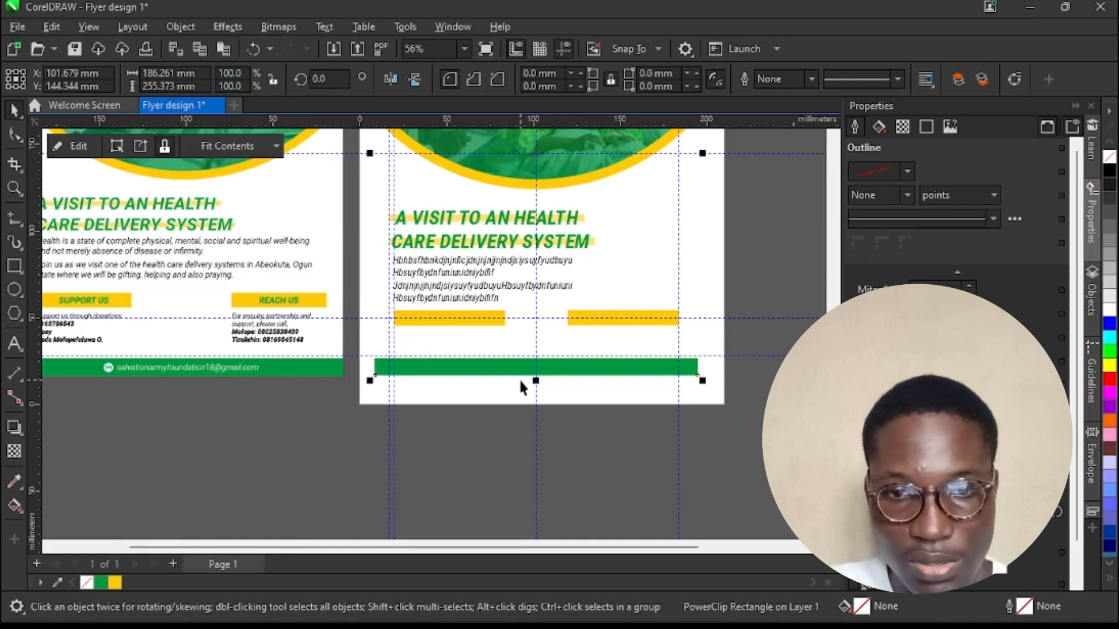
{"action": "mouse_move", "coordinate": [542, 604]}
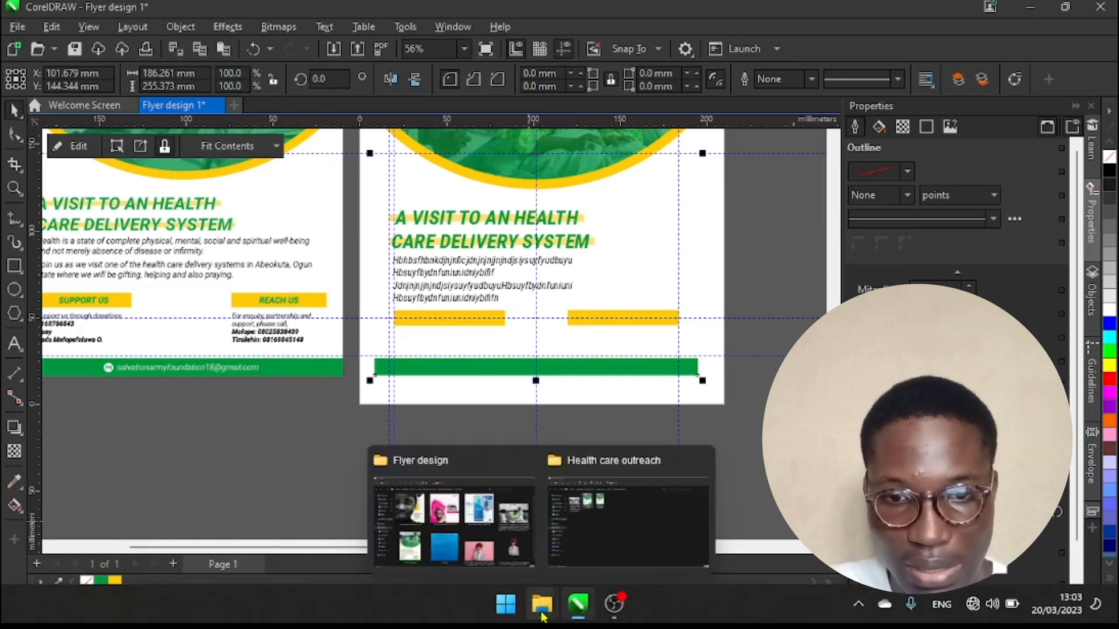
{"action": "left_click", "coordinate": [522, 516]}
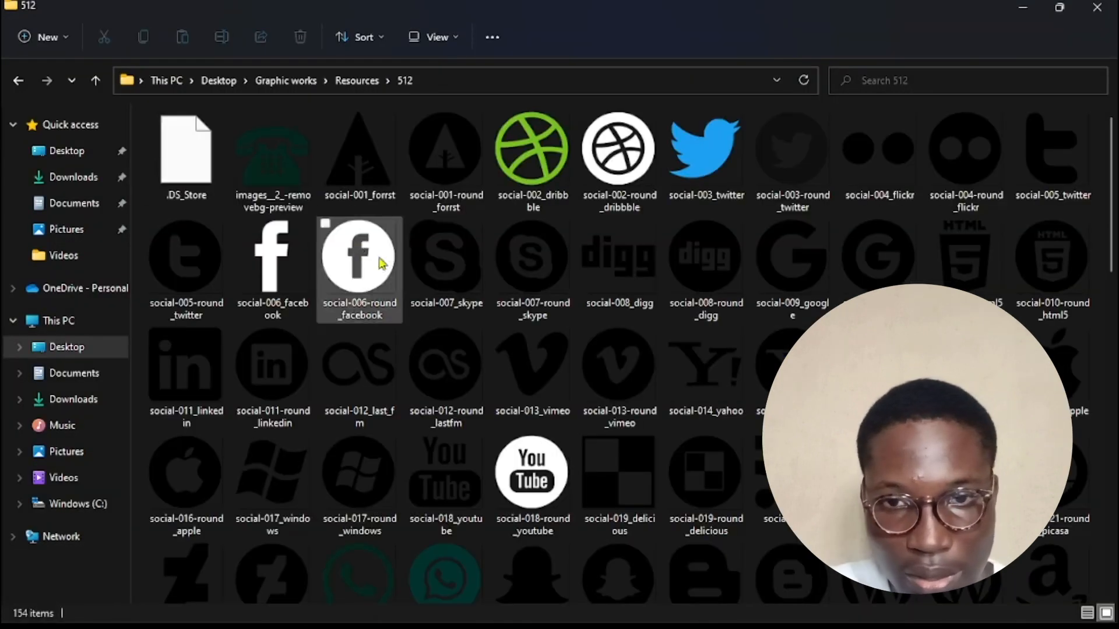
{"action": "scroll", "coordinate": [530, 245], "scroll_direction": "down", "scroll_amount": 10}
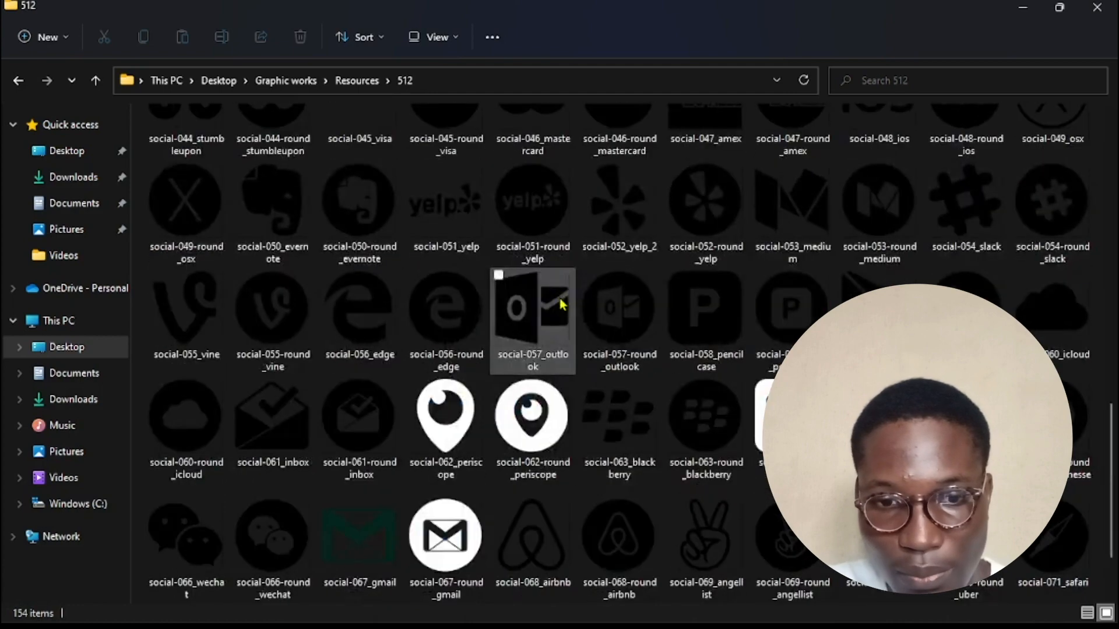
{"action": "left_click", "coordinate": [450, 527]}
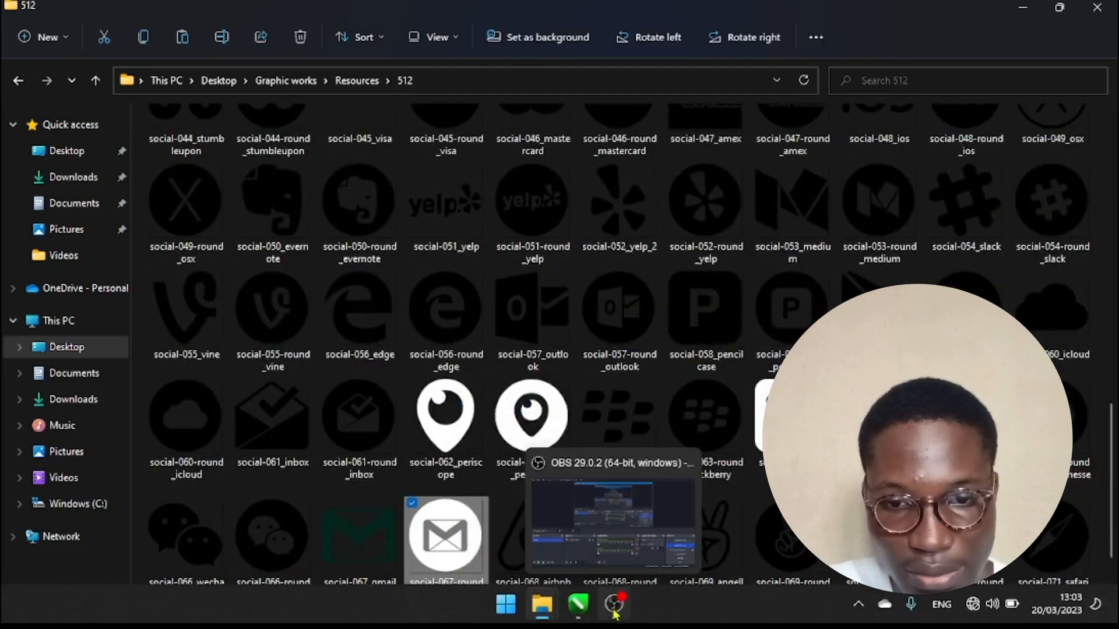
{"action": "left_click", "coordinate": [574, 606]}
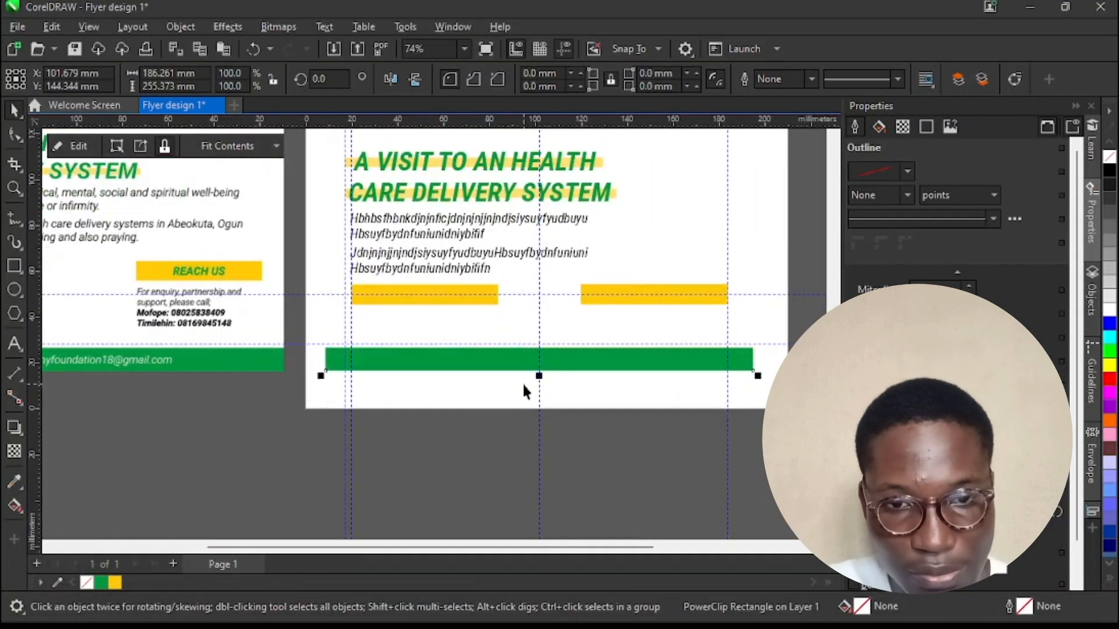
{"action": "scroll", "coordinate": [472, 370], "scroll_direction": "down", "scroll_amount": 3}
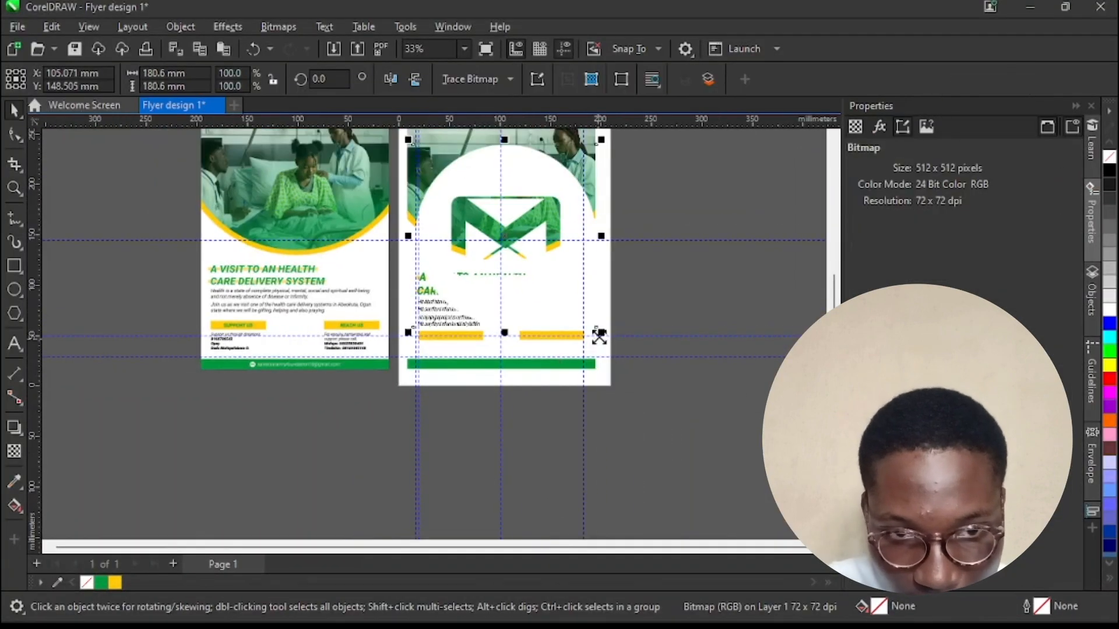
Step: Scale the Gmail icon down to about 7.4 mm and place it inside the green footer bar at about X 64.7, Y 21.4 mm
{"action": "left_click_drag", "start_coordinate": [602, 334], "coordinate": [454, 367]}
{"action": "scroll", "coordinate": [453, 358], "scroll_direction": "up", "scroll_amount": 5}
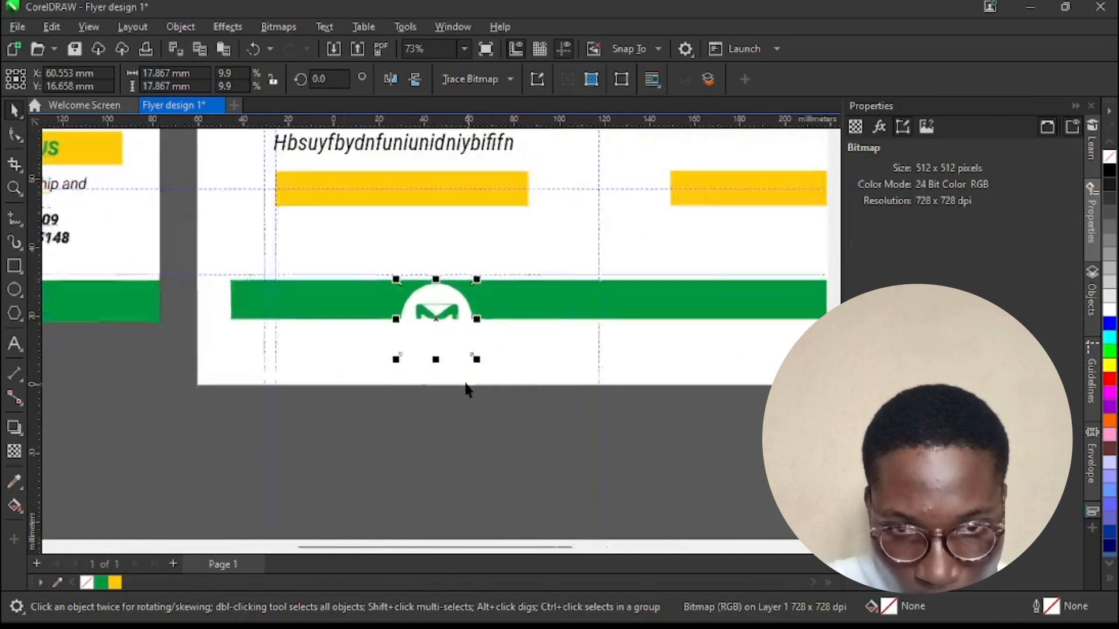
{"action": "left_click_drag", "start_coordinate": [482, 341], "coordinate": [462, 308]}
{"action": "left_click_drag", "start_coordinate": [415, 269], "coordinate": [444, 241]}
{"action": "left_click_drag", "start_coordinate": [477, 277], "coordinate": [465, 267]}
{"action": "scroll", "coordinate": [477, 277], "scroll_direction": "up", "scroll_amount": 2}
{"action": "scroll", "coordinate": [488, 328], "scroll_direction": "down", "scroll_amount": 2}
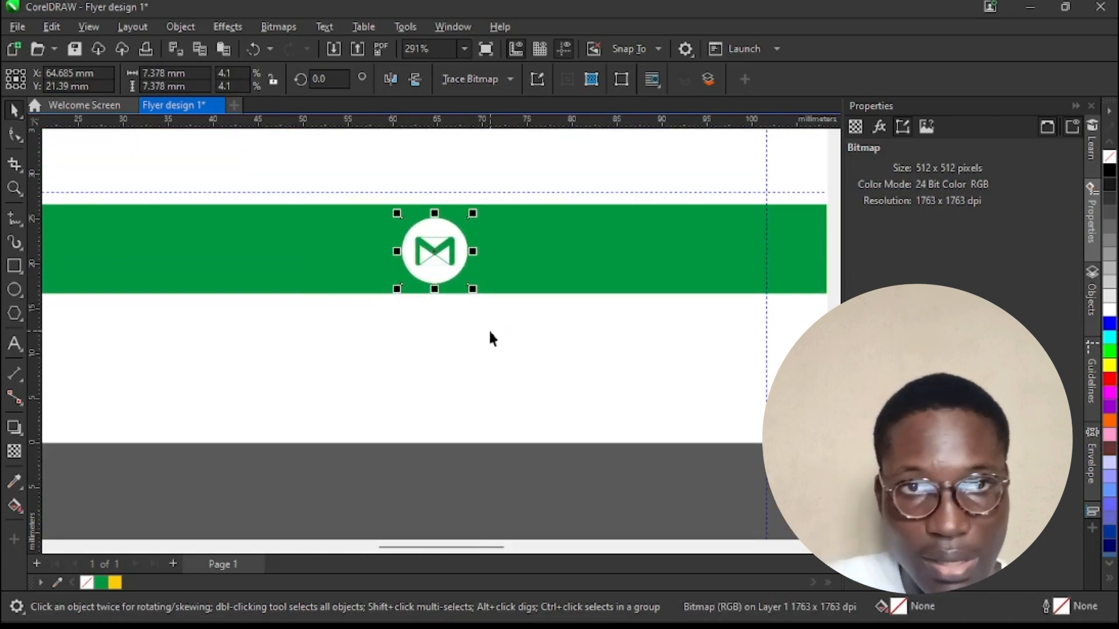
{"action": "scroll", "coordinate": [275, 402], "scroll_direction": "down", "scroll_amount": 3}
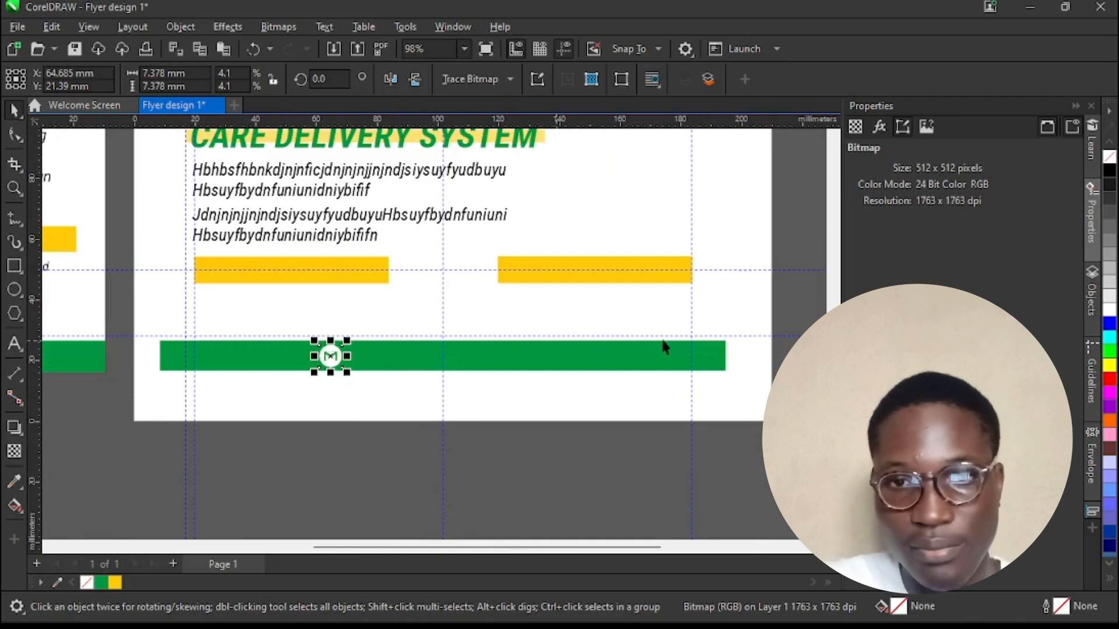
{"action": "scroll", "coordinate": [615, 408], "scroll_direction": "down", "scroll_amount": 2}
{"action": "left_click", "coordinate": [684, 303]}
{"action": "scroll", "coordinate": [592, 356], "scroll_direction": "down", "scroll_amount": 1}
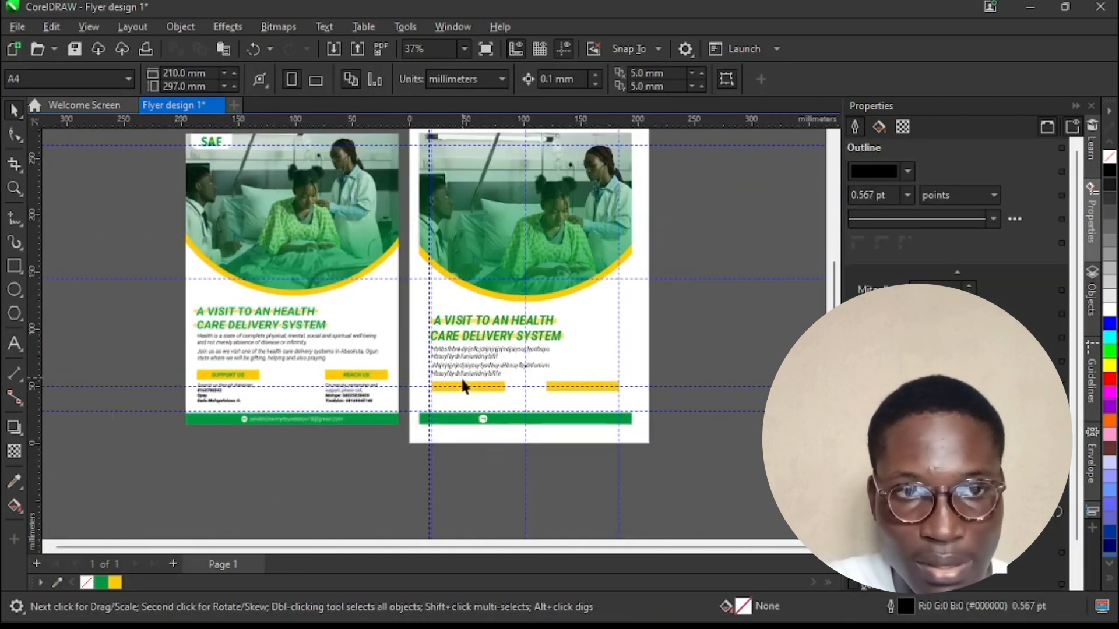
{"action": "scroll", "coordinate": [485, 431], "scroll_direction": "down", "scroll_amount": 1}
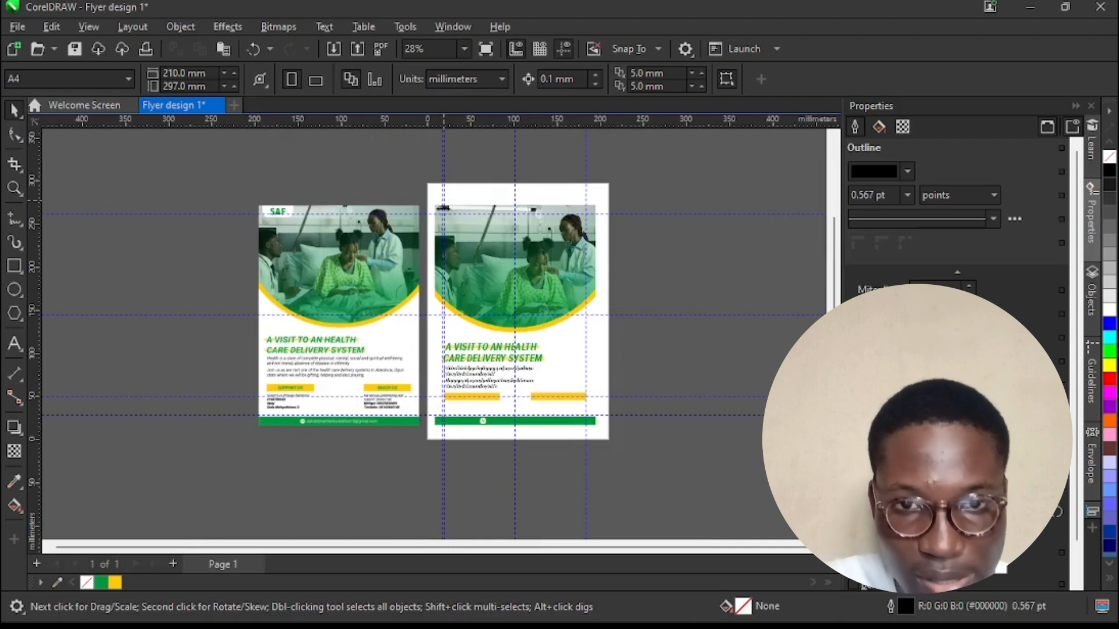